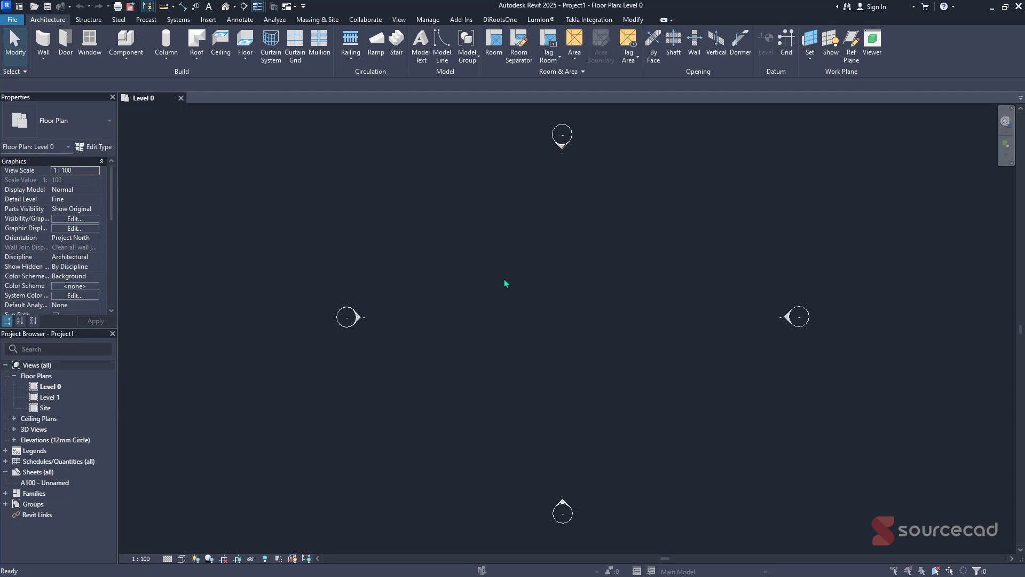
# Save the project in the SourceCAD folder as "Master REVIT Massing from Scratch for Beginners" with maximum backups set to 1.
pyautogui.hotkey('ctrl', 's')
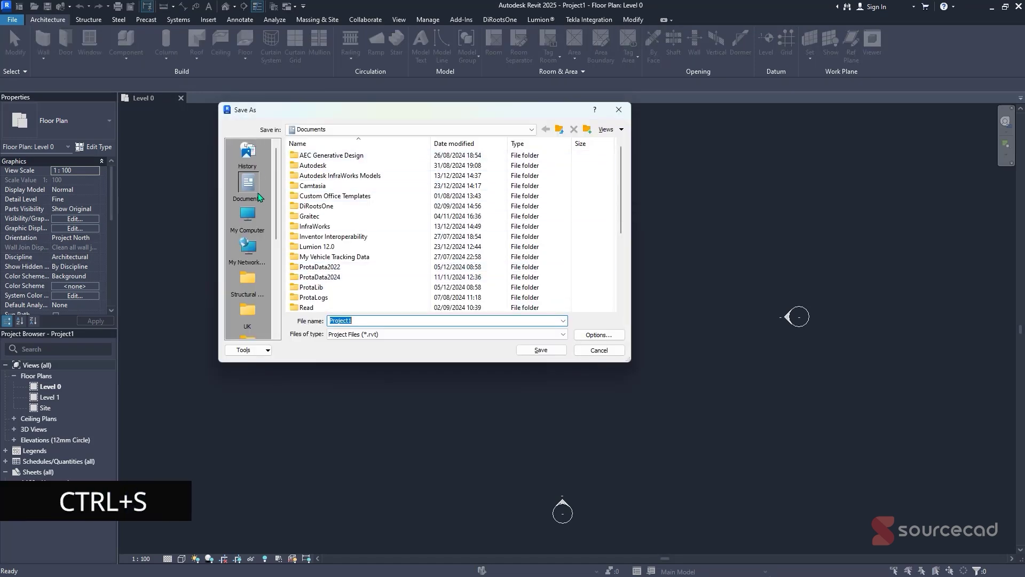
pyautogui.scroll(-3, 247, 272)
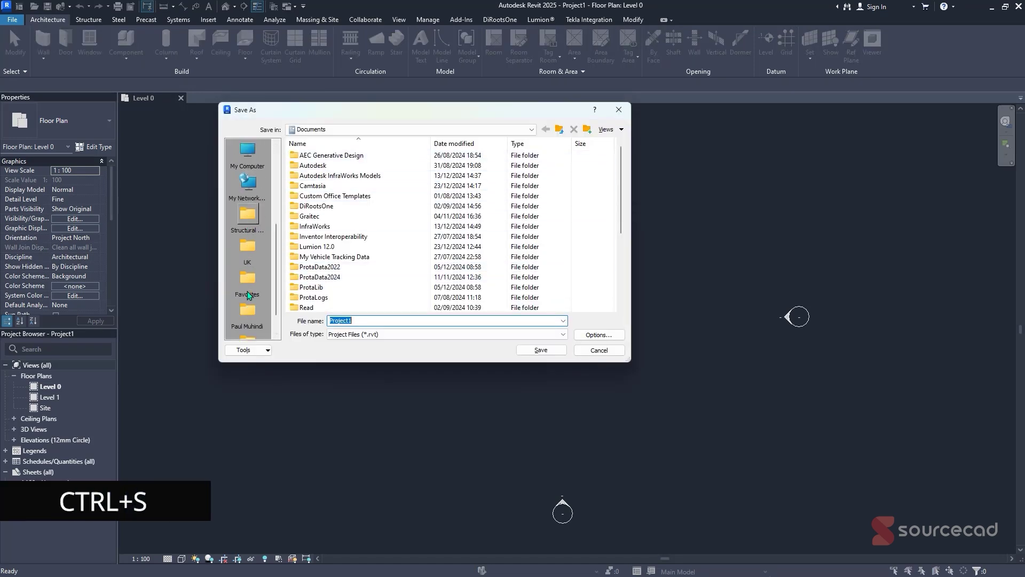
pyautogui.click(248, 256)
pyautogui.doubleClick(358, 322)
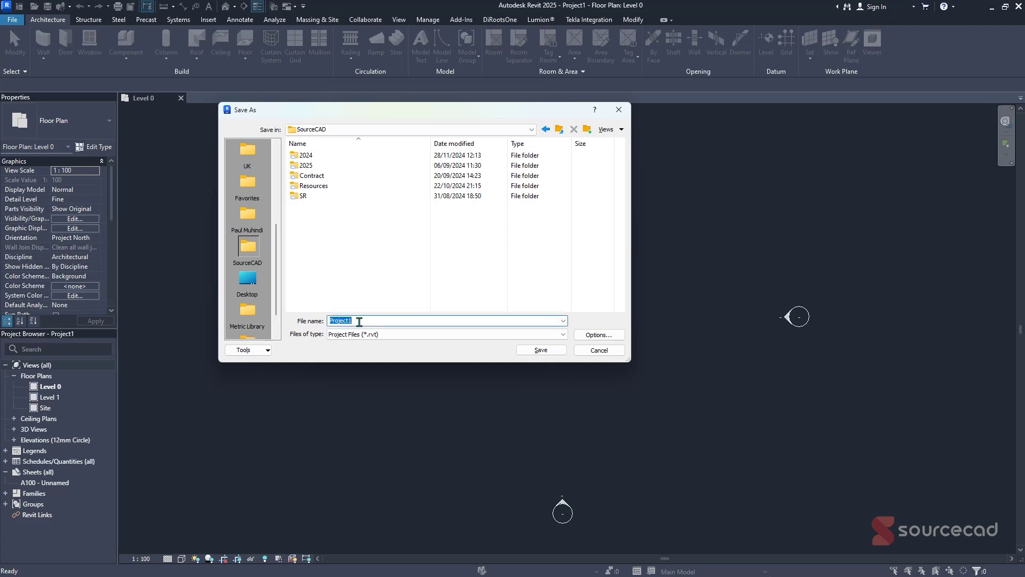
pyautogui.write('Master REVIT Massing from Scratch for Beginners')
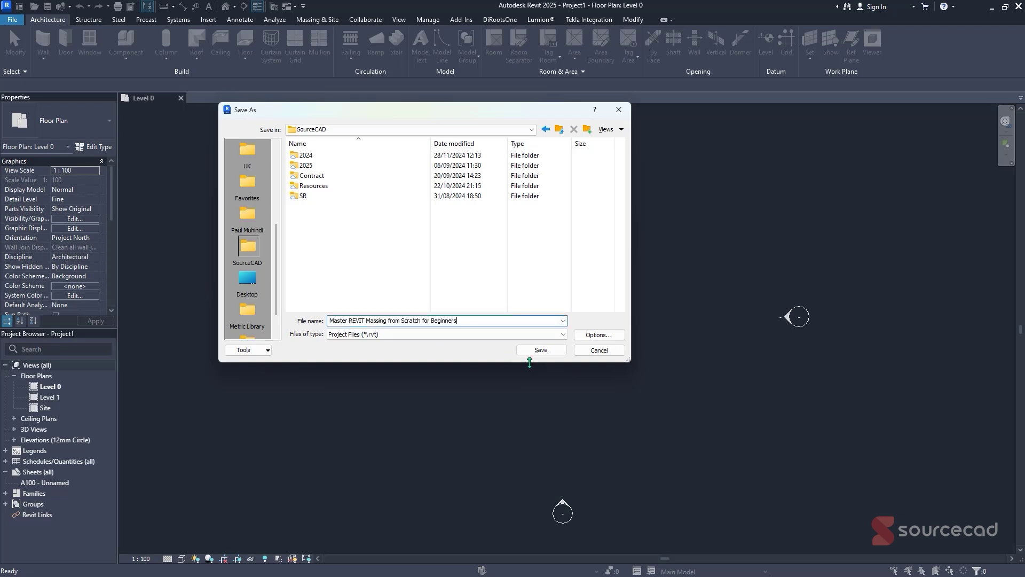
pyautogui.click(598, 334)
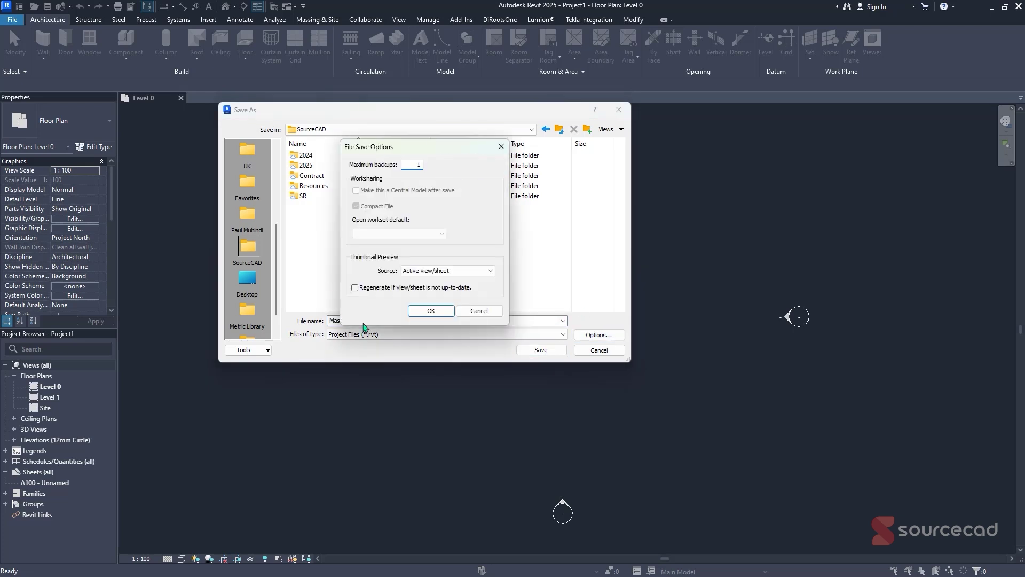
pyautogui.click(412, 312)
pyautogui.click(541, 351)
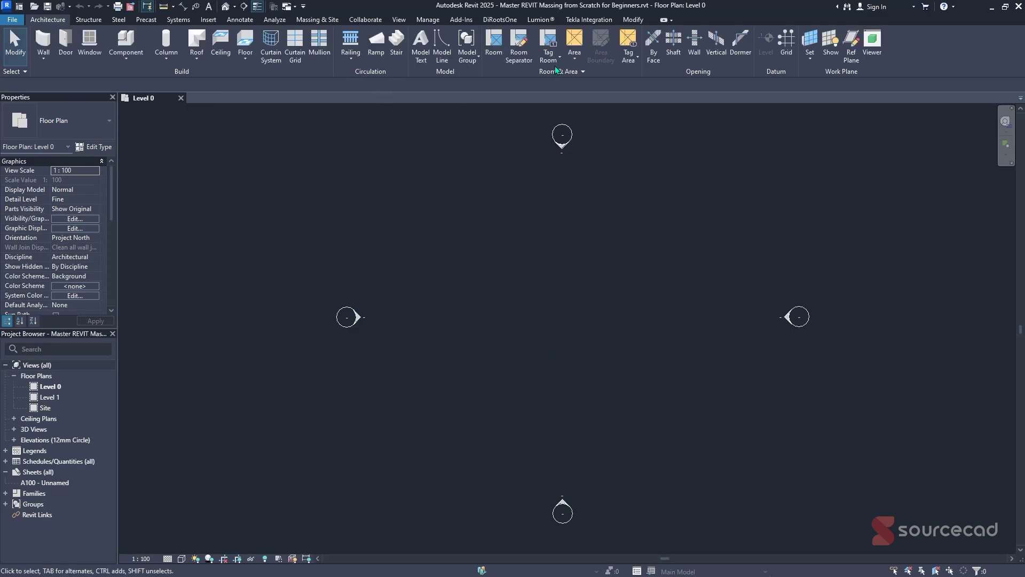
# Set the mass display to Show Mass Form and Floors.
pyautogui.click(331, 23)
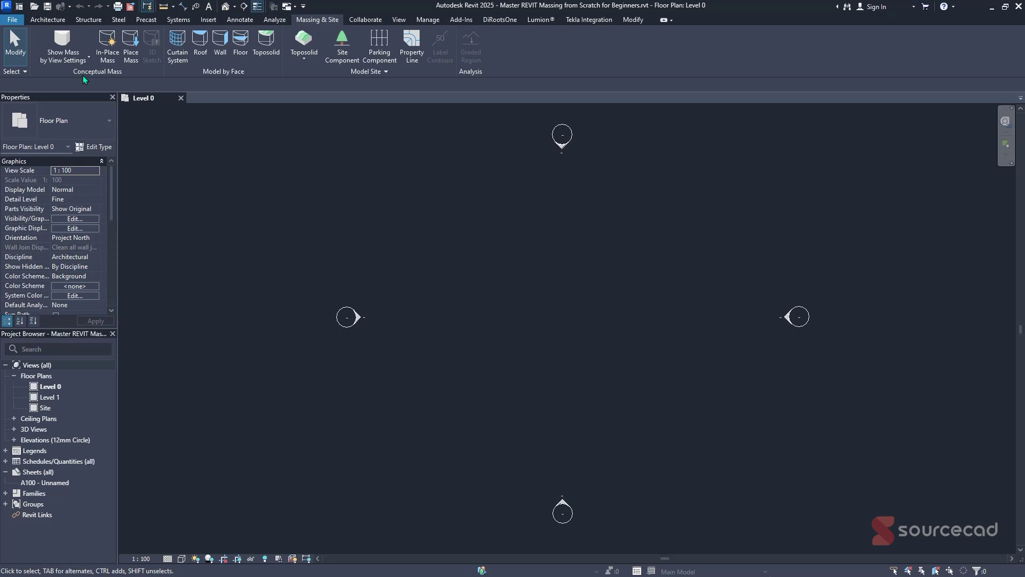
pyautogui.click(88, 58)
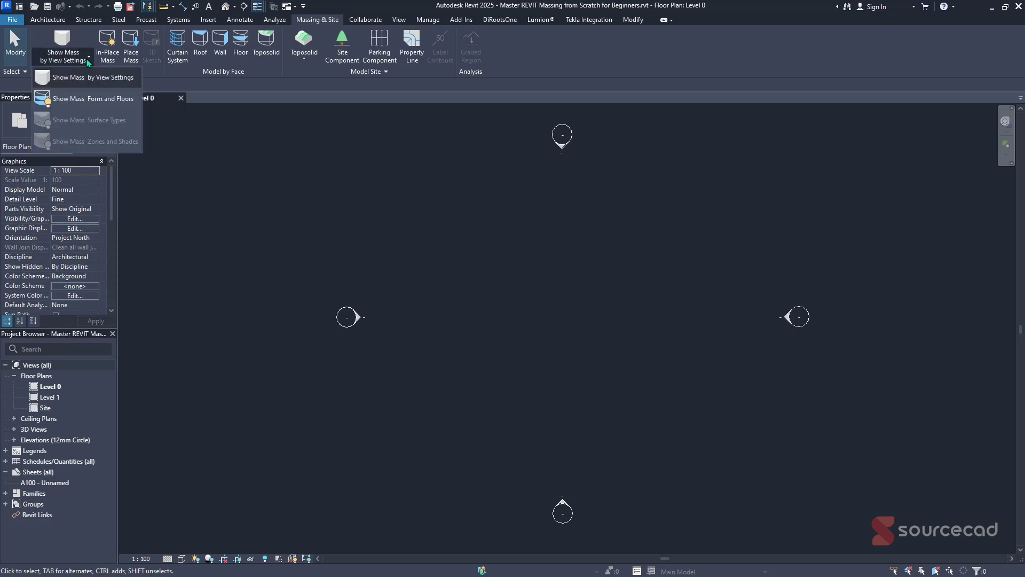
pyautogui.click(124, 102)
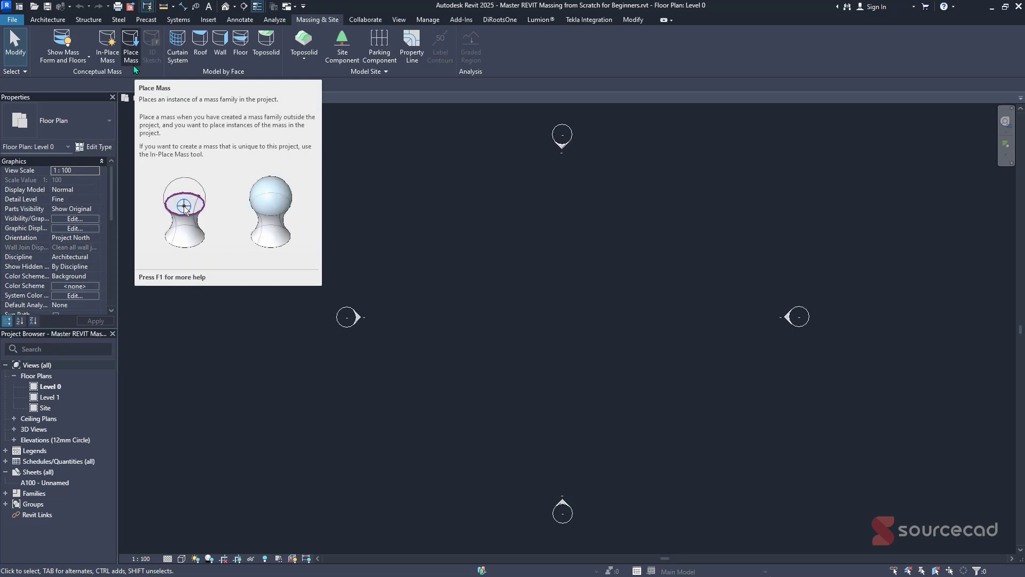
# Try to place a loadable mass and decline loading a mass family.
pyautogui.click(132, 56)
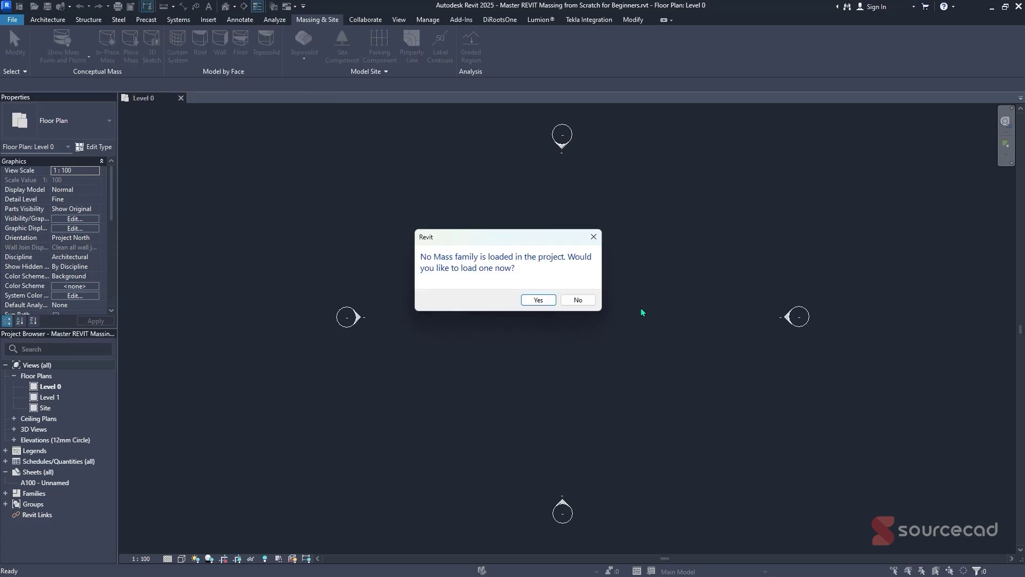
pyautogui.click(579, 300)
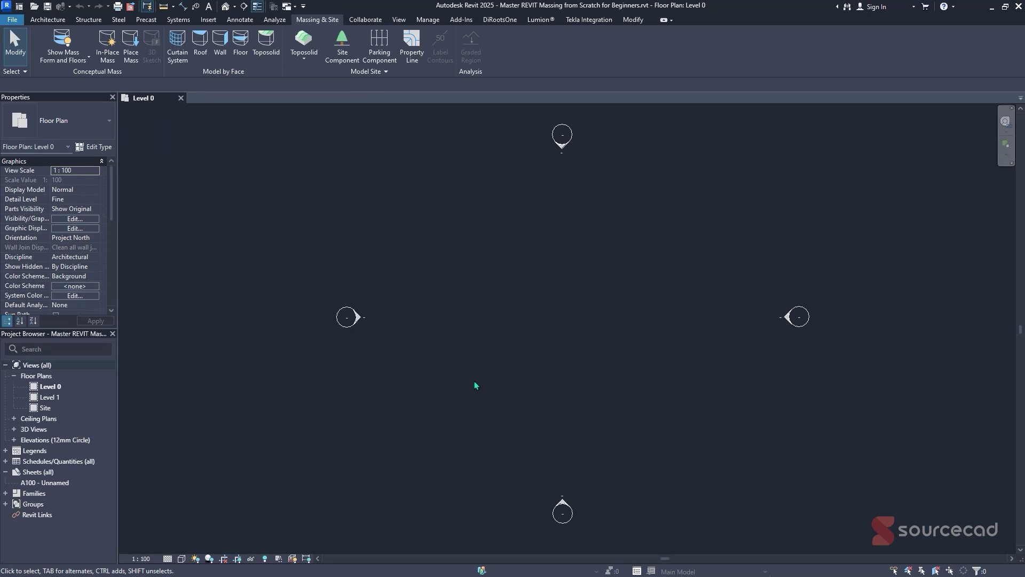
pyautogui.click(54, 21)
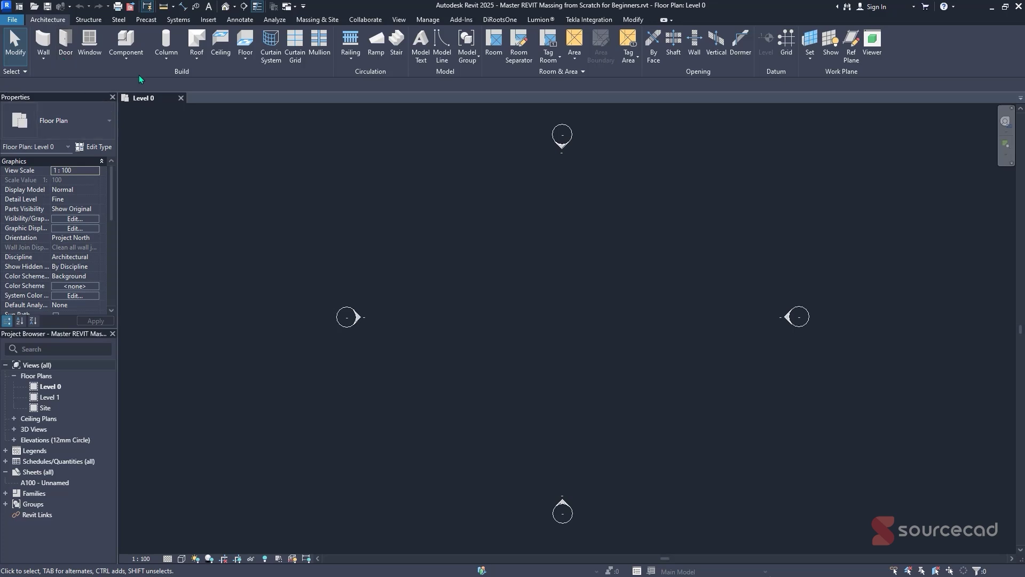
pyautogui.click(176, 75)
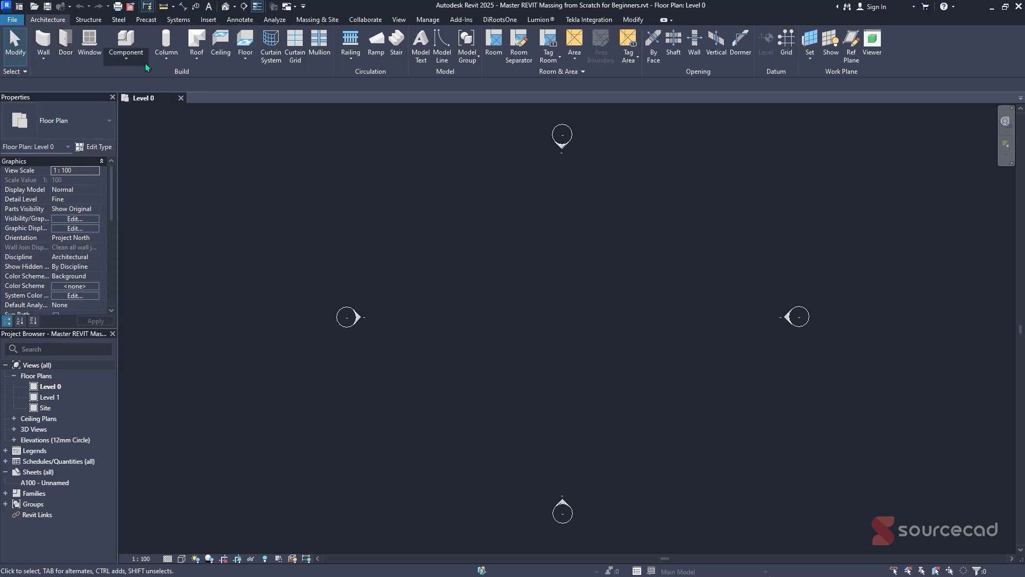
pyautogui.click(126, 56)
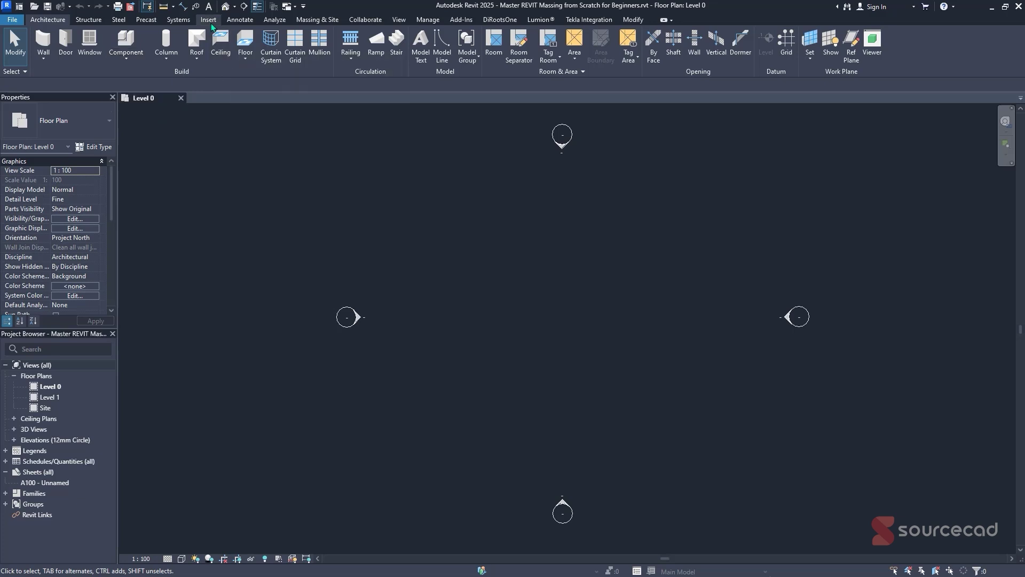
pyautogui.click(210, 25)
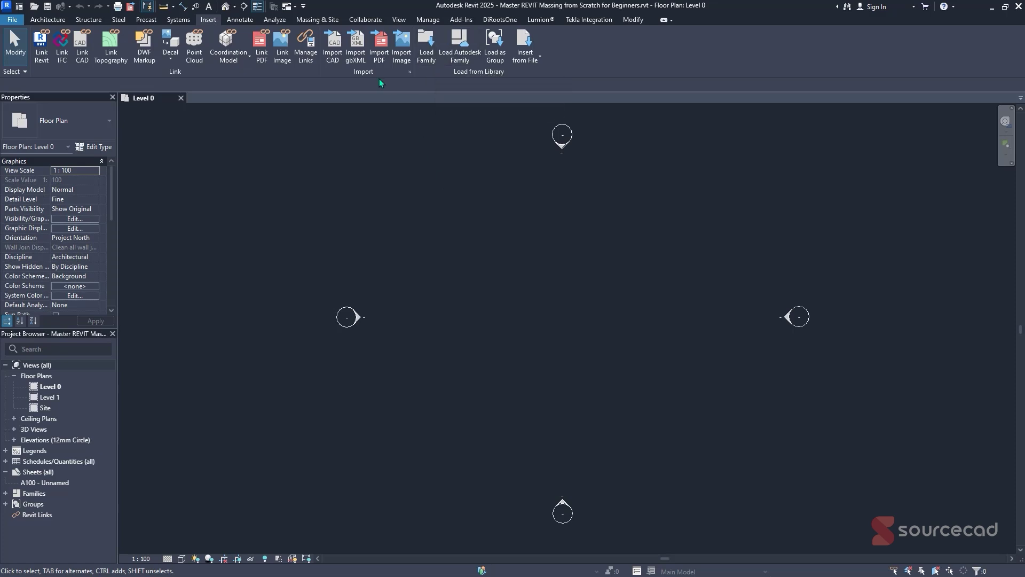
# Start a new in-place mass named SC 1.
pyautogui.click(335, 21)
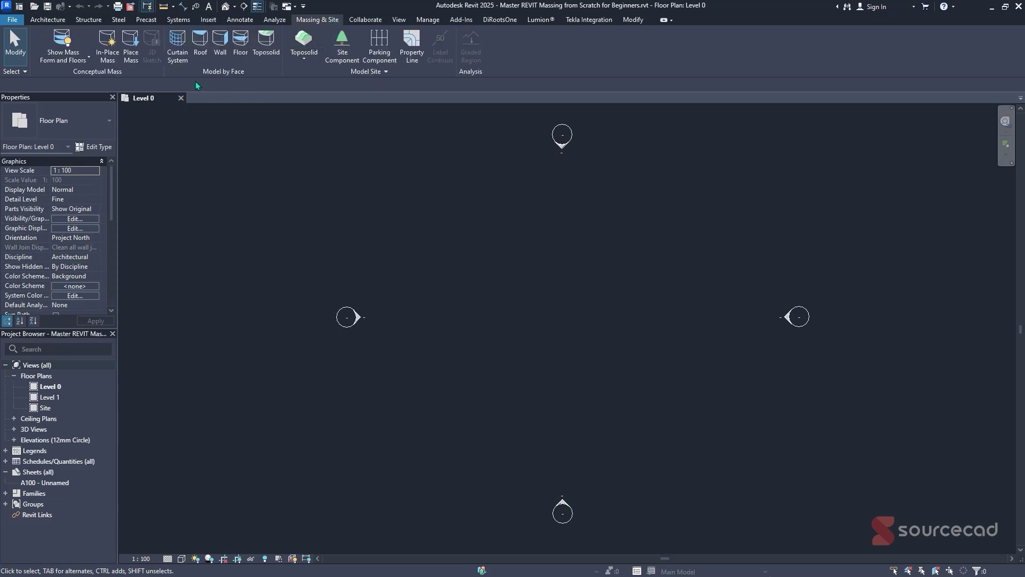
pyautogui.click(114, 60)
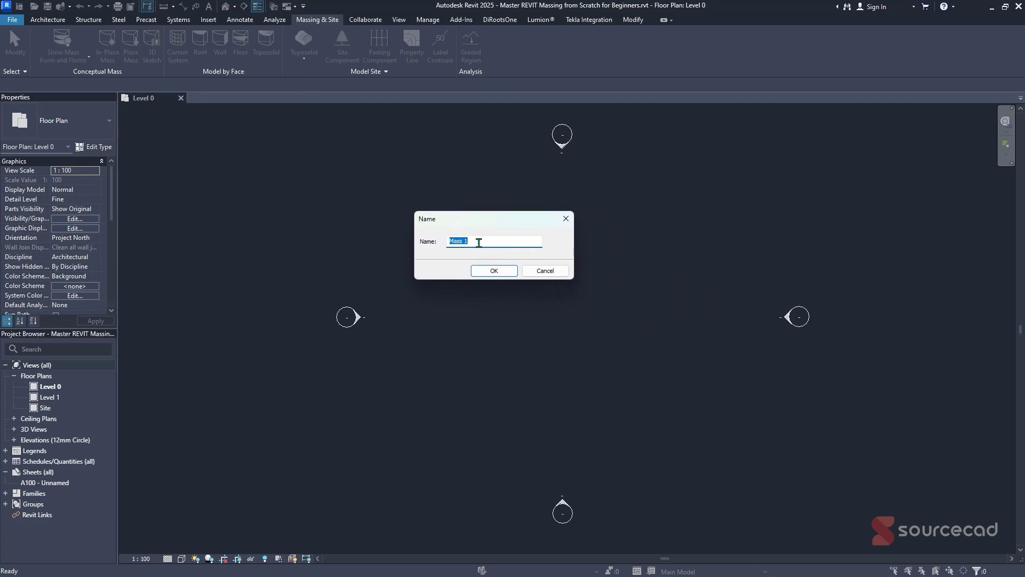
pyautogui.write('SC')
pyautogui.click(502, 271)
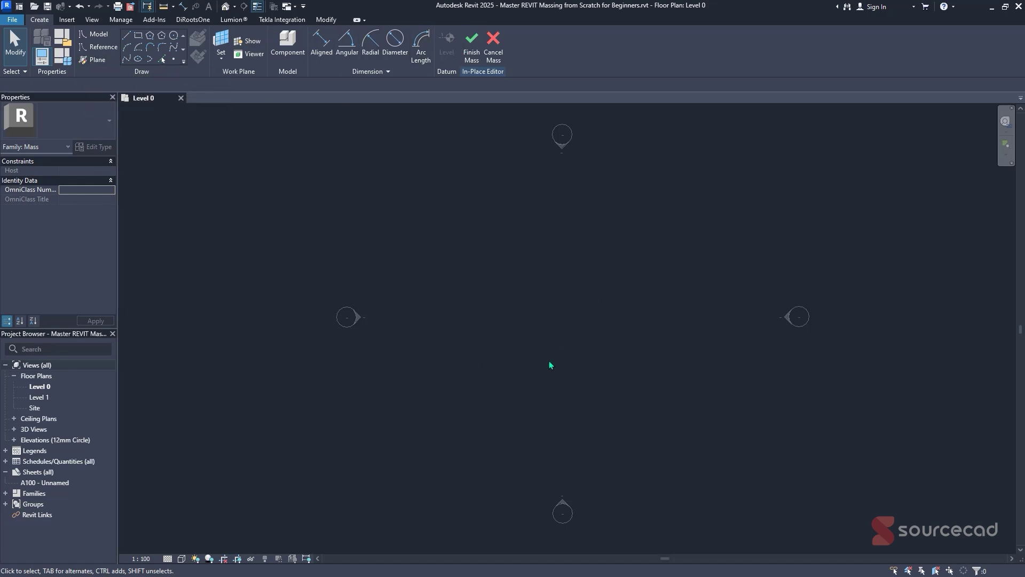
# Open the default 3D view and tile it side by side with the Level 0 floor plan, fitting both views' content.
pyautogui.moveTo(531, 358); pyautogui.dragTo(511, 364, button='middle')
pyautogui.click(15, 429)
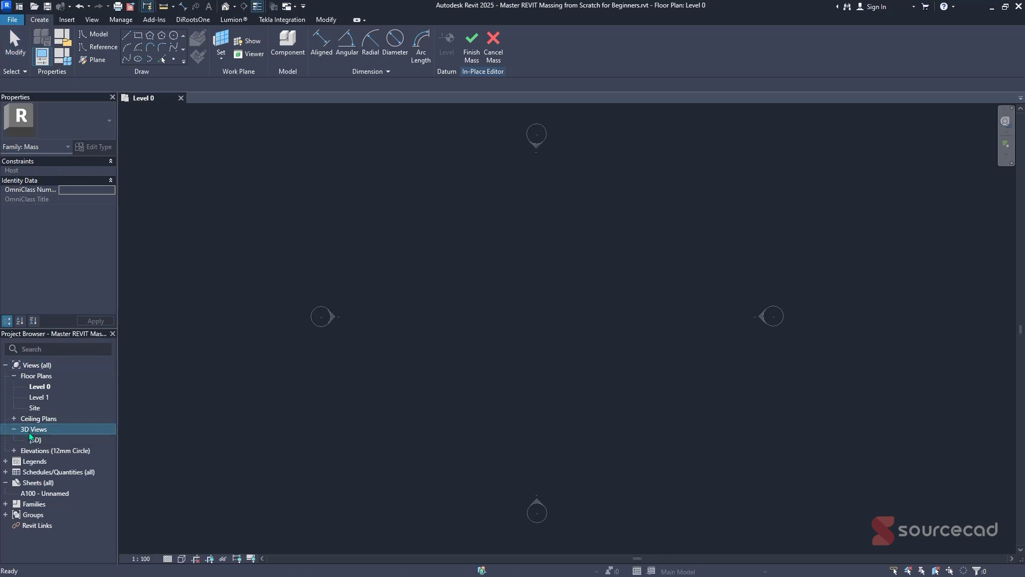
pyautogui.doubleClick(37, 443)
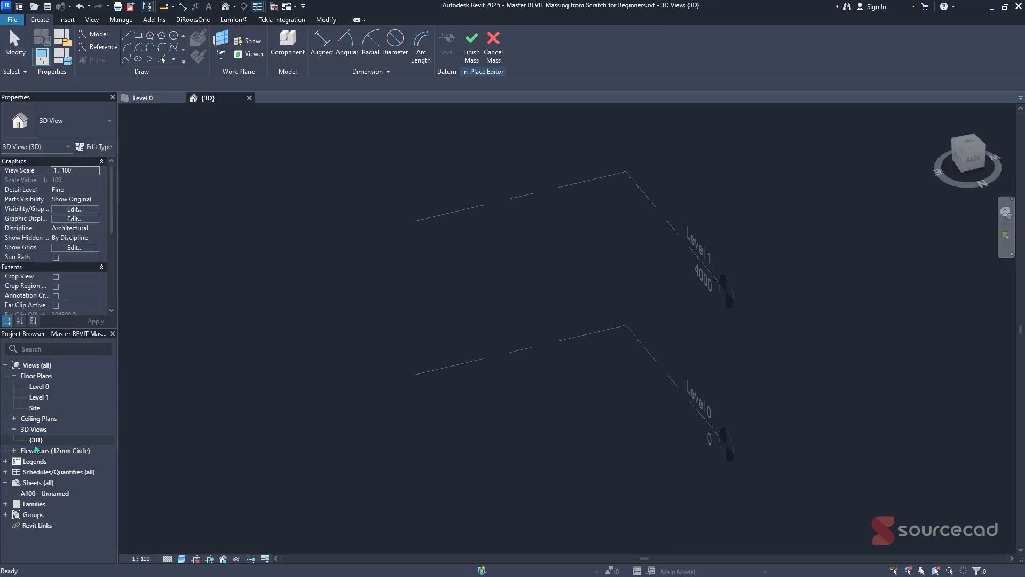
pyautogui.click(153, 100)
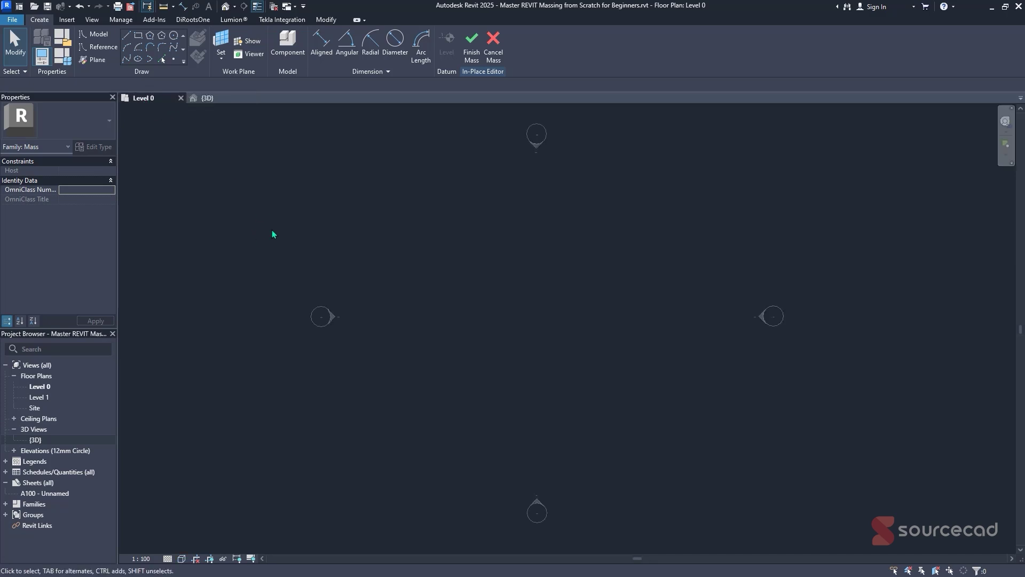
pyautogui.press('w')
pyautogui.press('t')
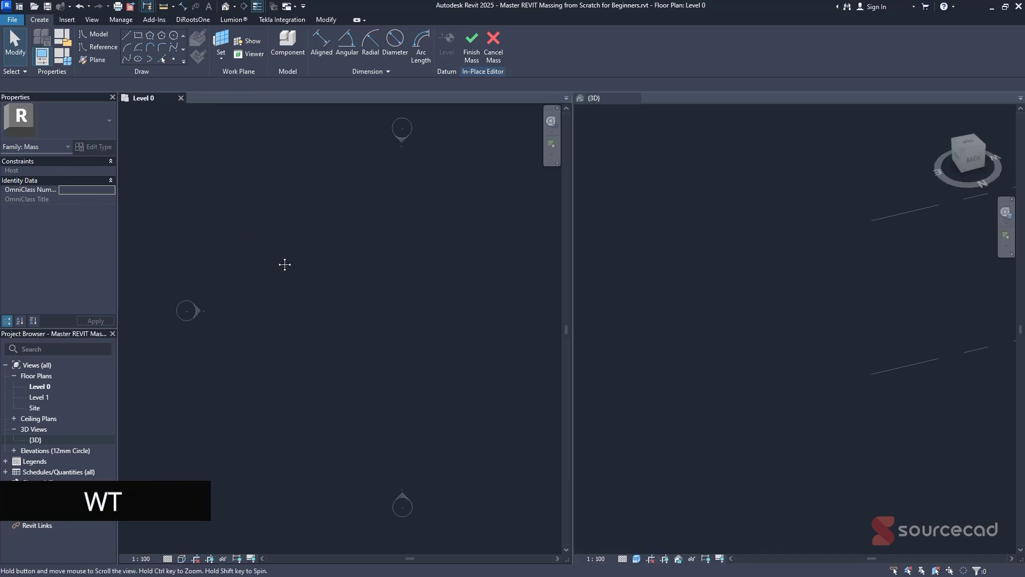
pyautogui.moveTo(394, 276); pyautogui.dragTo(323, 293, button='middle')
pyautogui.scroll(-1, 325, 288)
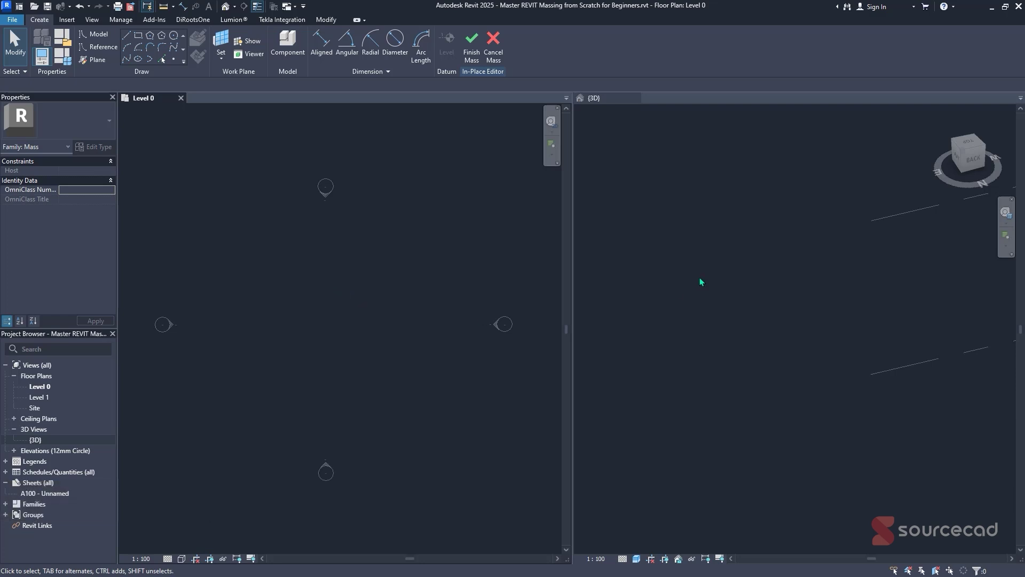
pyautogui.scroll(-2, 777, 308)
pyautogui.click(778, 308)
pyautogui.moveTo(846, 344); pyautogui.dragTo(721, 336, button='middle')
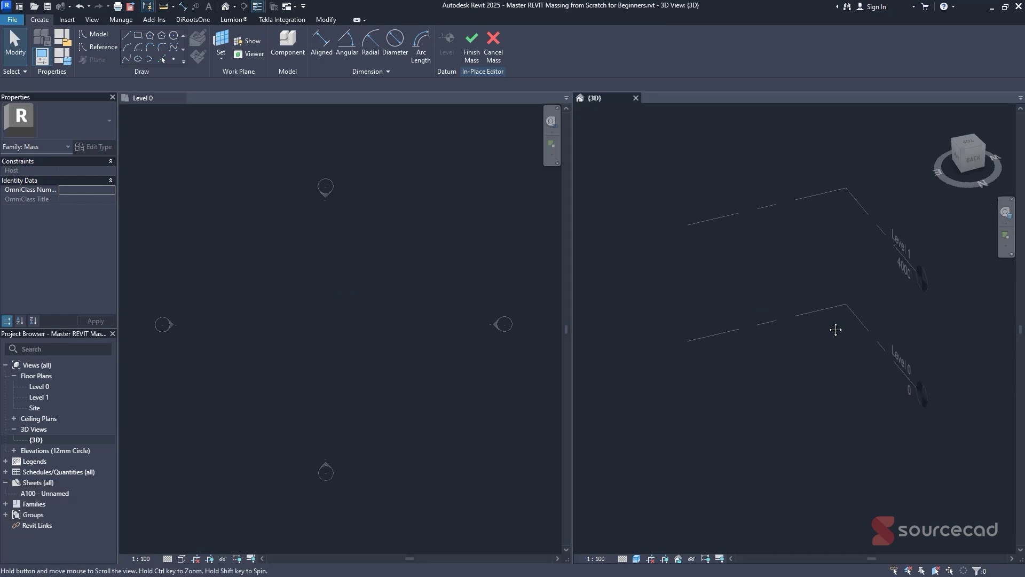
# Sketch a rectangle with model lines on Level 0, between the four elevation markers in the floor plan.
pyautogui.click(319, 308)
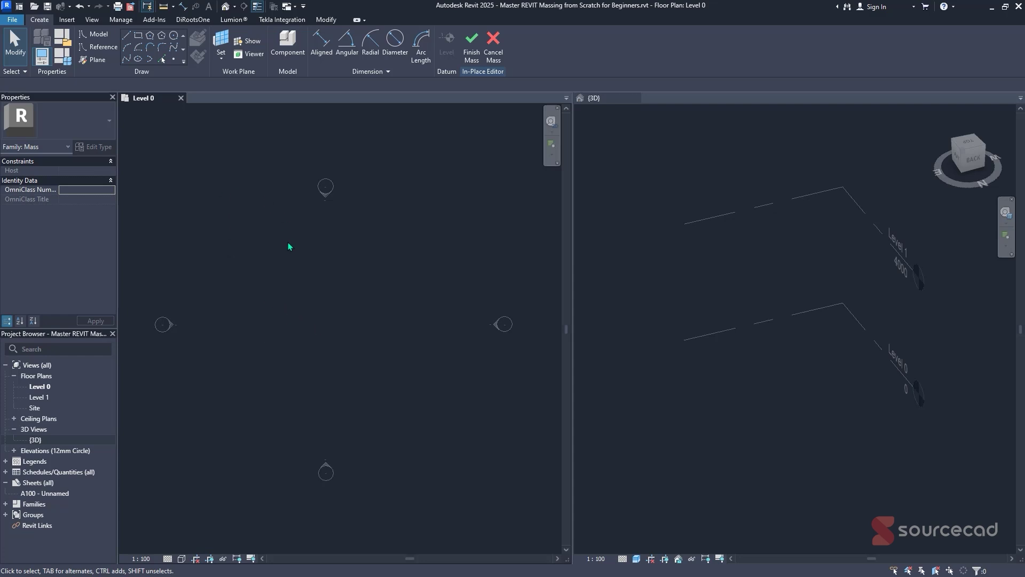
pyautogui.click(141, 37)
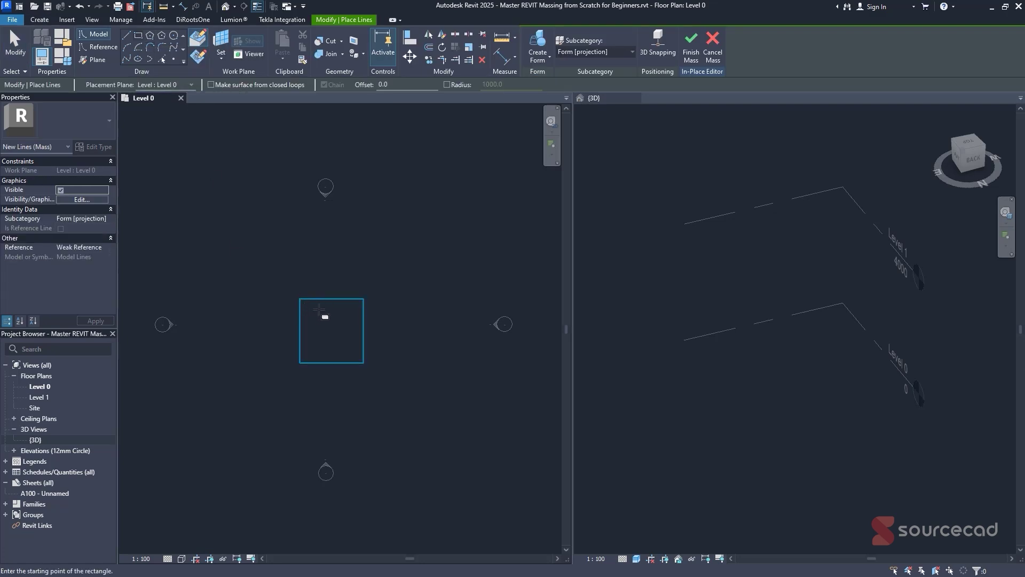
pyautogui.click(289, 300)
pyautogui.click(411, 382)
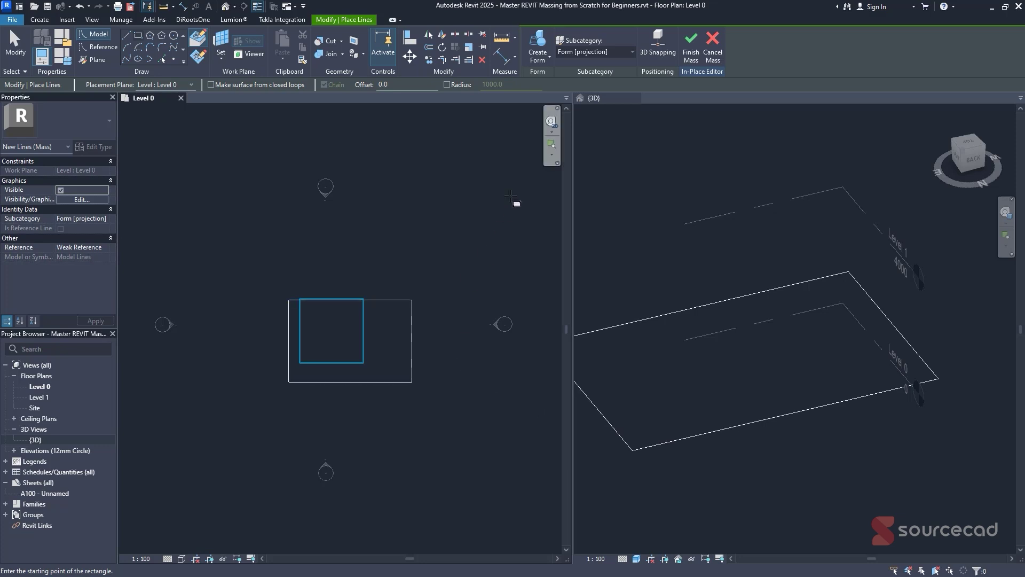
# Create a solid form from the rectangle and finish the in-place mass.
pyautogui.click(546, 60)
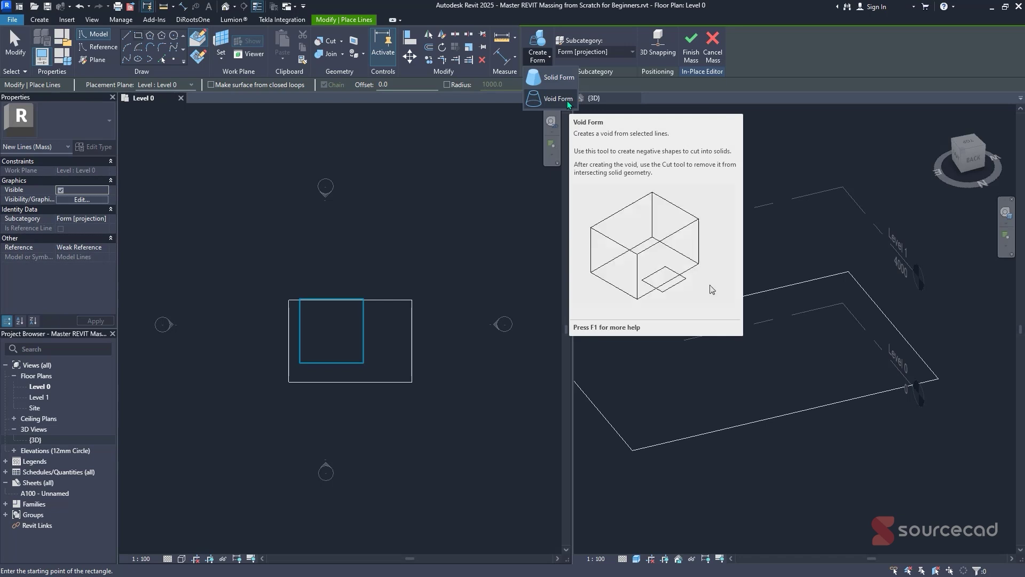
pyautogui.click(565, 80)
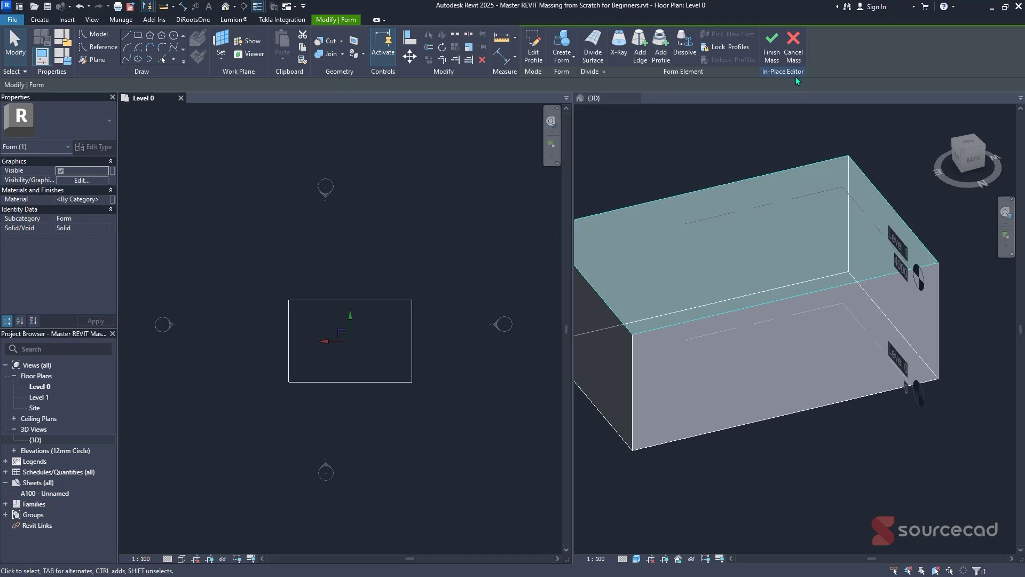
pyautogui.click(773, 57)
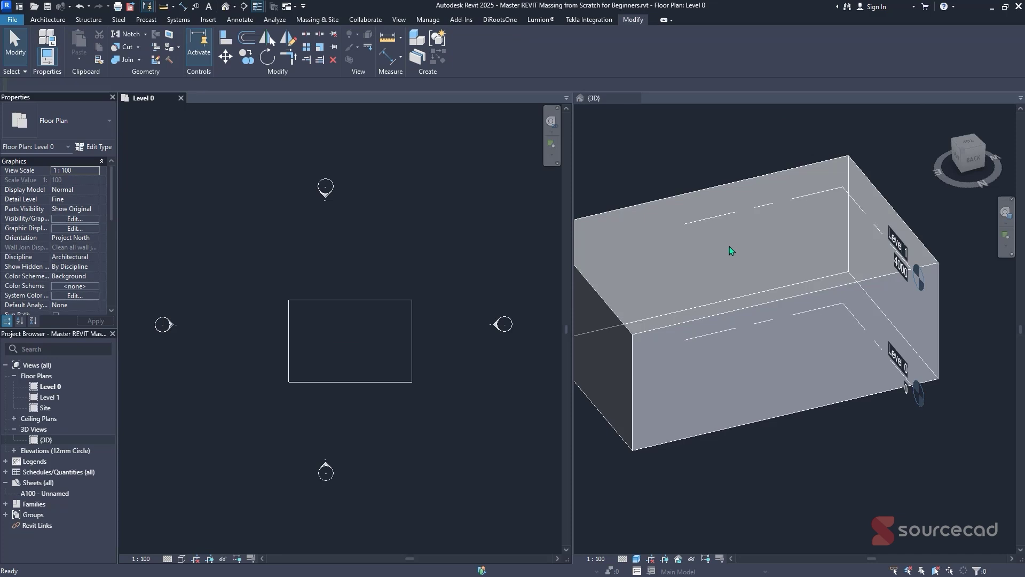
# Select the box mass in the 3D view and reduce its height, length and width using its shape handles.
pyautogui.scroll(-2, 730, 246)
pyautogui.click(716, 208)
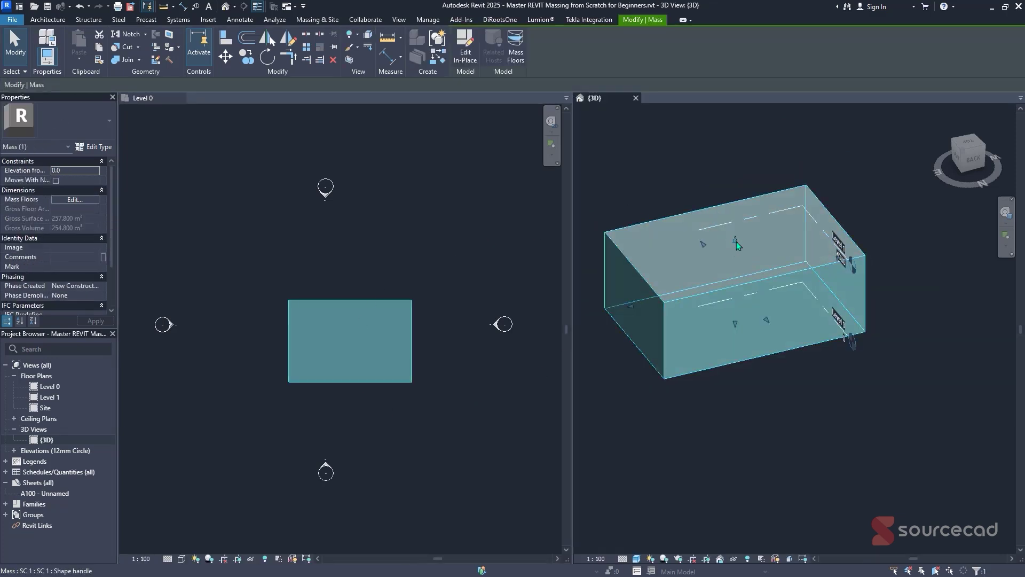
pyautogui.moveTo(736, 241); pyautogui.dragTo(742, 266)
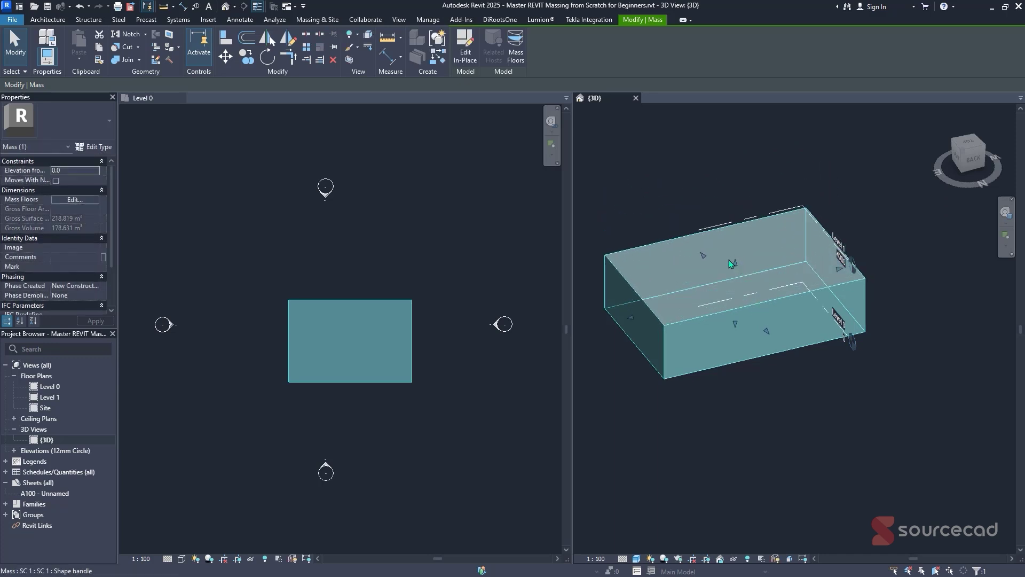
pyautogui.hotkey('ctrl', 'z')
pyautogui.hotkey('ctrl', 'z')
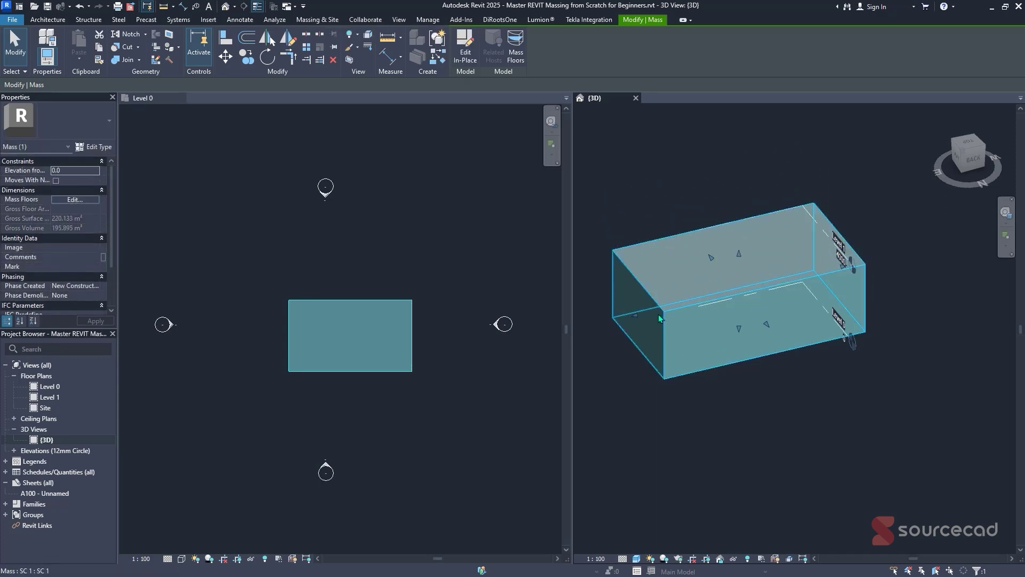
pyautogui.moveTo(640, 315); pyautogui.dragTo(699, 261)
pyautogui.click(387, 238)
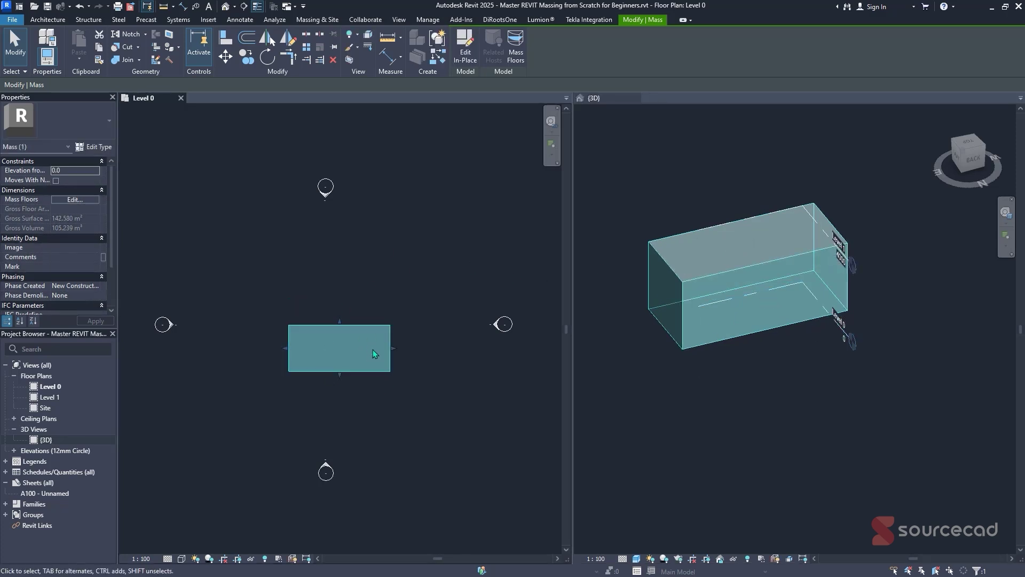
pyautogui.moveTo(372, 350); pyautogui.dragTo(370, 334, button='middle')
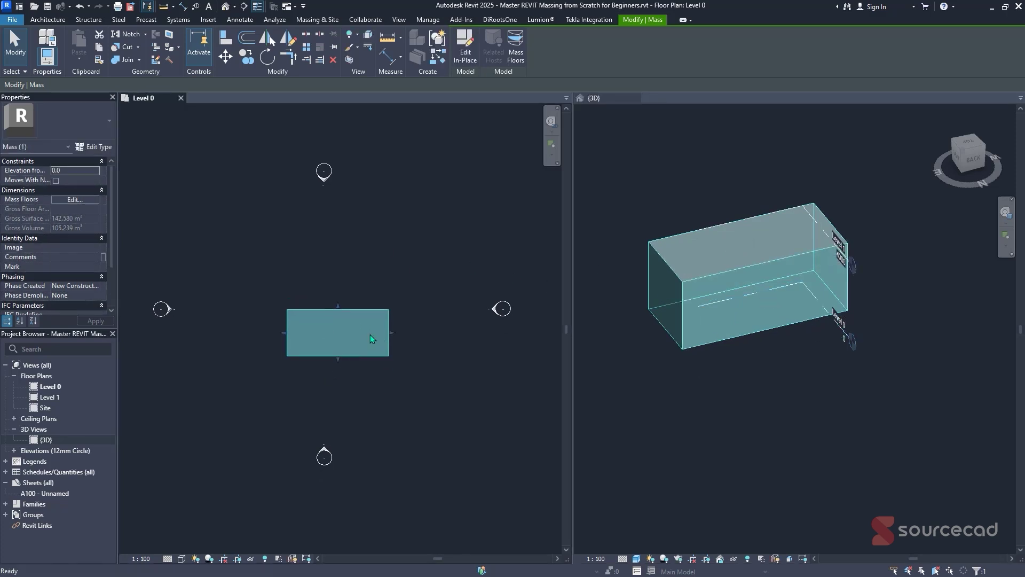
# Edit the box mass in place, extending its upper face outward in the Level 0 plan and shifting its right face outward and down.
pyautogui.click(466, 60)
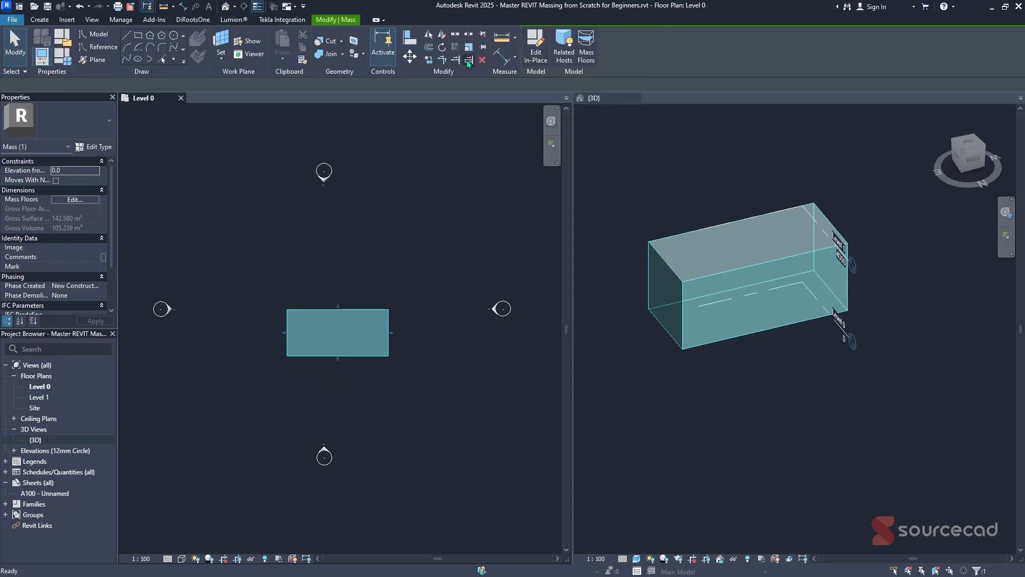
pyautogui.click(347, 314)
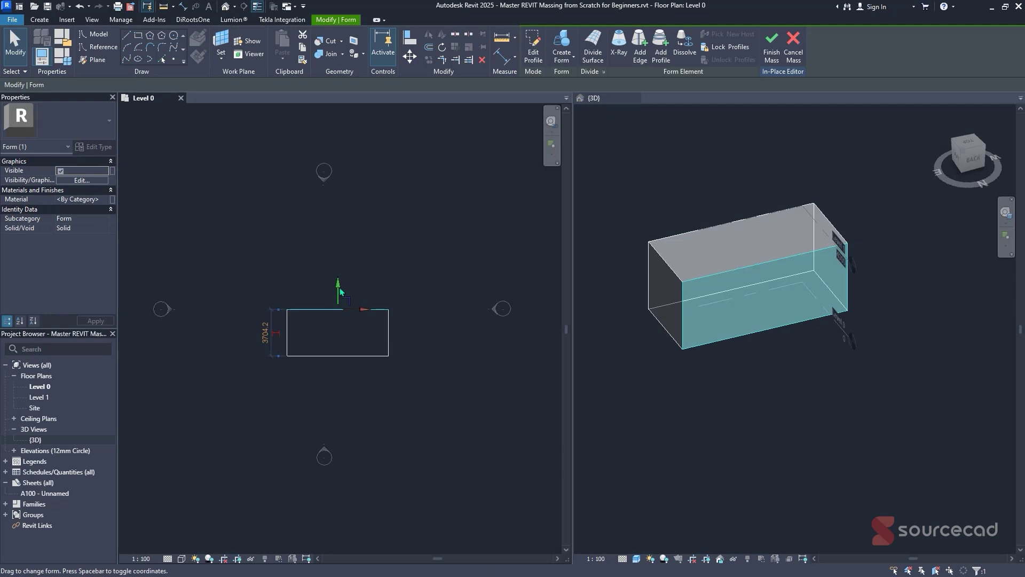
pyautogui.moveTo(340, 291); pyautogui.dragTo(344, 254)
pyautogui.click(389, 331)
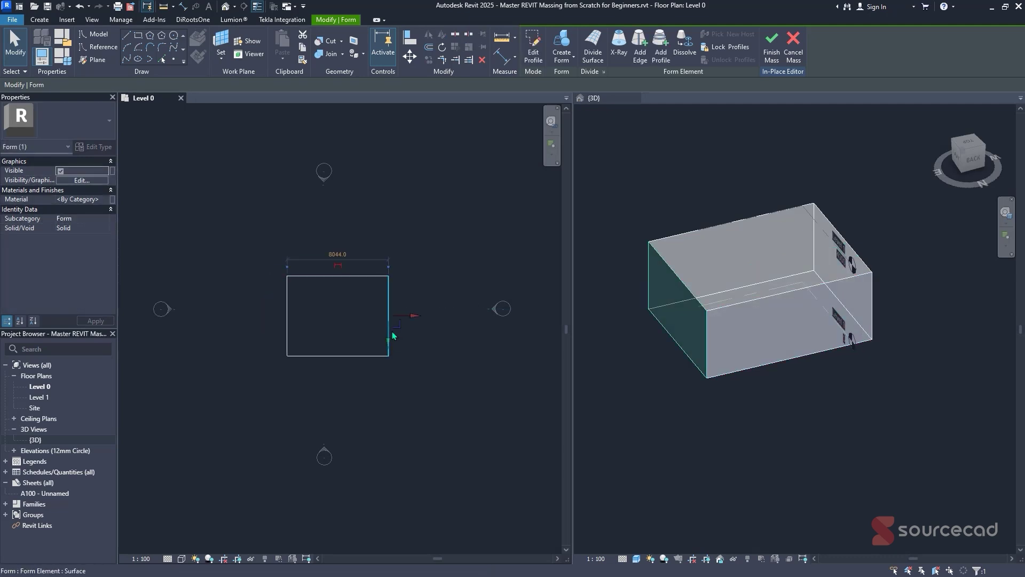
pyautogui.moveTo(413, 319); pyautogui.dragTo(428, 395)
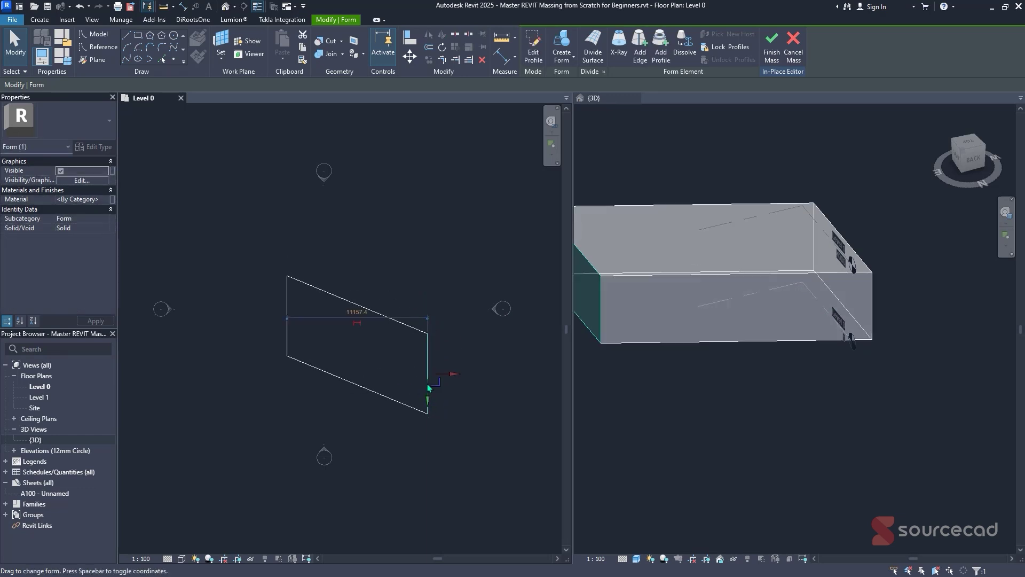
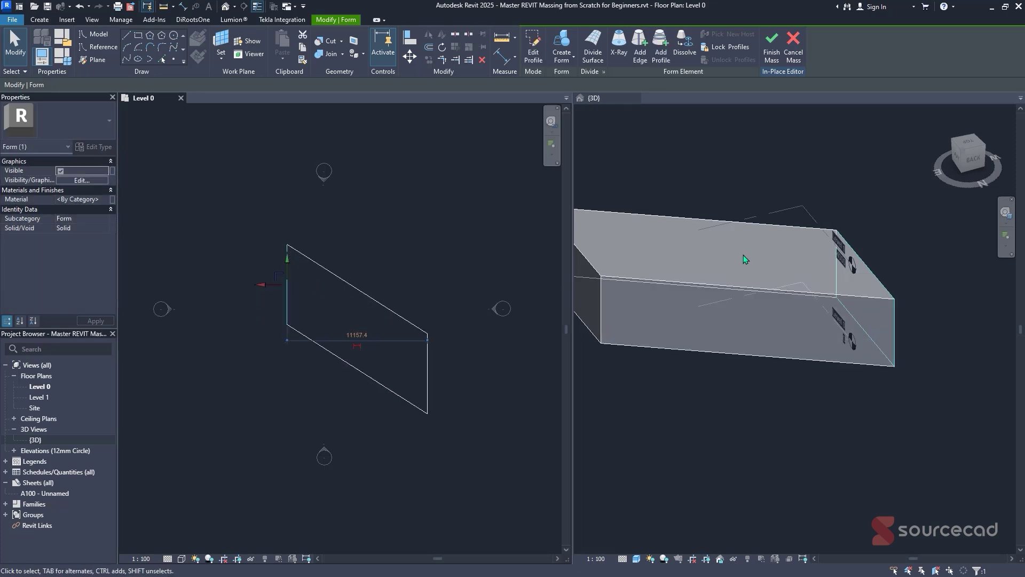
# Raise the top edge of the mass's near short end in the 3D view to a height of about 5452 mm.
pyautogui.keyDown('shift'); pyautogui.moveTo(681, 175); pyautogui.dragTo(764, 261, button='middle'); pyautogui.keyUp('shift')
pyautogui.scroll(-1, 401, 268)
pyautogui.click(359, 225)
pyautogui.click(313, 330)
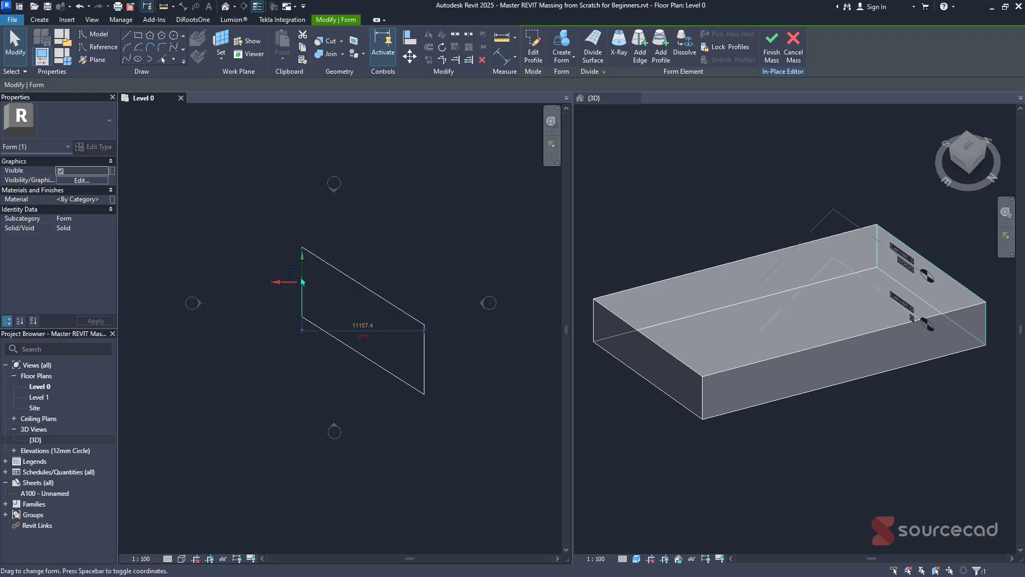
pyautogui.click(600, 305)
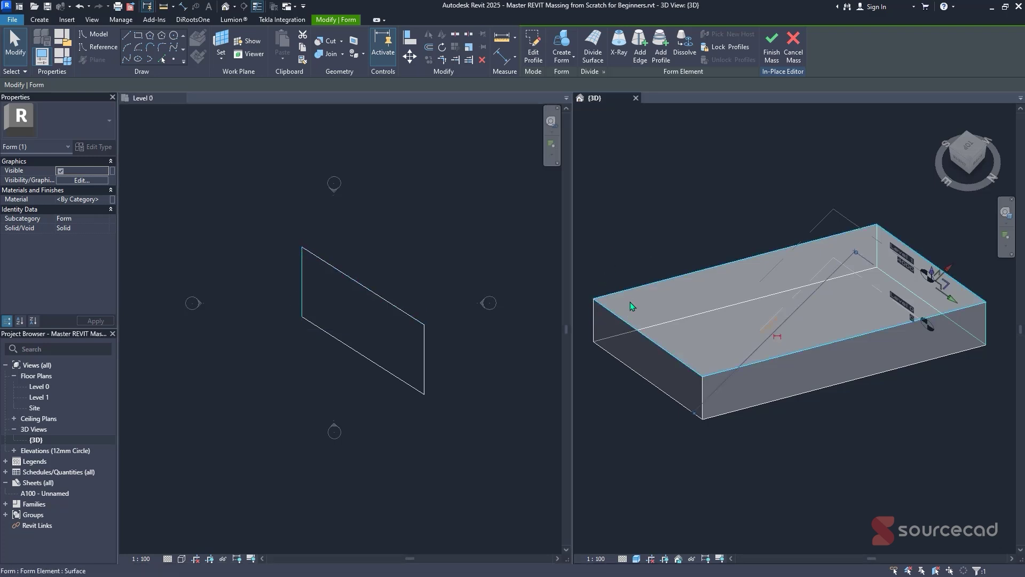
pyautogui.click(621, 319)
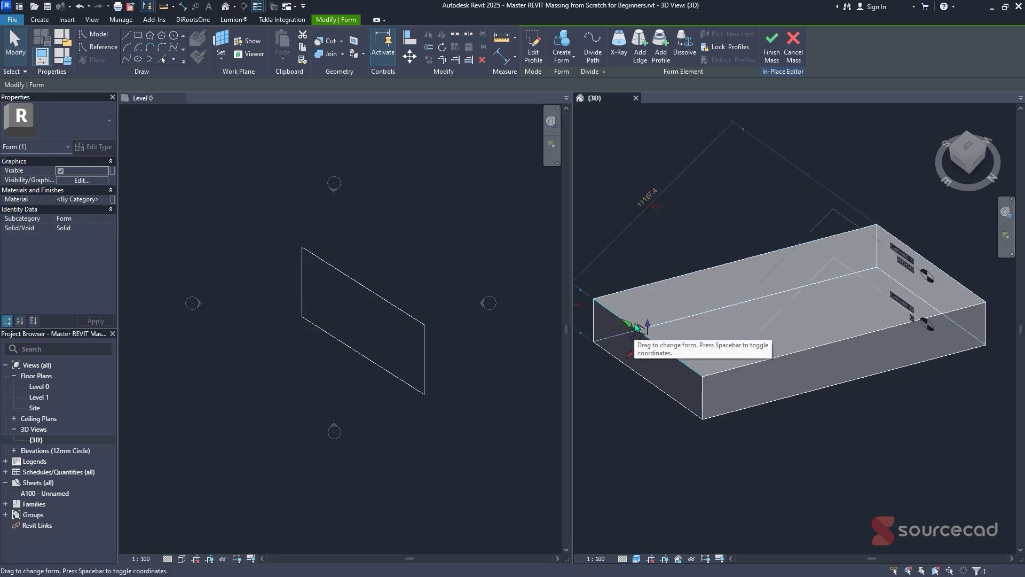
pyautogui.moveTo(647, 325); pyautogui.dragTo(652, 297)
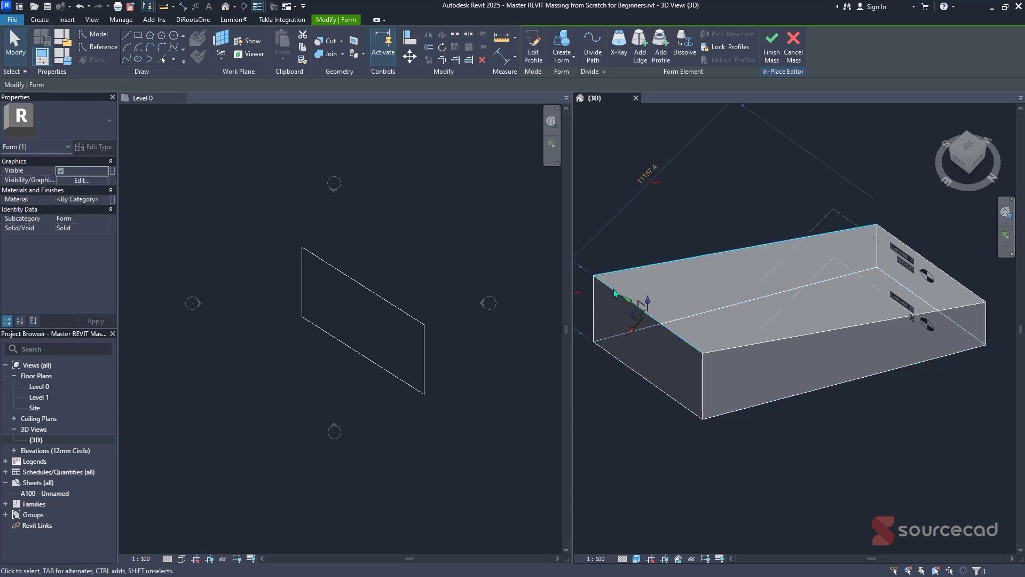
# Select the top corner vertex at the near end of the mass and pull it upward to about 9279 mm.
pyautogui.moveTo(681, 371); pyautogui.dragTo(700, 359, button='middle')
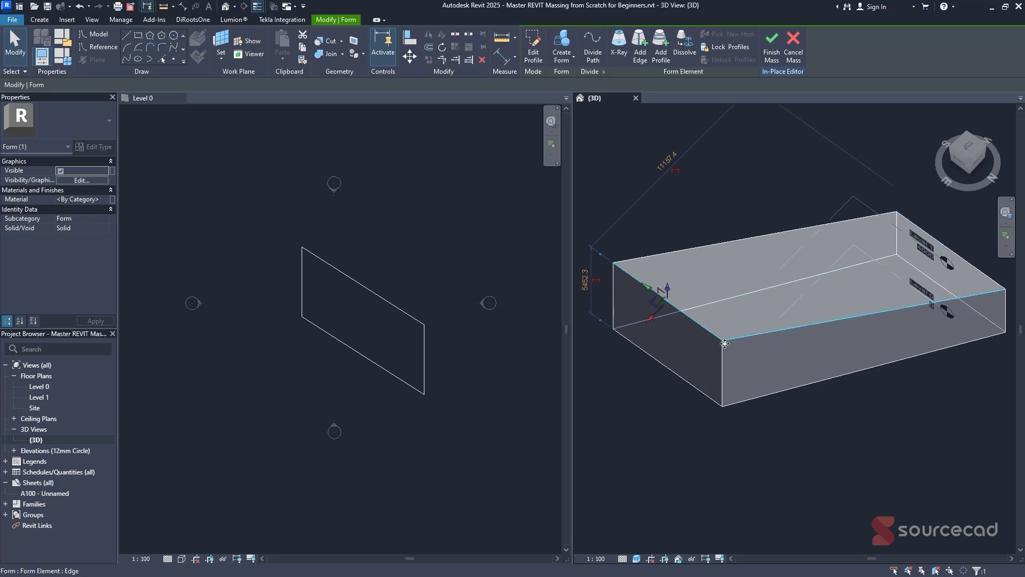
pyautogui.scroll(5, 725, 344)
pyautogui.moveTo(725, 336); pyautogui.dragTo(733, 292, button='middle')
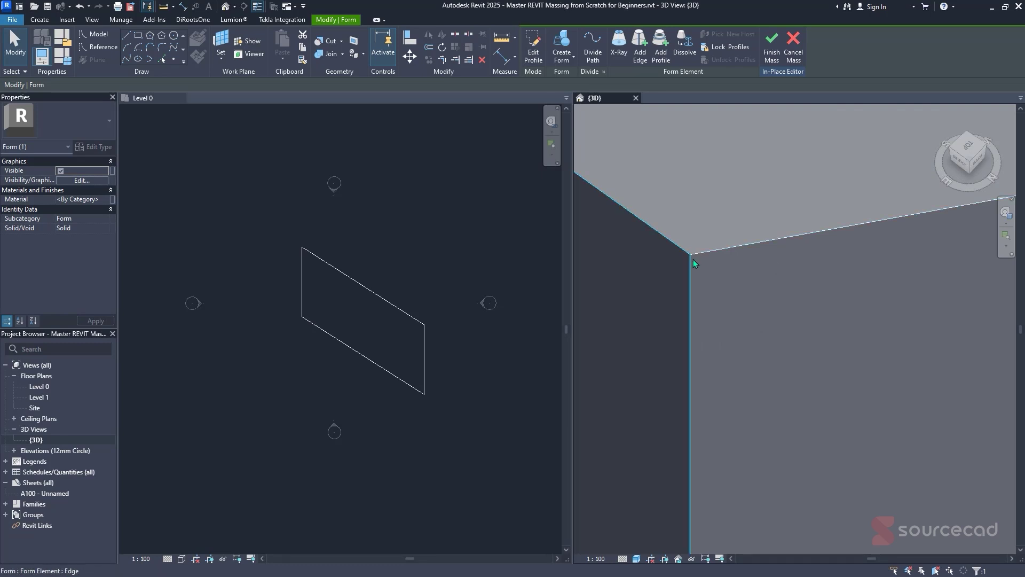
pyautogui.press('Tab')
pyautogui.press('Tab')
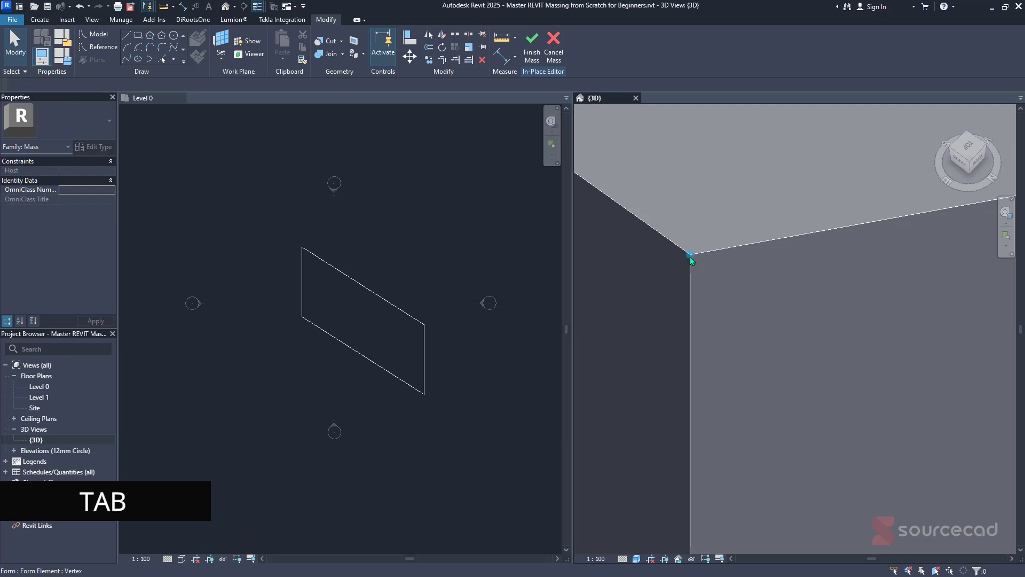
pyautogui.click(689, 257)
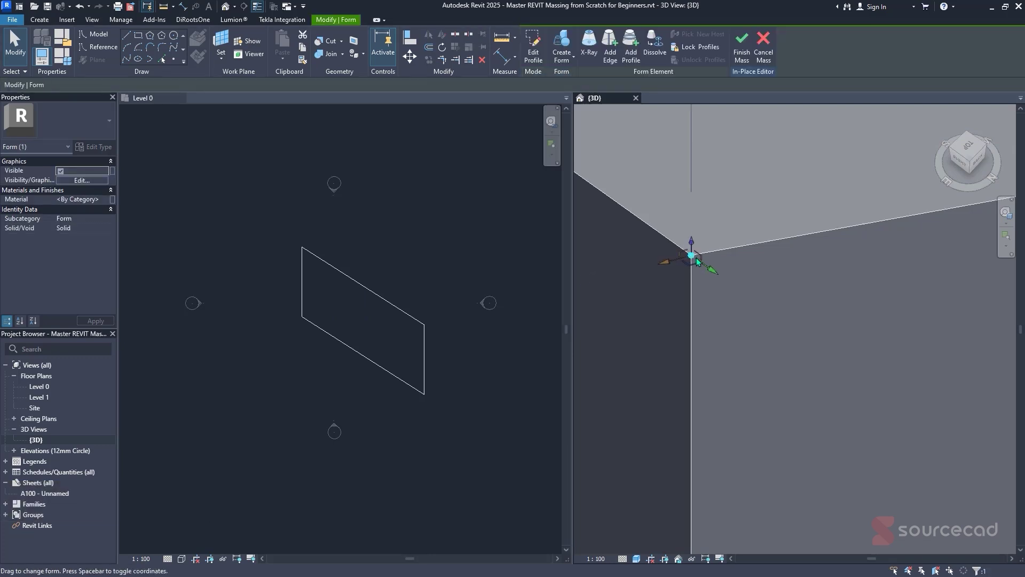
pyautogui.moveTo(692, 255); pyautogui.dragTo(758, 314)
pyautogui.scroll(-5, 764, 334)
pyautogui.scroll(4, 764, 336)
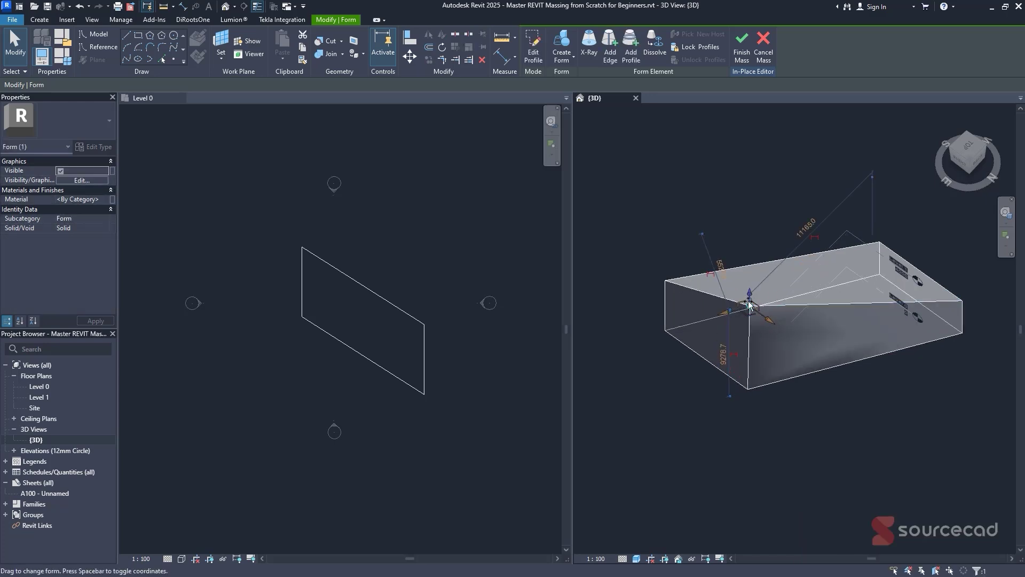
pyautogui.press('Escape')
# Finish the edited in-place mass and inspect its reshaped form in 3D.
pyautogui.keyDown('shift'); pyautogui.moveTo(713, 275); pyautogui.dragTo(708, 289, button='middle'); pyautogui.keyUp('shift')
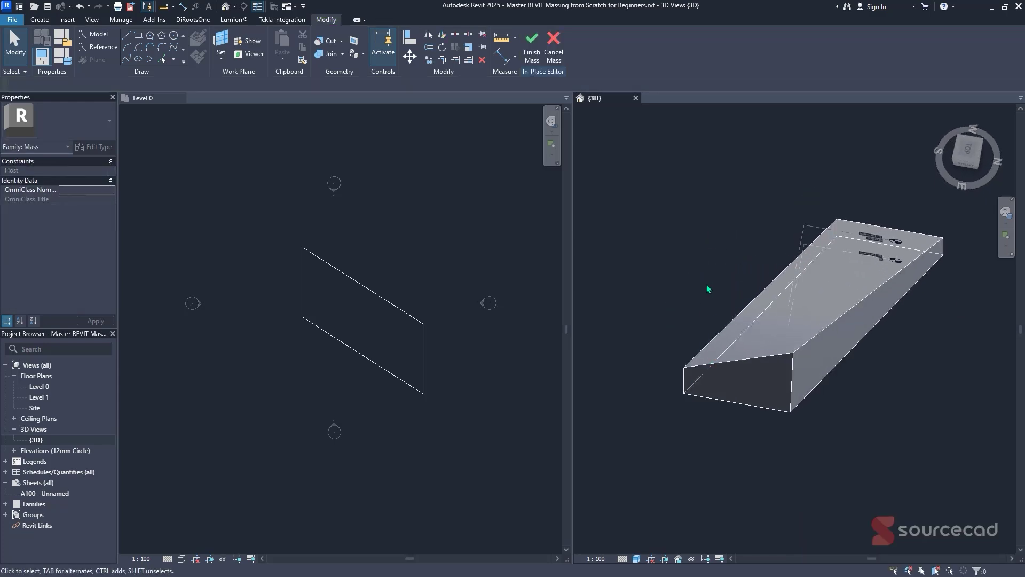
pyautogui.click(532, 45)
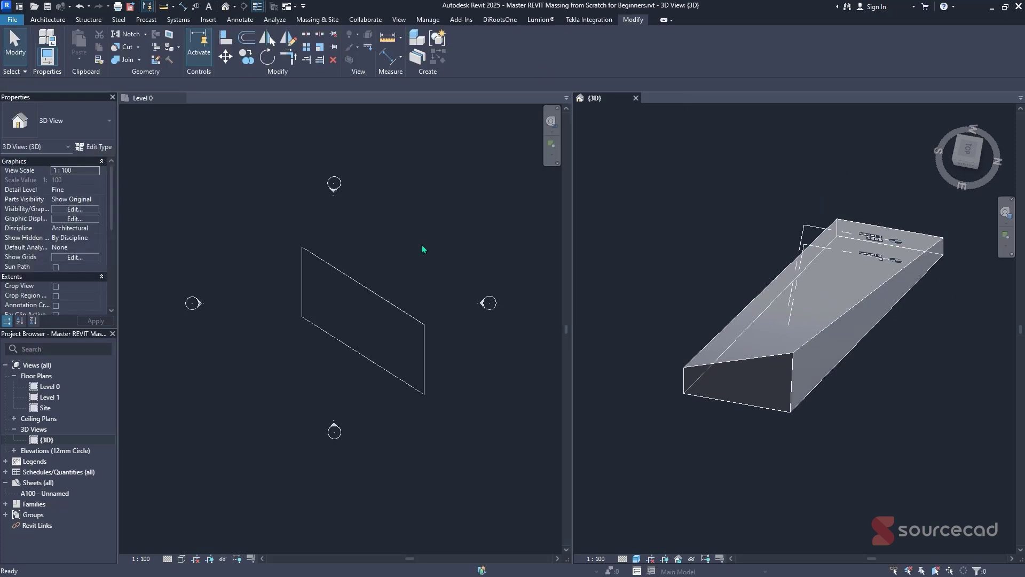
pyautogui.click(833, 320)
pyautogui.keyDown('shift'); pyautogui.moveTo(833, 320); pyautogui.dragTo(852, 341, button='middle'); pyautogui.keyUp('shift')
pyautogui.press('Escape')
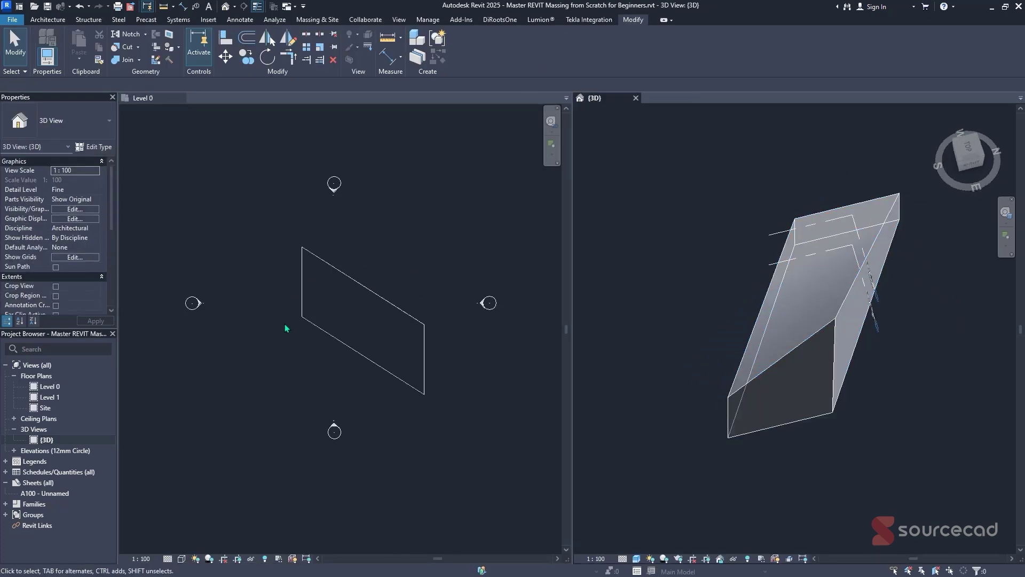
pyautogui.click(420, 320)
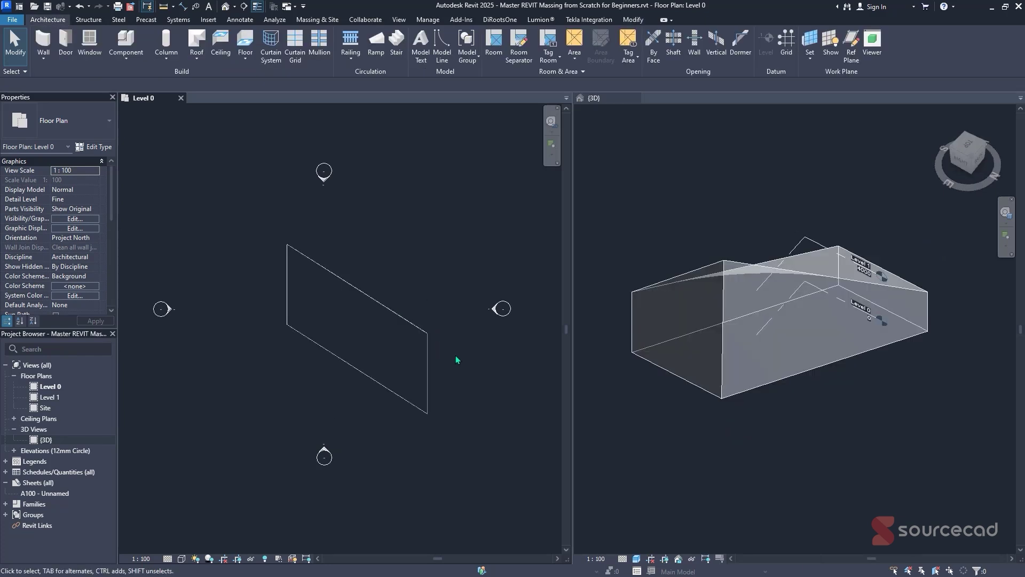
# Start a new in-place mass named SC 2.
pyautogui.click(323, 22)
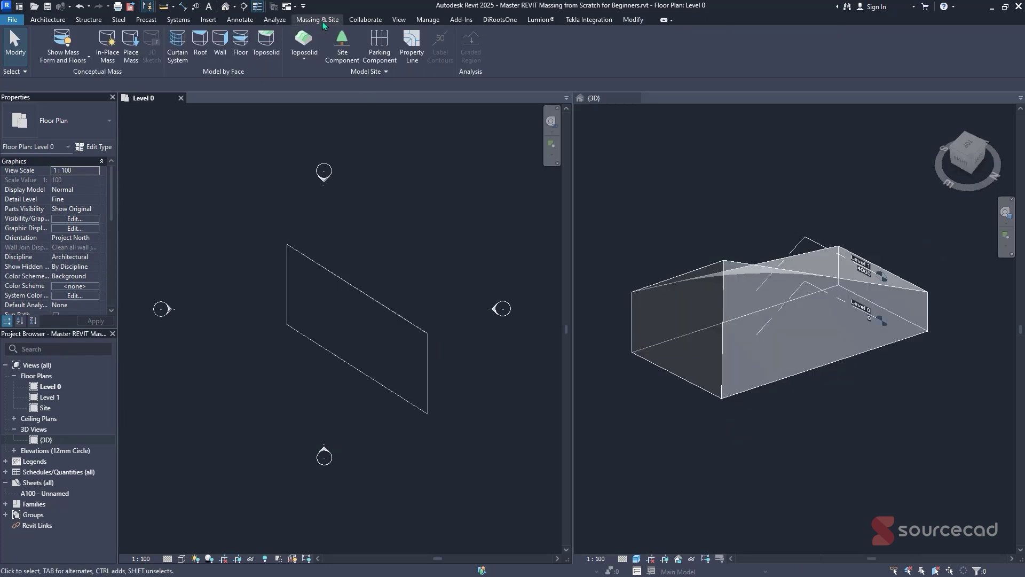
pyautogui.click(103, 44)
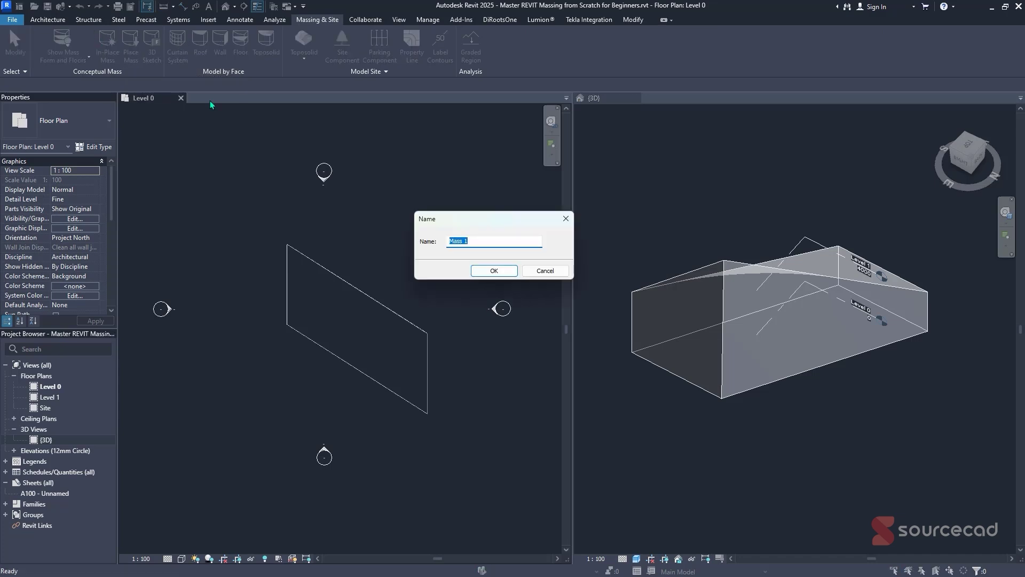
pyautogui.write('SC 2')
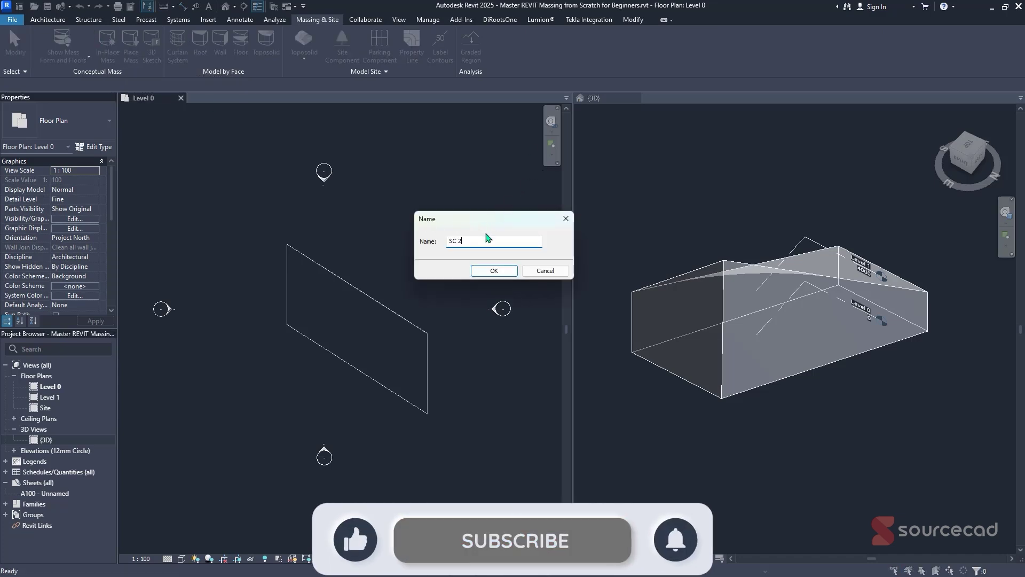
pyautogui.click(493, 271)
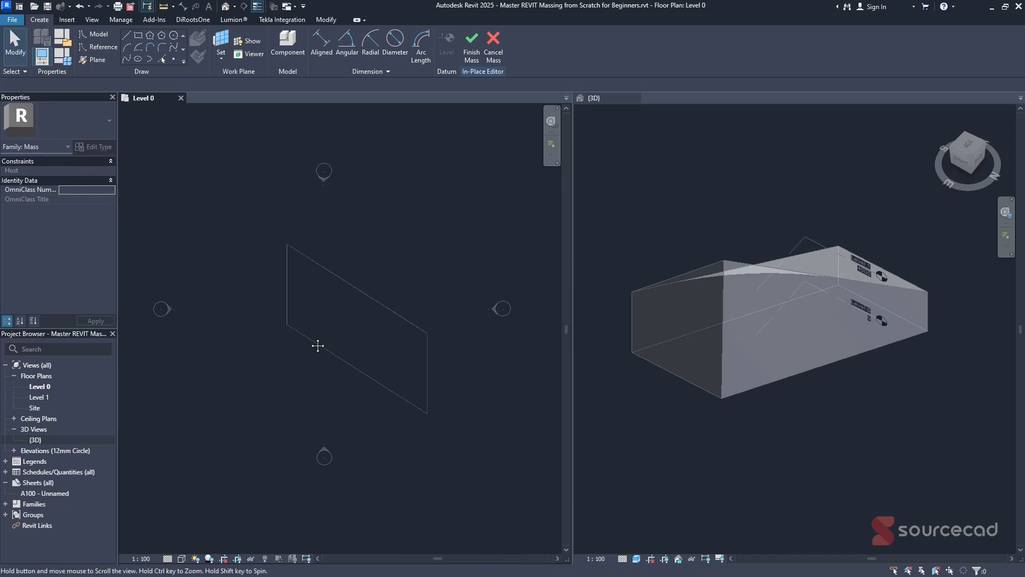
# Sketch a circle of about 2800 mm radius on Level 0, just beside the left edge of the existing mass.
pyautogui.click(173, 36)
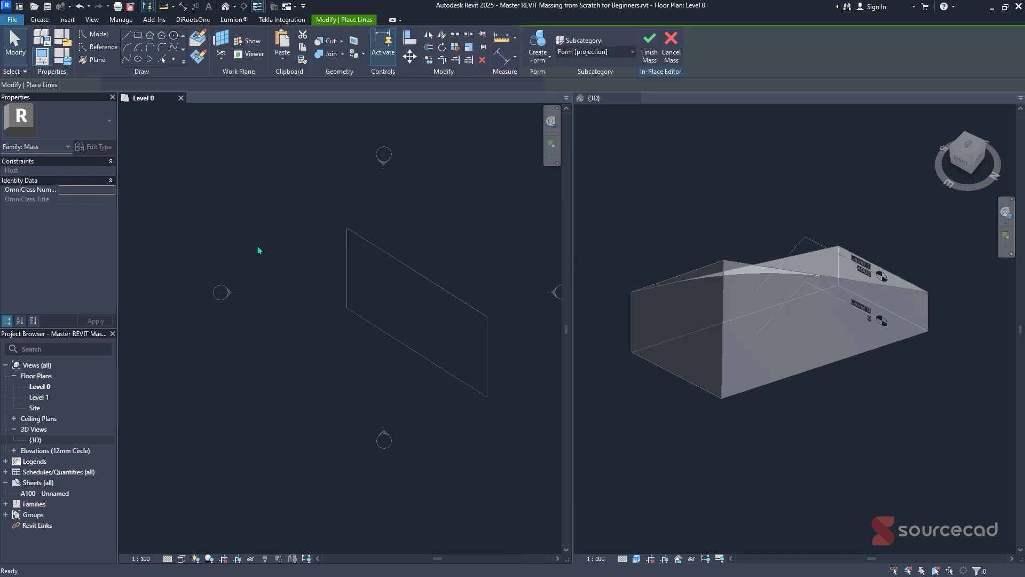
pyautogui.click(306, 299)
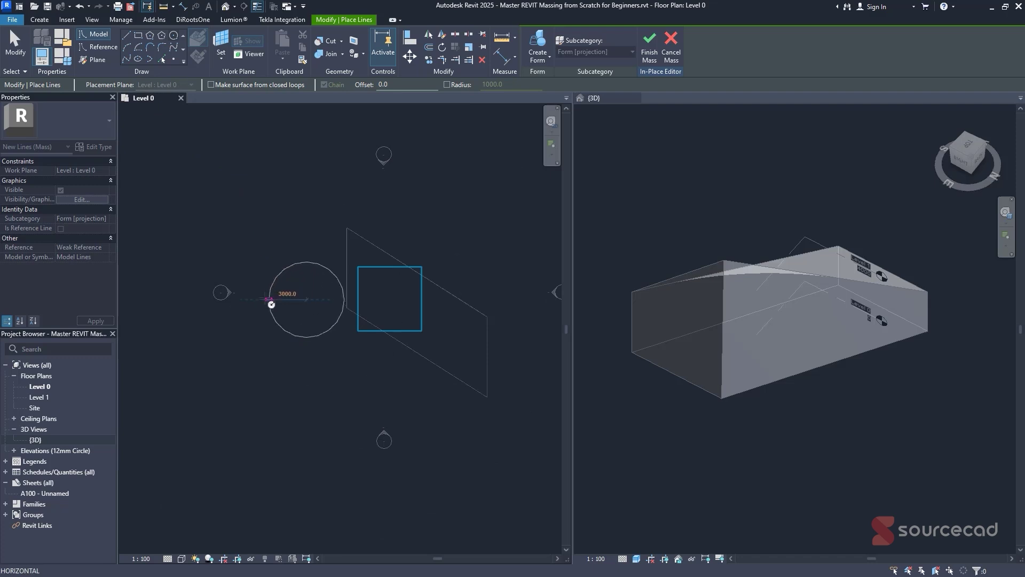
pyautogui.click(272, 300)
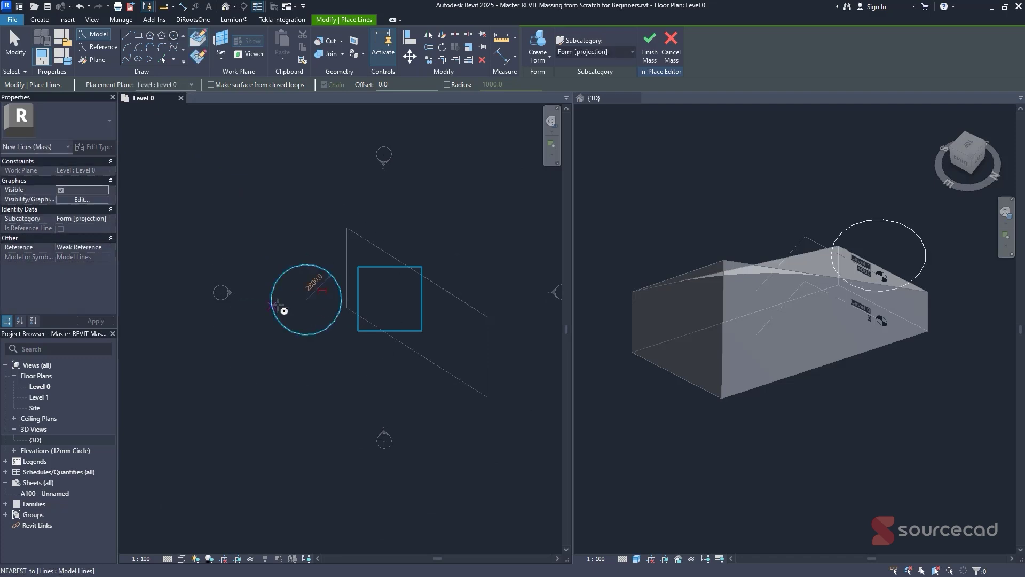
# Set the placement plane to Level 1 and sketch a six-sided polygon of about 2800 mm radius, centred on the circle.
pyautogui.click(166, 85)
pyautogui.click(160, 105)
pyautogui.click(150, 40)
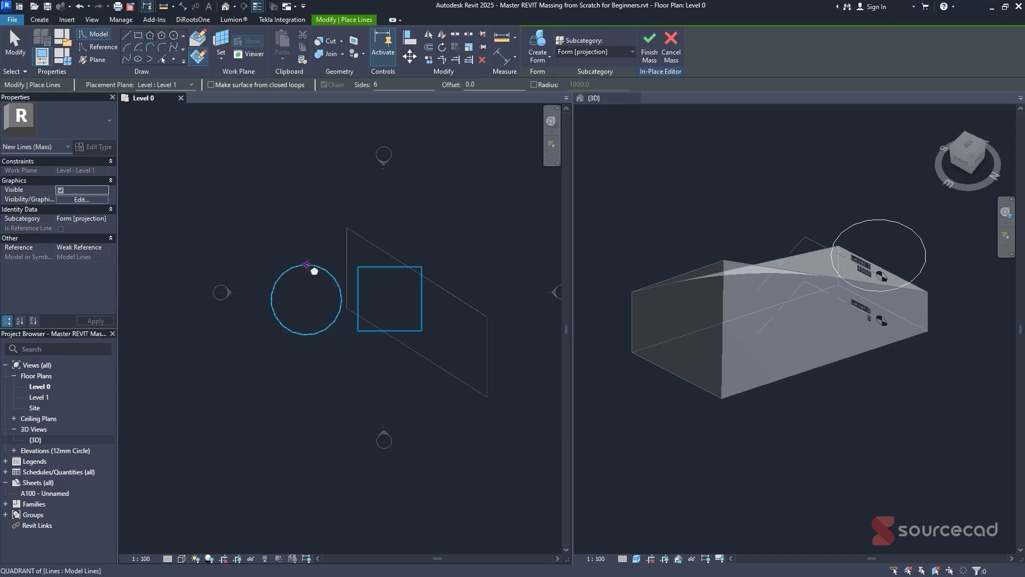
pyautogui.click(306, 298)
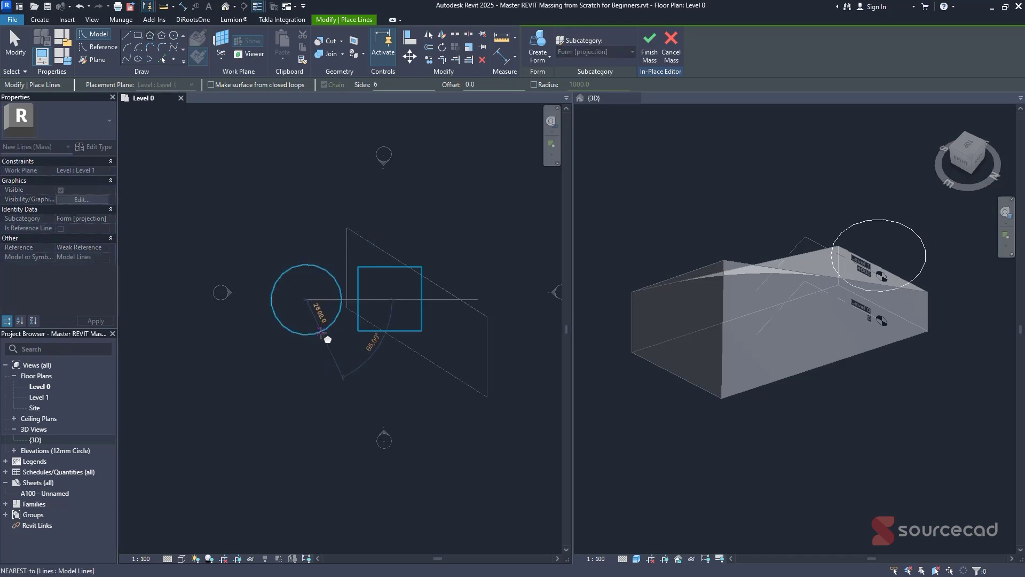
pyautogui.click(320, 332)
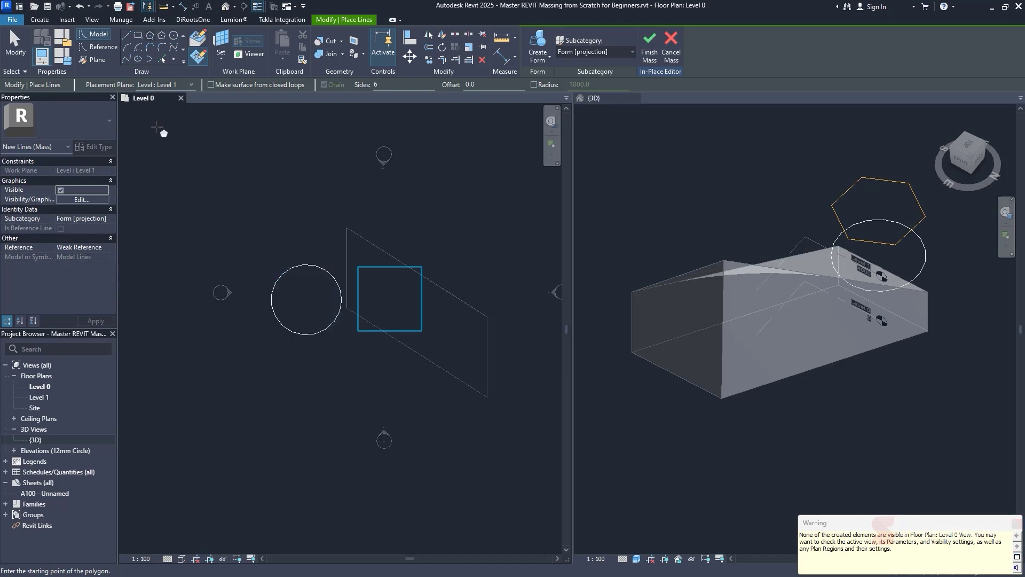
# Open the Level 1 floor plan and select the hexagon's lines to check its position above the circle.
pyautogui.doubleClick(39, 397)
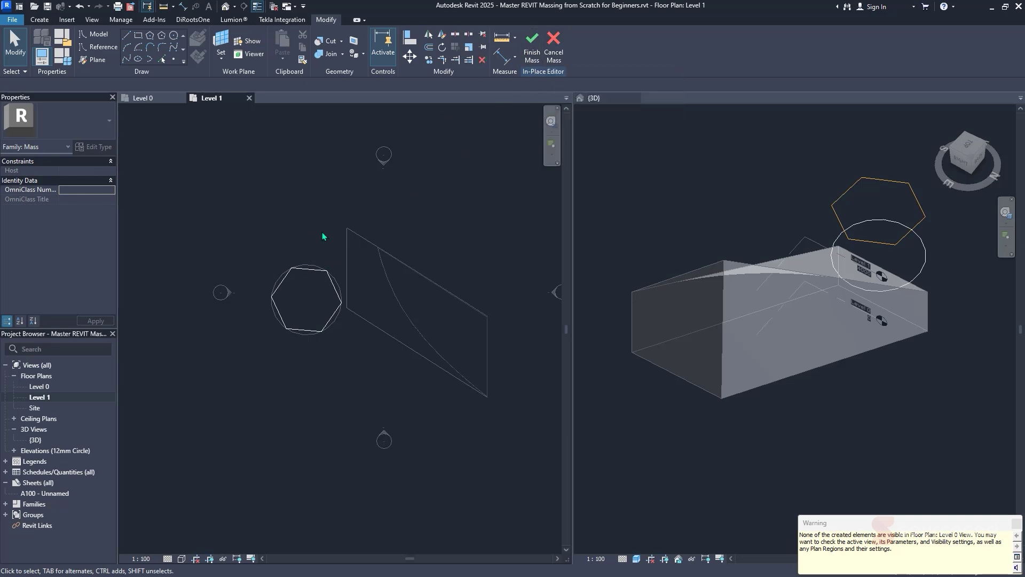
pyautogui.moveTo(349, 241); pyautogui.dragTo(265, 355)
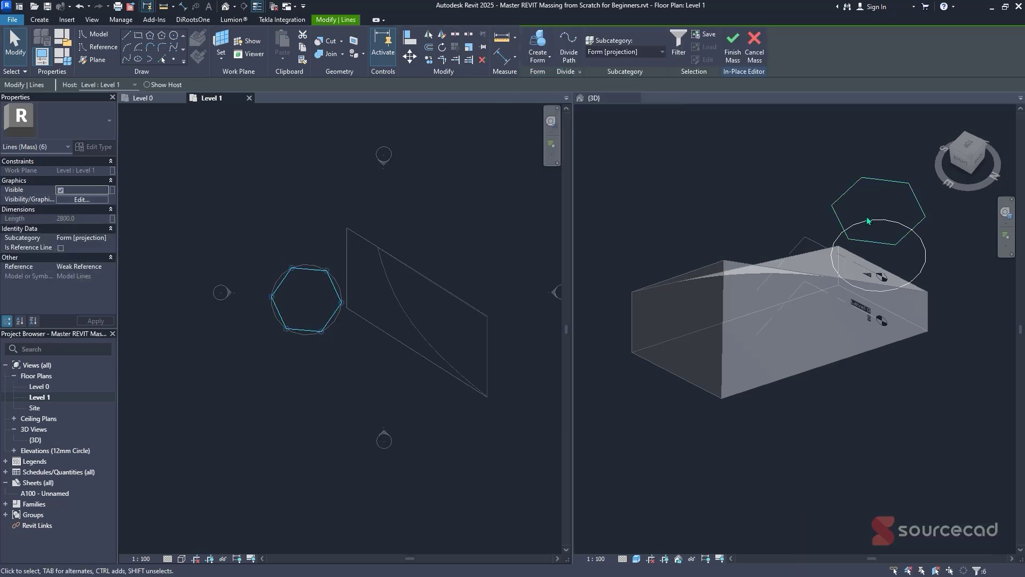
pyautogui.keyDown('shift'); pyautogui.moveTo(932, 279); pyautogui.dragTo(746, 253, button='middle'); pyautogui.keyUp('shift')
pyautogui.press('Escape')
# Create a solid form from the circle and the hexagon together, and finish the in-place mass.
pyautogui.moveTo(872, 140); pyautogui.dragTo(782, 303)
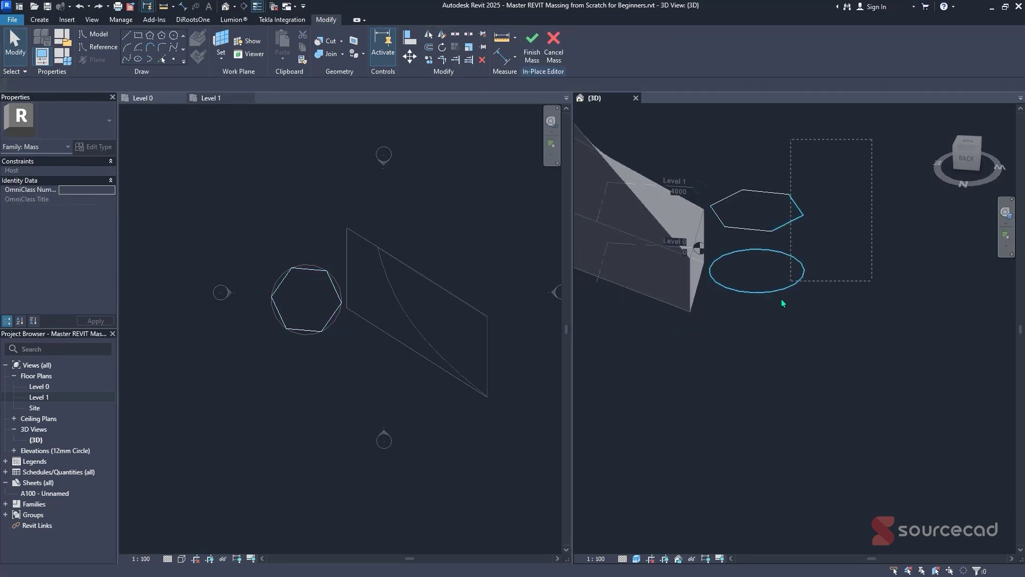
pyautogui.moveTo(706, 339); pyautogui.dragTo(706, 338)
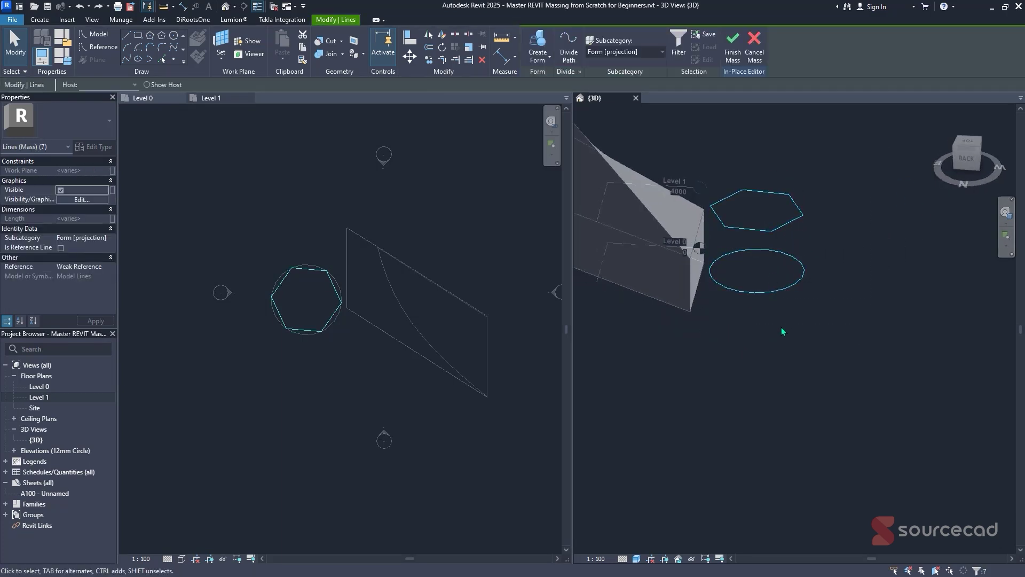
pyautogui.click(545, 57)
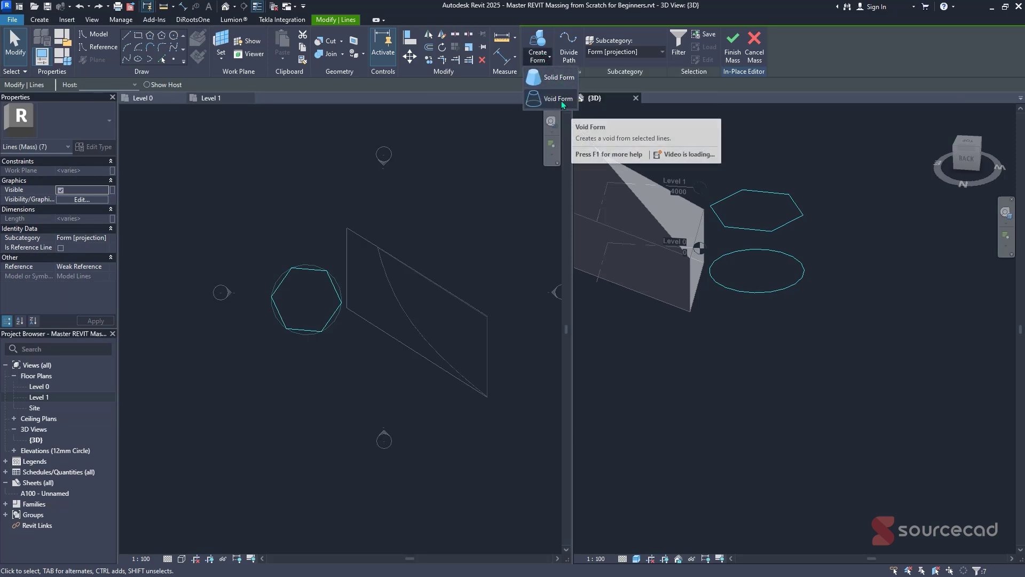
pyautogui.click(556, 79)
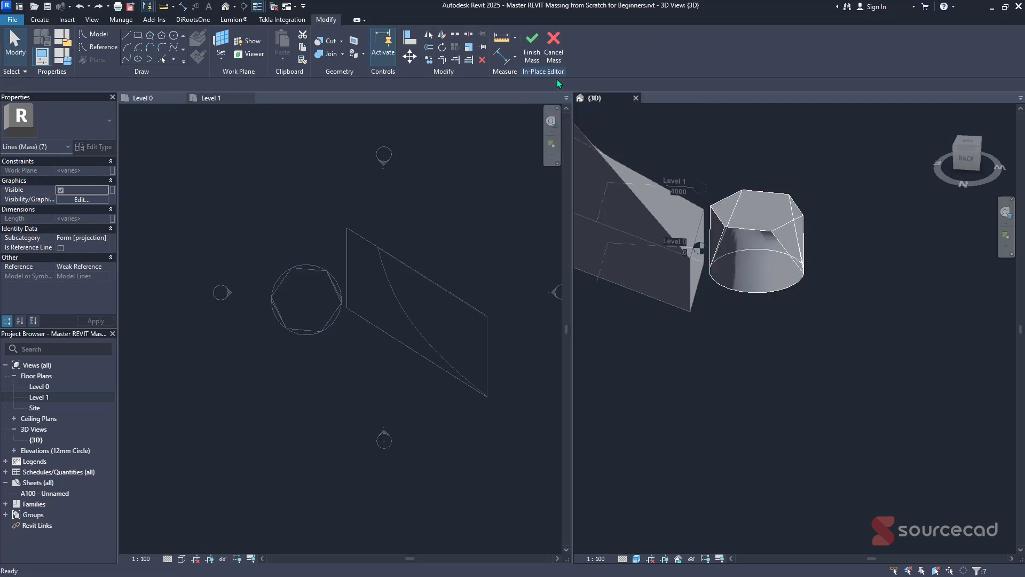
pyautogui.keyDown('shift'); pyautogui.moveTo(780, 315); pyautogui.dragTo(720, 305, button='middle'); pyautogui.keyUp('shift')
pyautogui.click(527, 54)
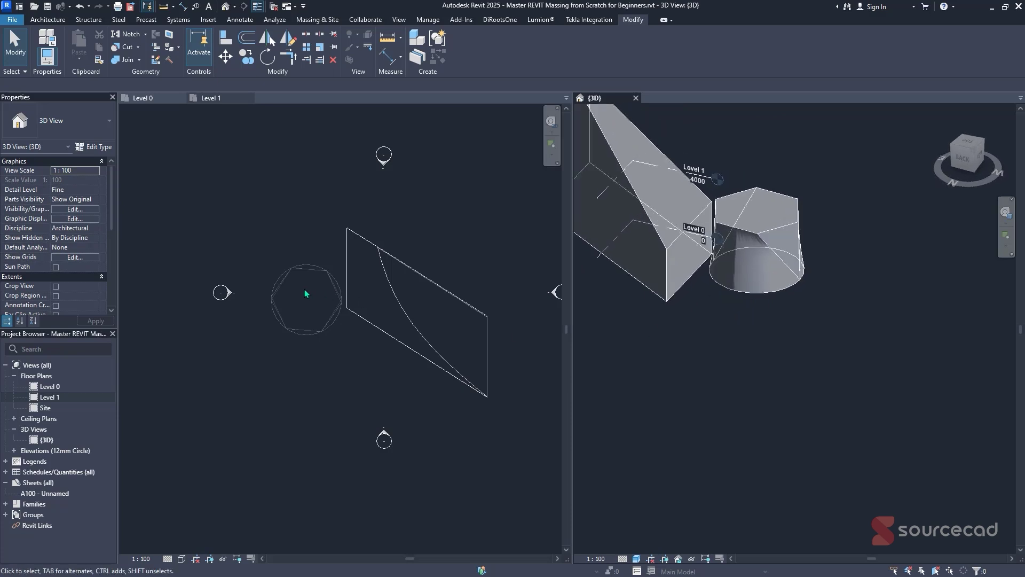
# Edit the circle-to-hexagon mass in place and sketch a smaller circle on Level 1, centred within its hexagonal top face.
pyautogui.keyDown('shift'); pyautogui.moveTo(776, 239); pyautogui.dragTo(803, 257, button='middle'); pyautogui.keyUp('shift')
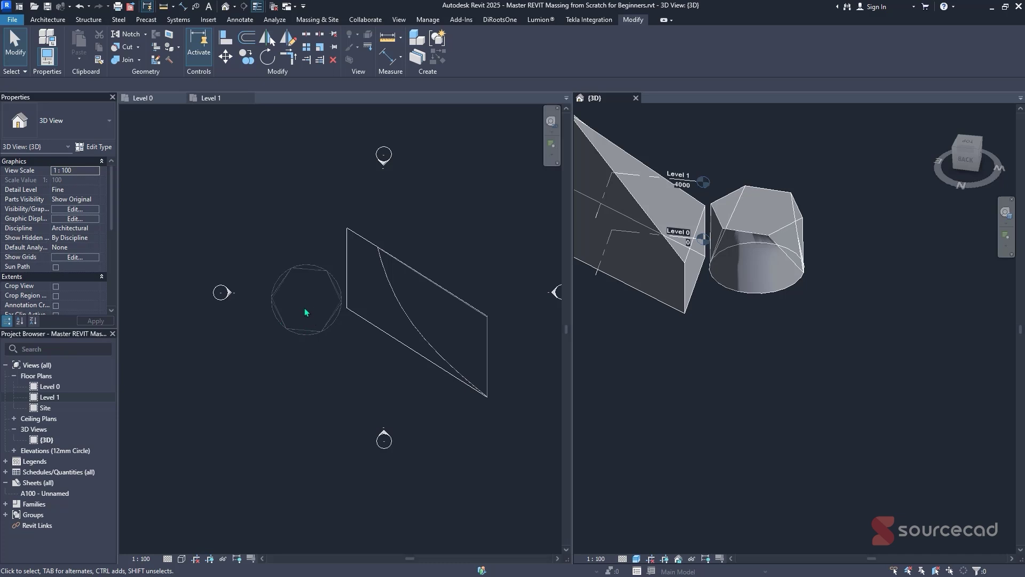
pyautogui.click(317, 19)
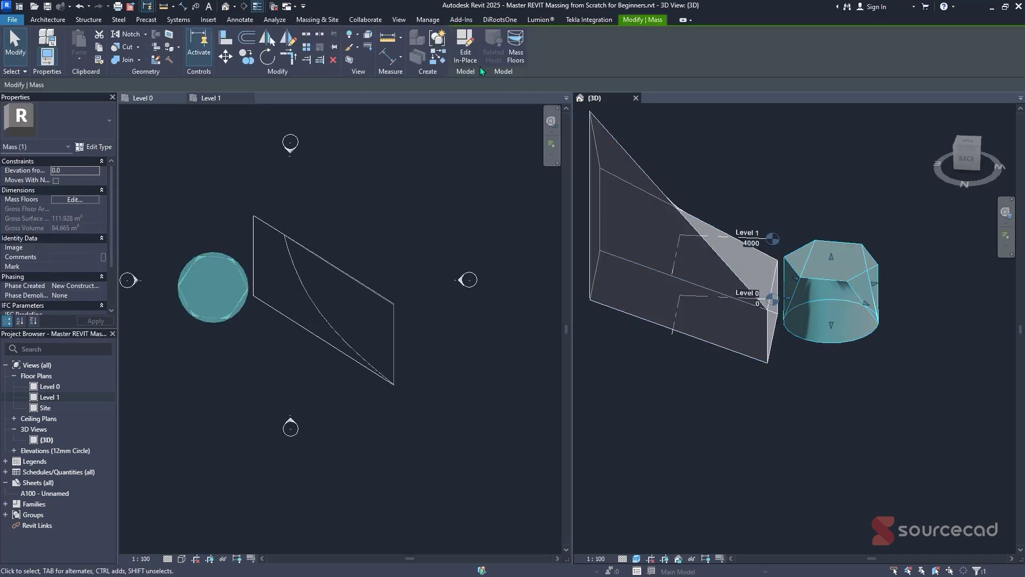
pyautogui.click(467, 54)
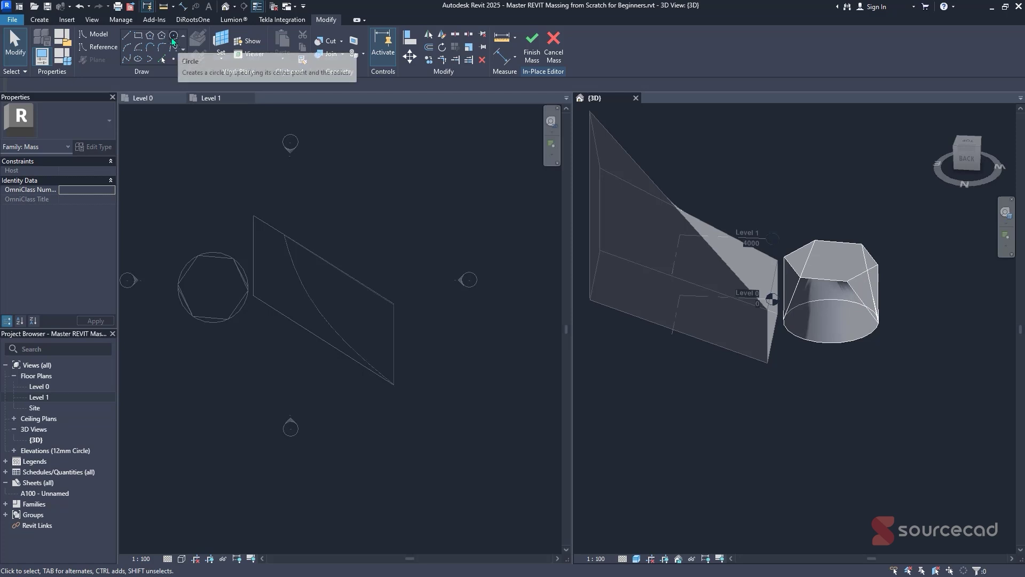
pyautogui.click(174, 38)
pyautogui.click(169, 86)
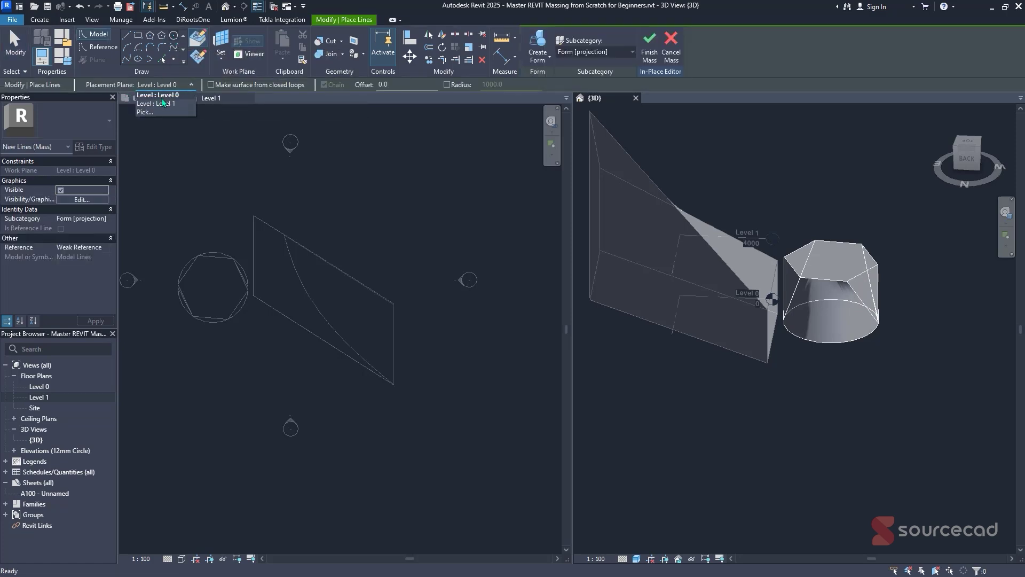
pyautogui.click(167, 109)
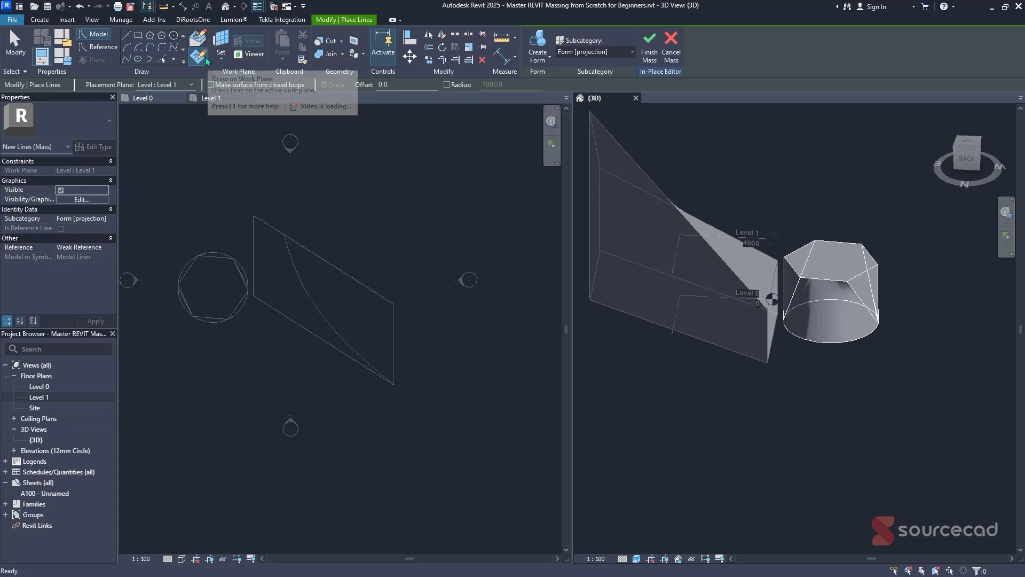
pyautogui.click(197, 39)
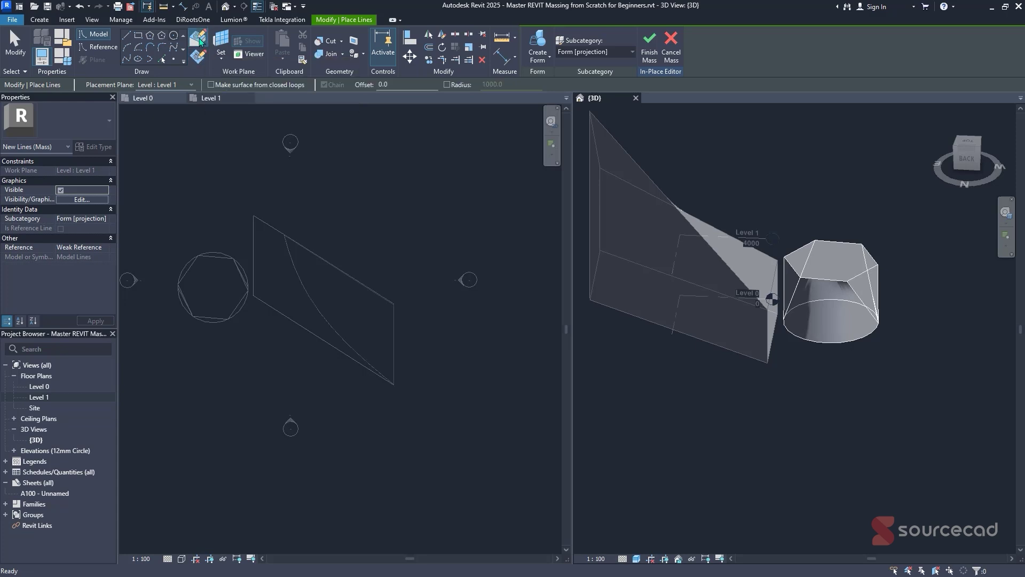
pyautogui.click(832, 262)
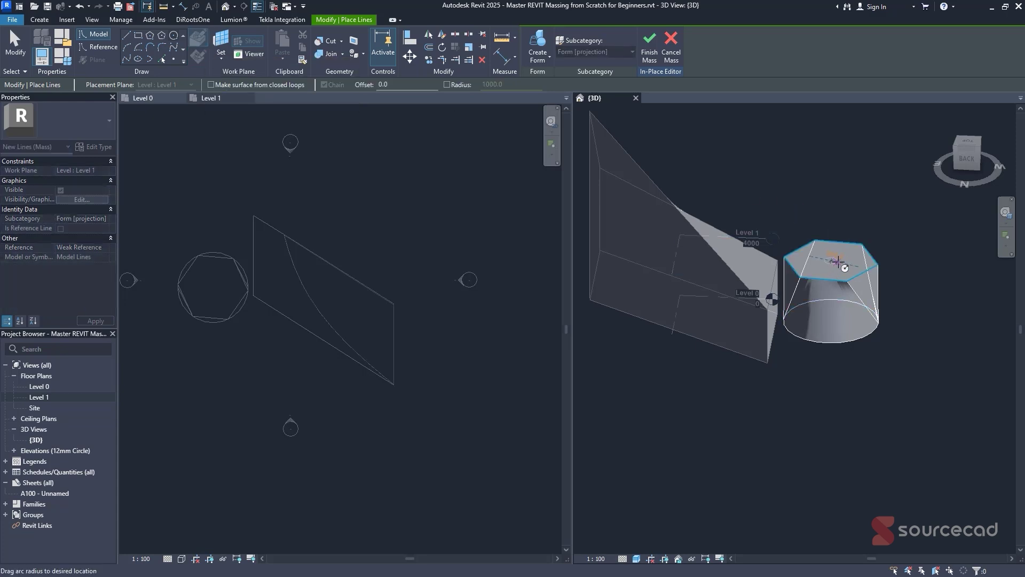
pyautogui.click(853, 265)
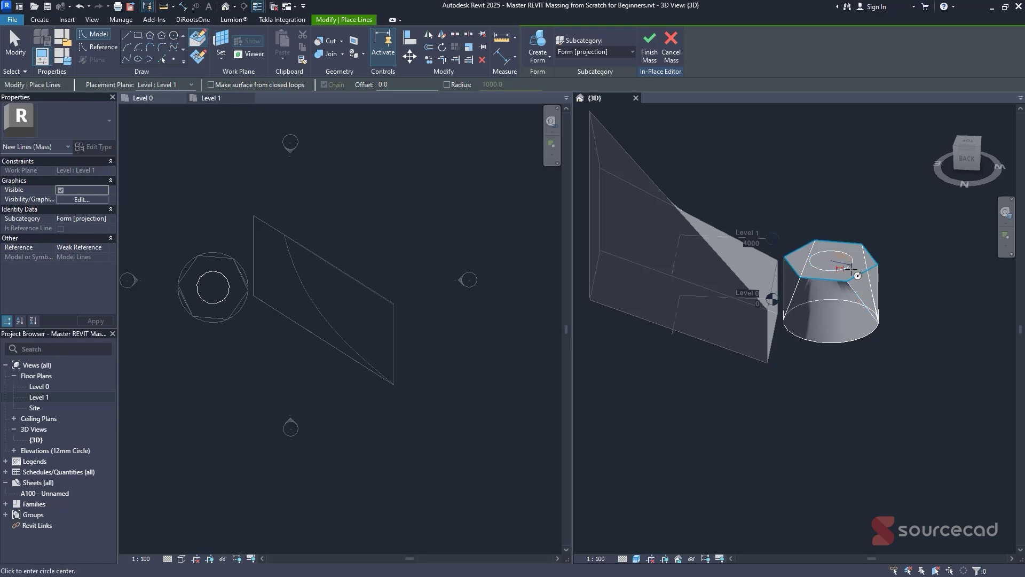
# Set the placement plane to Level 0 and sketch a smaller six-sided polygon centred inside the mass's circular base.
pyautogui.click(151, 36)
pyautogui.click(163, 84)
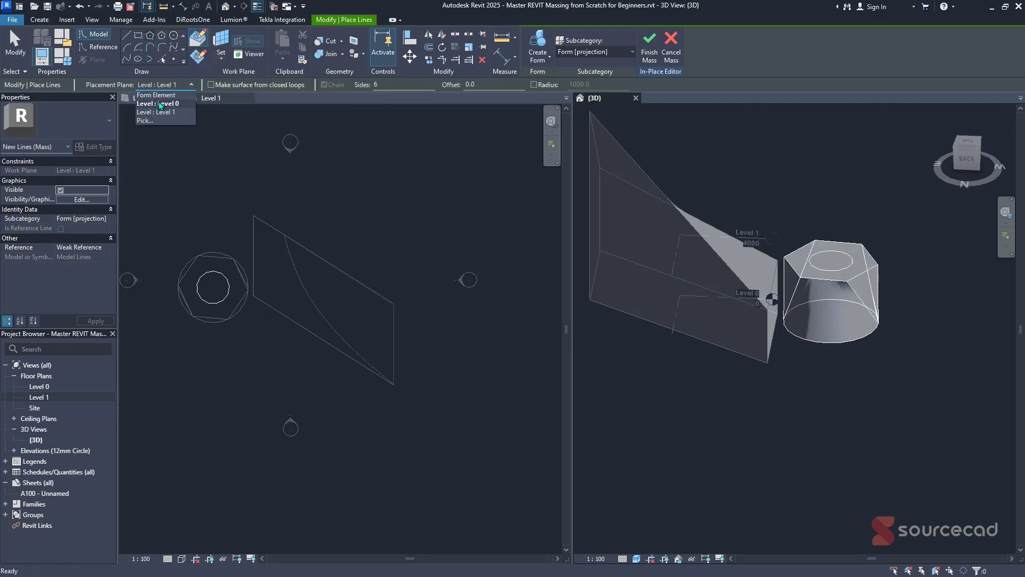
pyautogui.click(163, 103)
pyautogui.click(203, 43)
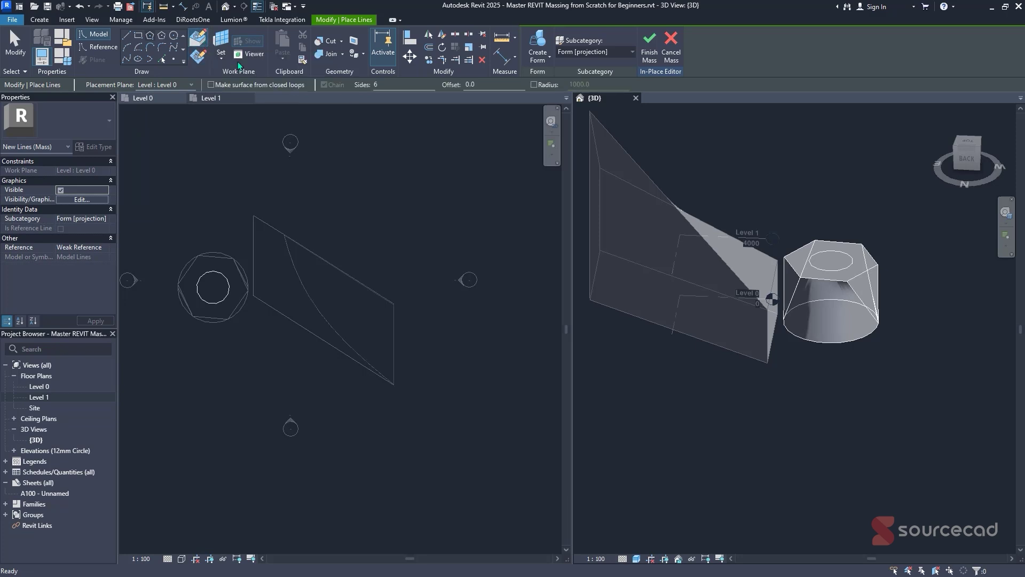
pyautogui.click(831, 324)
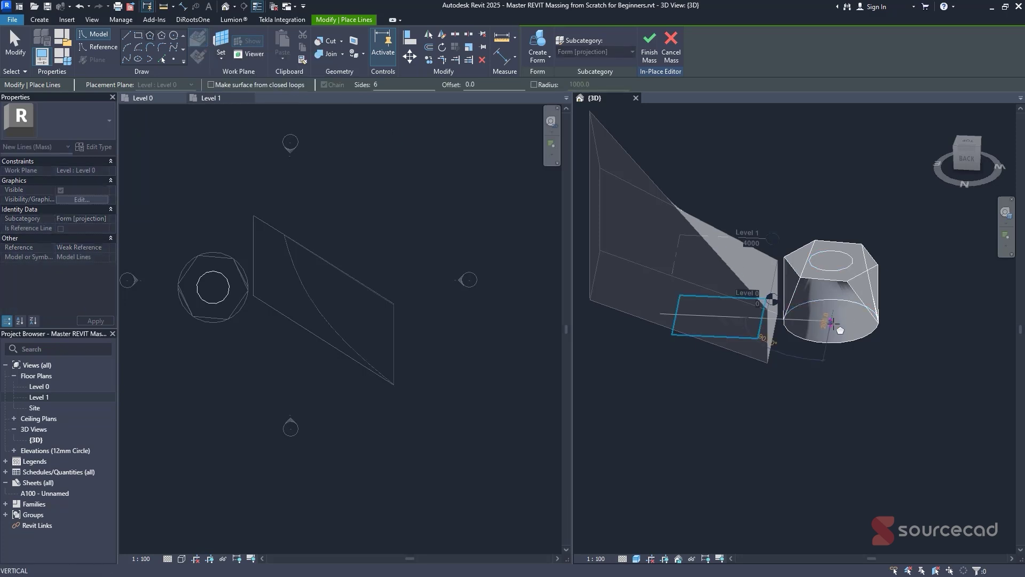
pyautogui.click(856, 330)
pyautogui.press('Escape')
pyautogui.press('Escape')
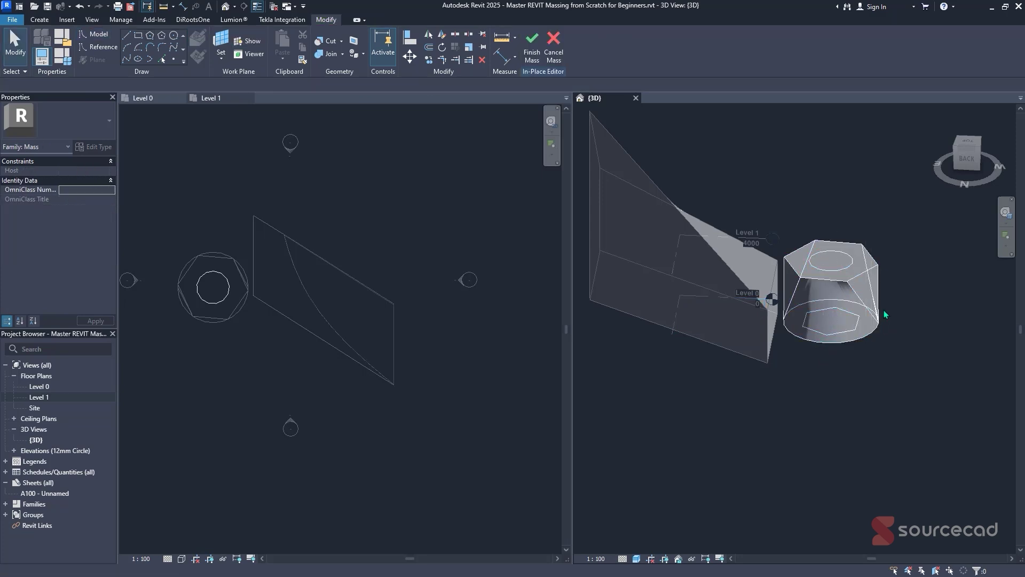
# Create a void form from the inner circle and inner hexagon to cut through the mass, and finish the in-place edit.
pyautogui.moveTo(798, 216); pyautogui.dragTo(875, 360)
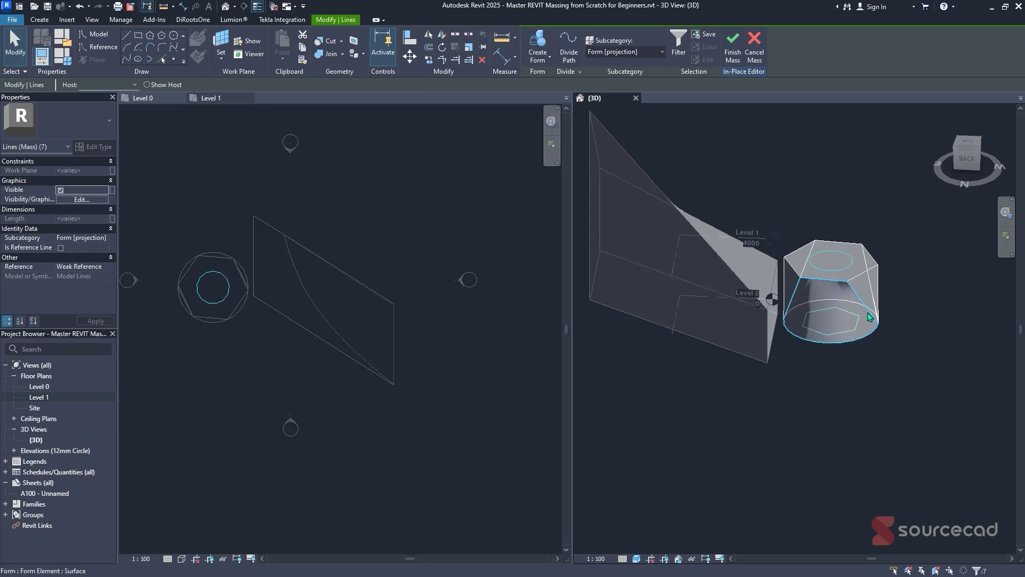
pyautogui.click(545, 63)
pyautogui.click(556, 99)
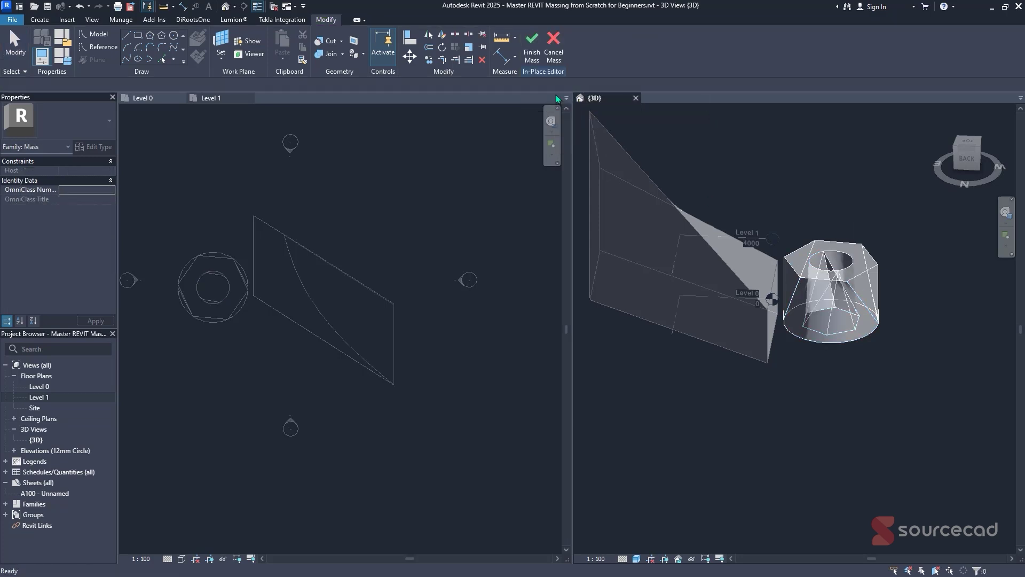
pyautogui.keyDown('shift'); pyautogui.moveTo(879, 249); pyautogui.dragTo(817, 274, button='middle'); pyautogui.keyUp('shift')
pyautogui.click(532, 53)
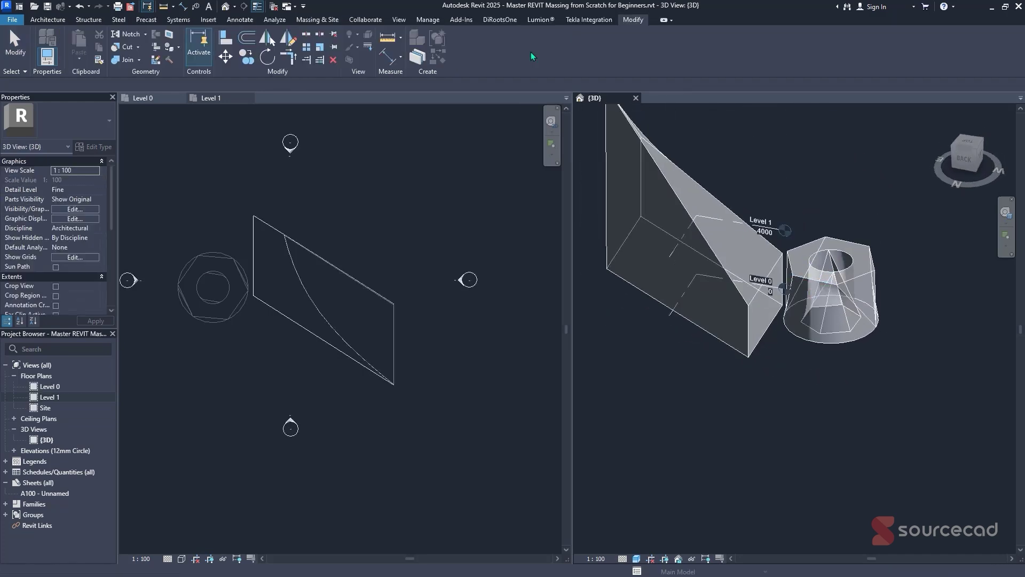
pyautogui.keyDown('shift'); pyautogui.moveTo(783, 269); pyautogui.dragTo(853, 273, button='middle'); pyautogui.keyUp('shift')
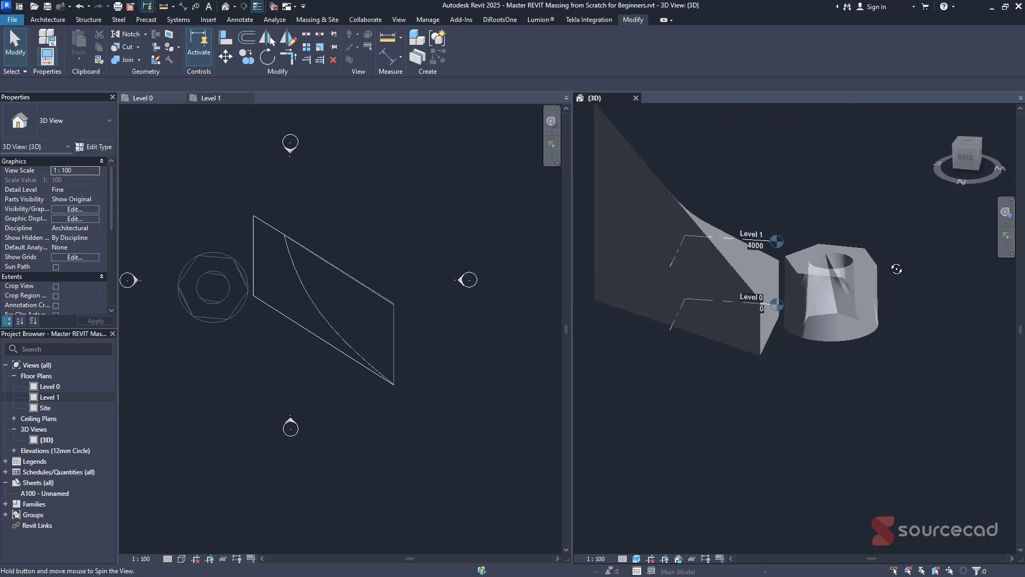
# Edit the hollow mass in place and filter its OmniClass product classifications to Mechanical Equipment.
pyautogui.click(853, 273)
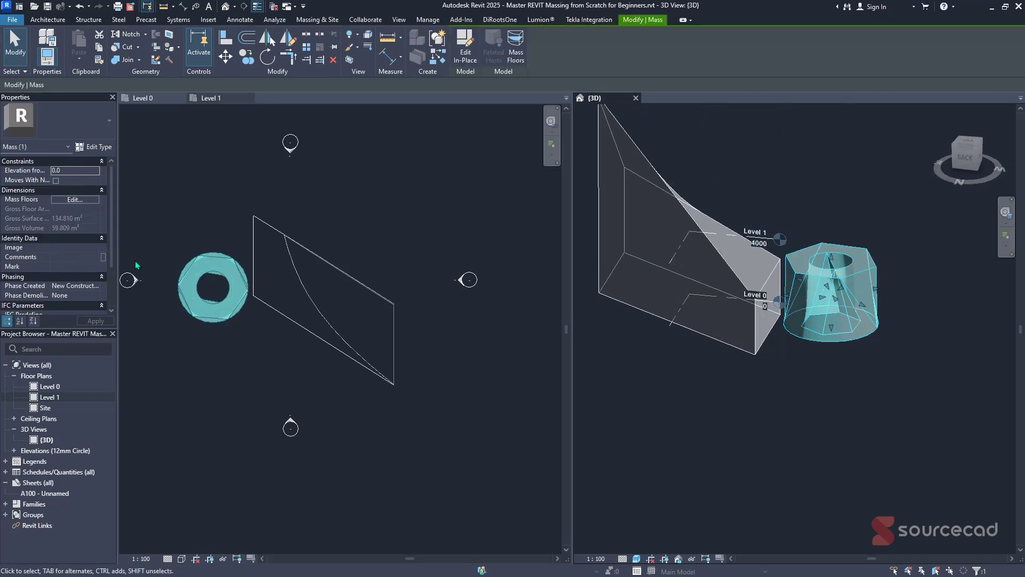
pyautogui.click(880, 383)
pyautogui.click(876, 271)
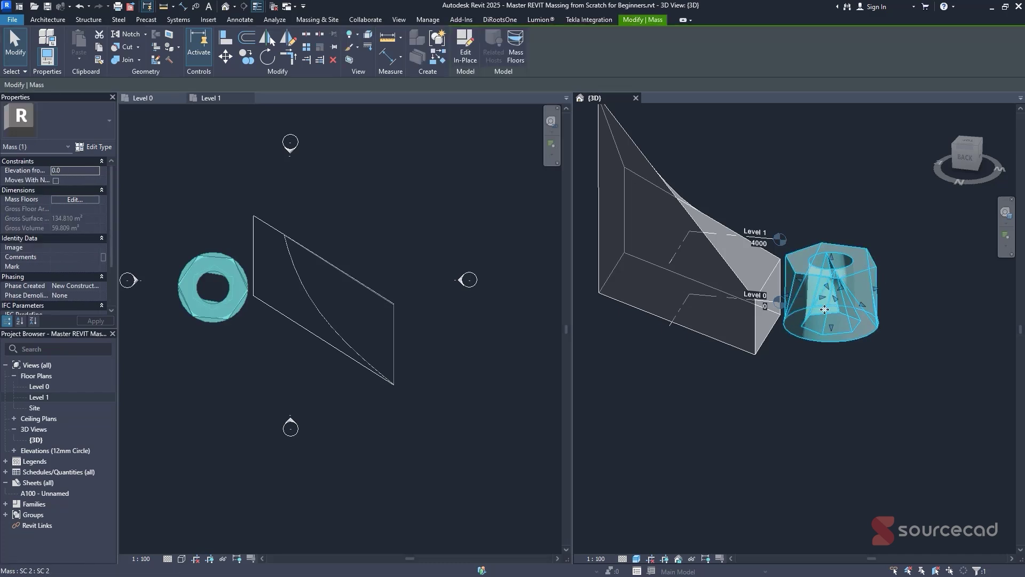
pyautogui.click(464, 48)
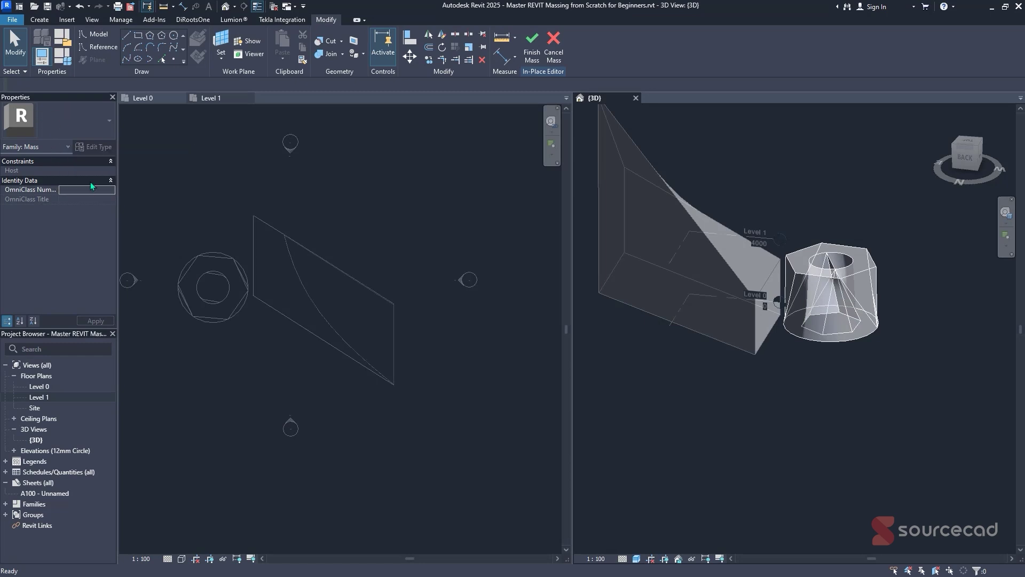
pyautogui.click(112, 191)
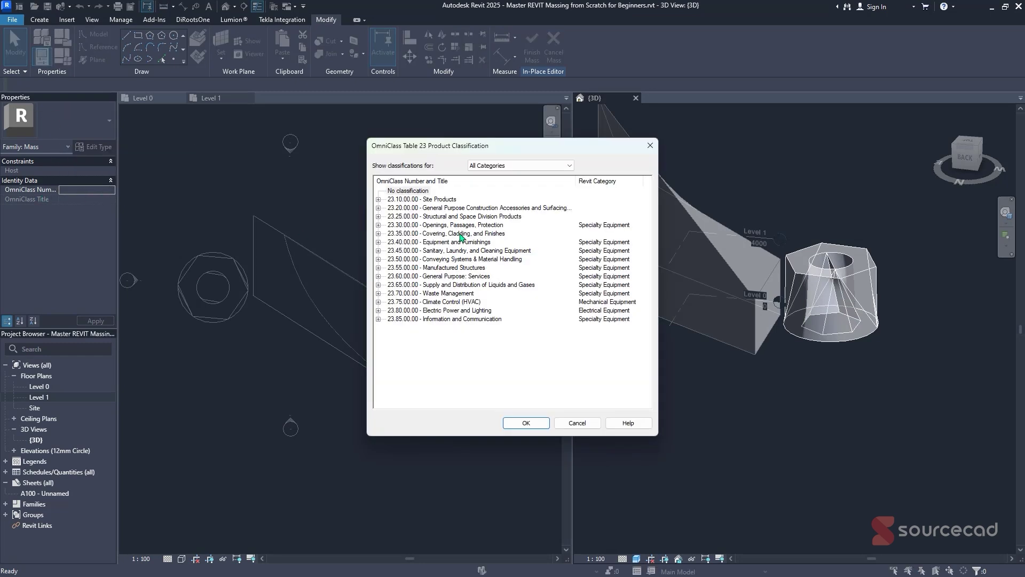
pyautogui.click(477, 166)
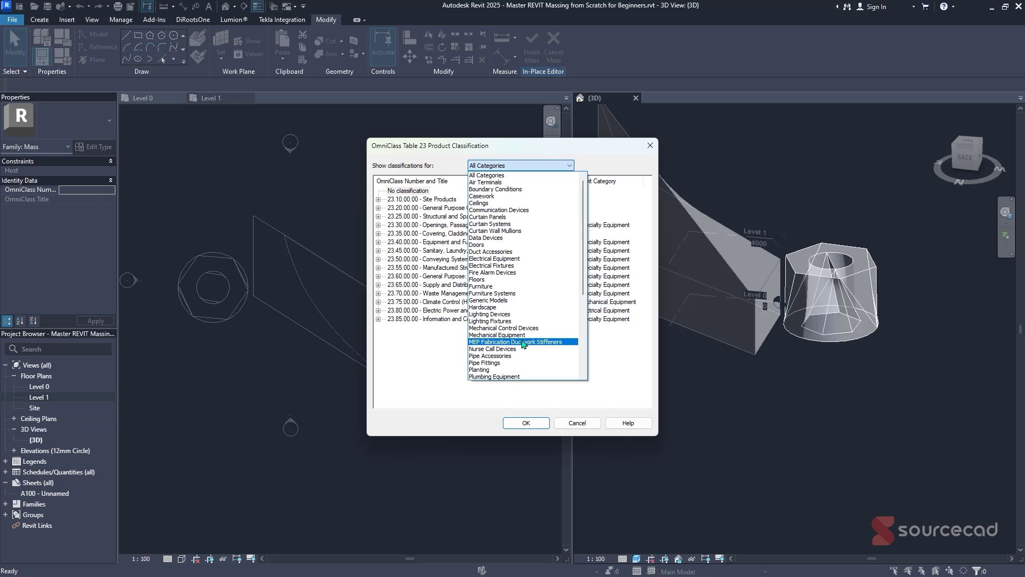
pyautogui.click(528, 336)
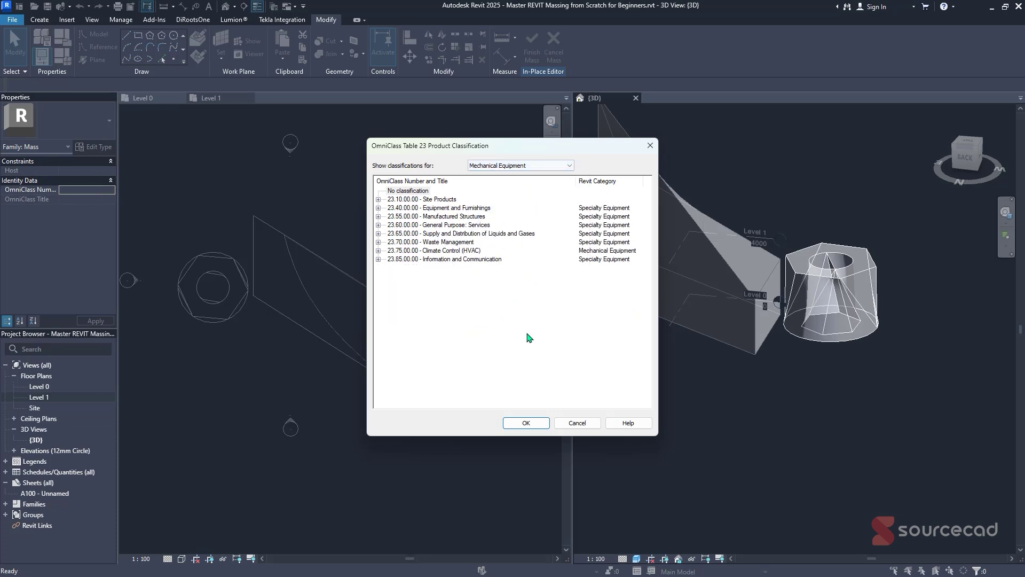
# Assign OmniClass number 23.40.70.11.11.11 - Laboratory Equipment to the mass, and finish the in-place edit.
pyautogui.click(442, 209)
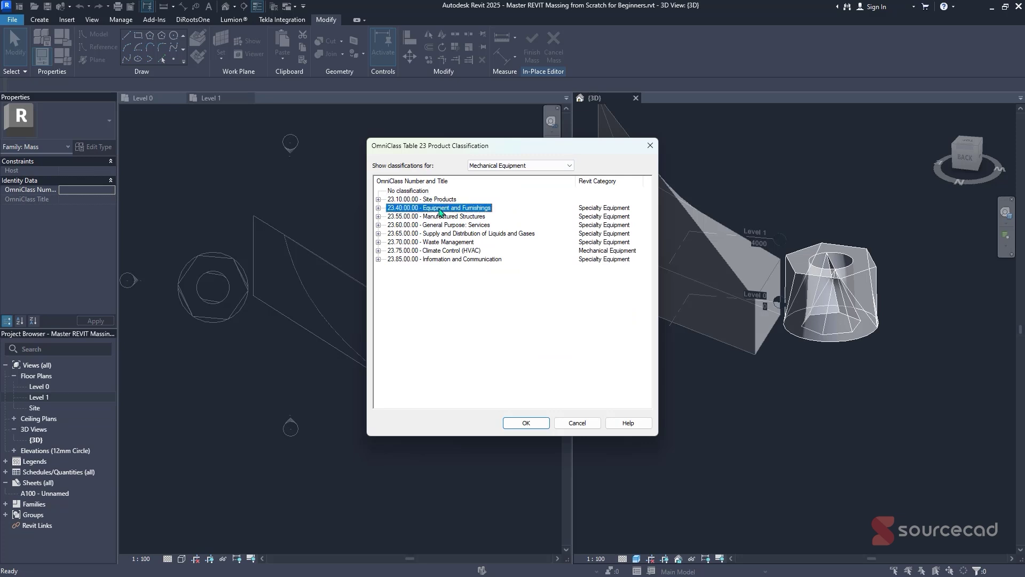
pyautogui.click(378, 207)
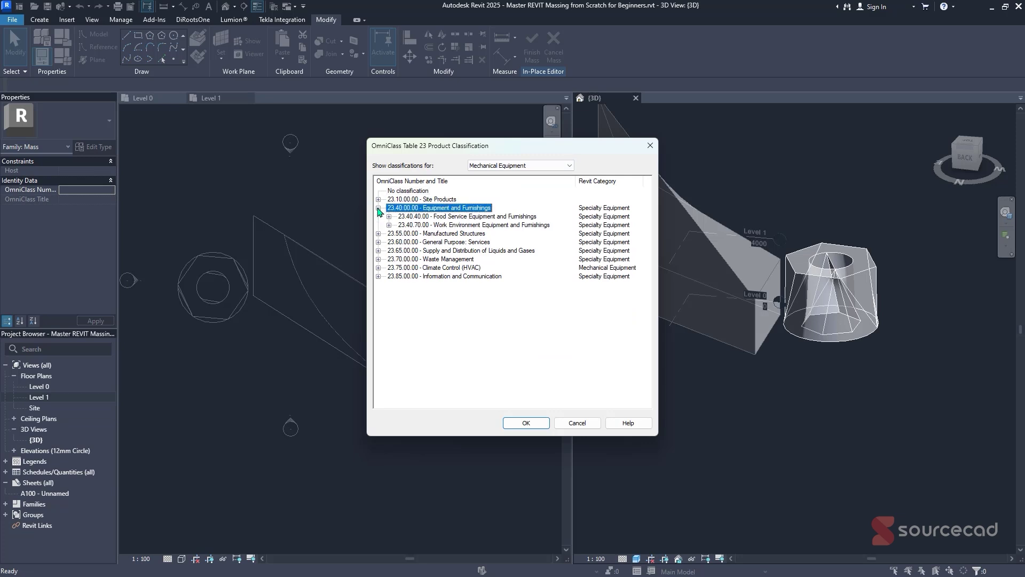
pyautogui.click(388, 225)
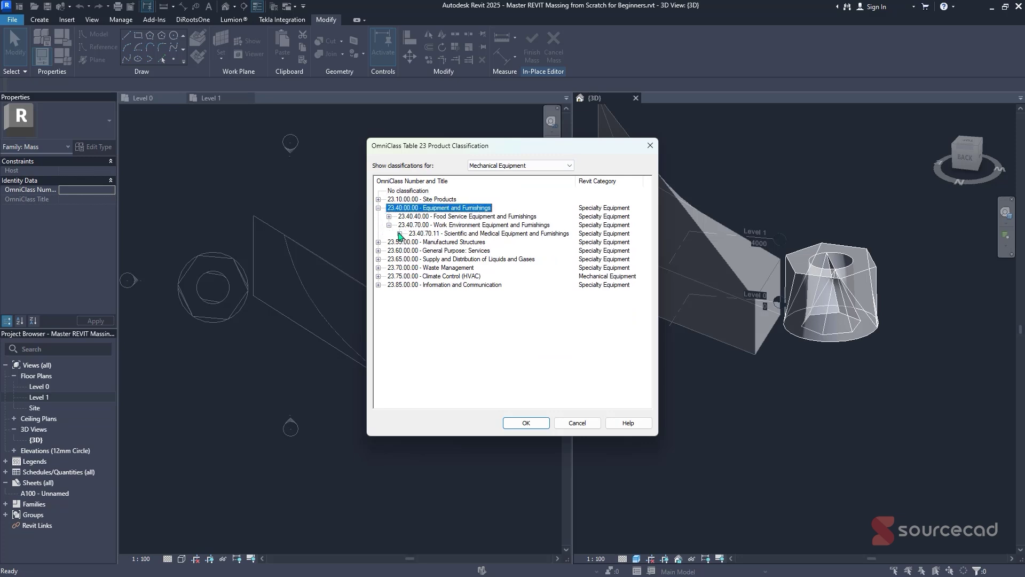
pyautogui.click(398, 234)
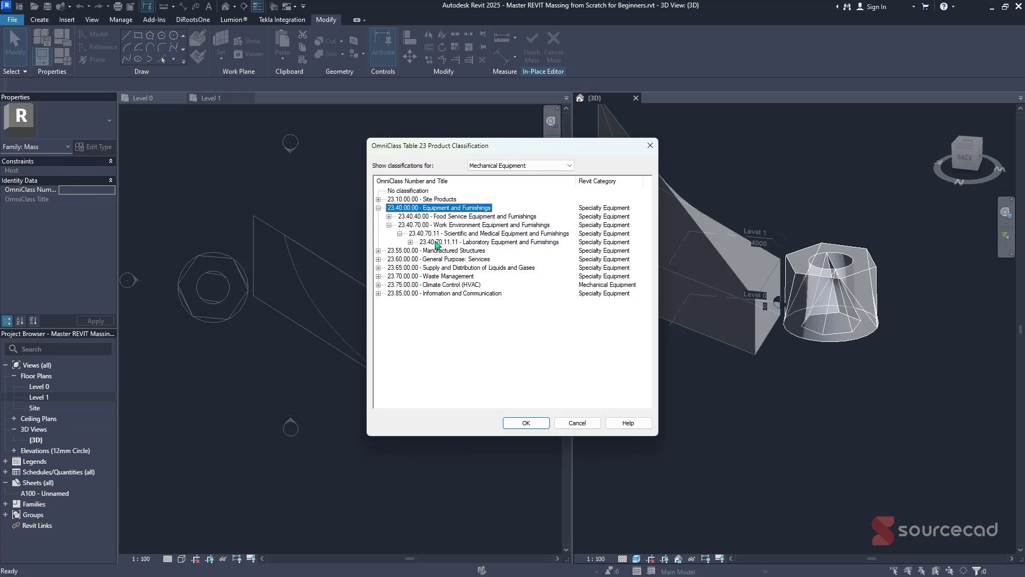
pyautogui.click(410, 242)
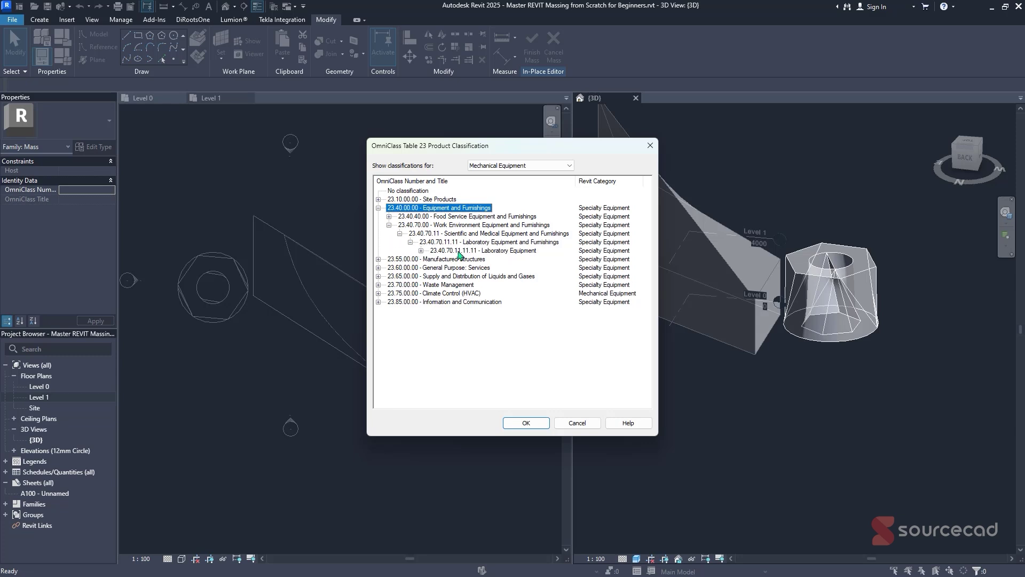
pyautogui.click(421, 250)
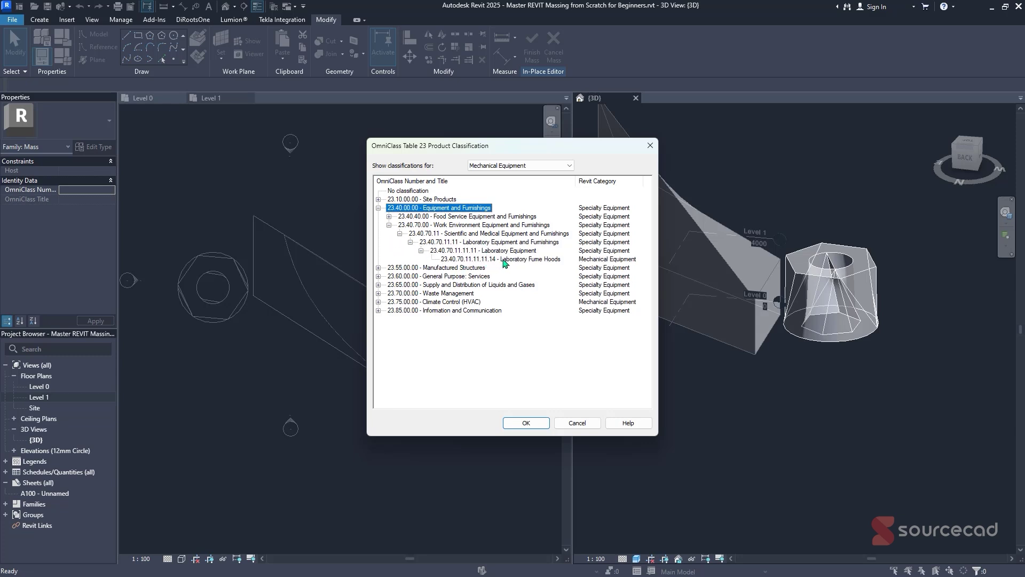
pyautogui.click(509, 260)
pyautogui.click(513, 252)
pyautogui.click(530, 424)
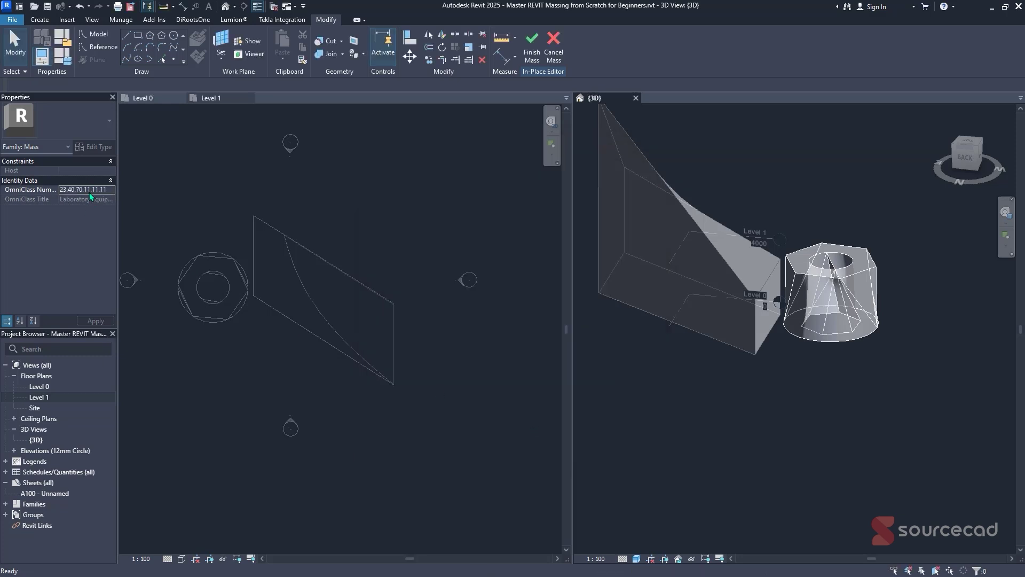
pyautogui.click(532, 62)
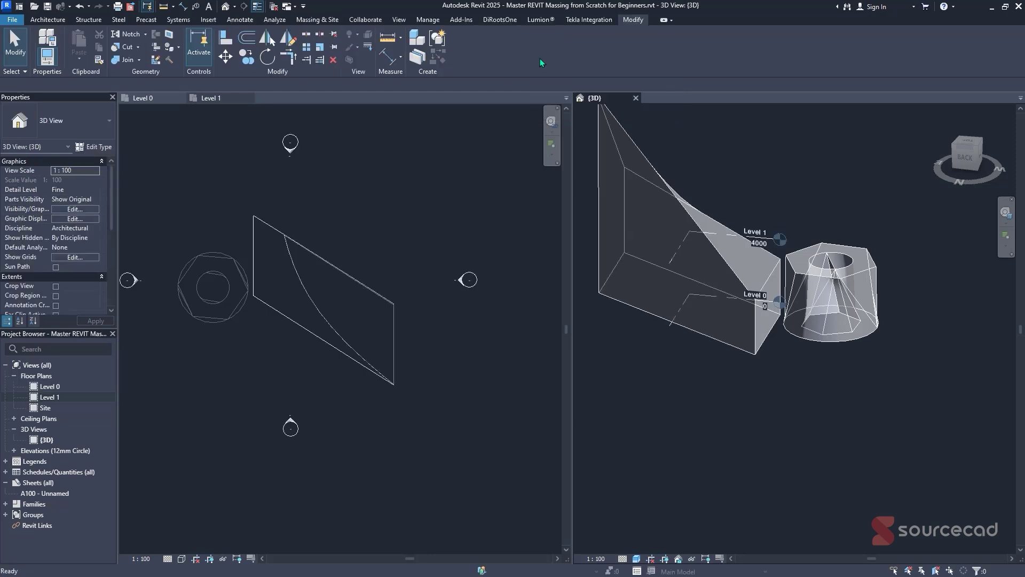
# Examine the levels available as mass floors for the hollow mass, without assigning any.
pyautogui.click(876, 257)
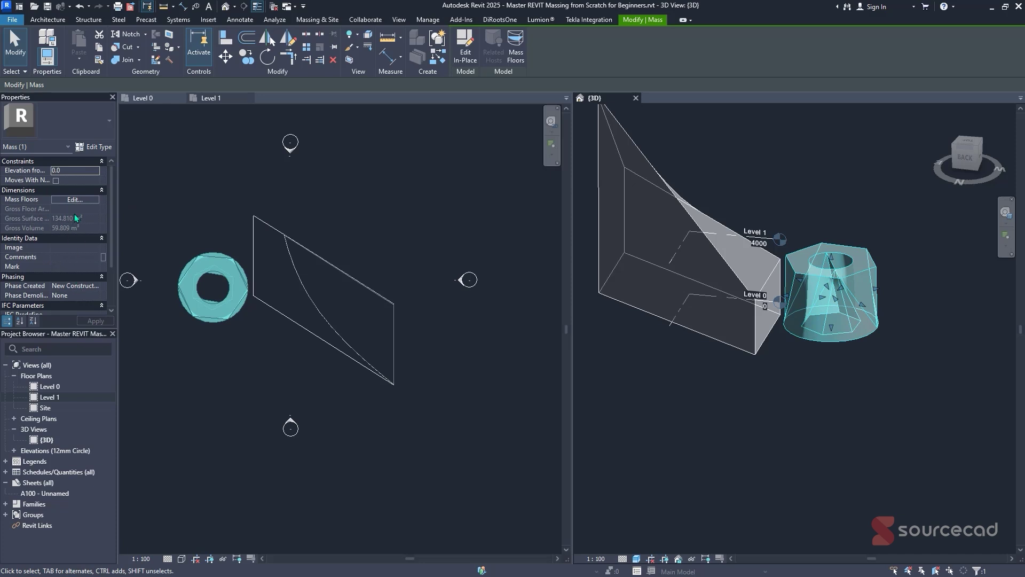
pyautogui.click(78, 201)
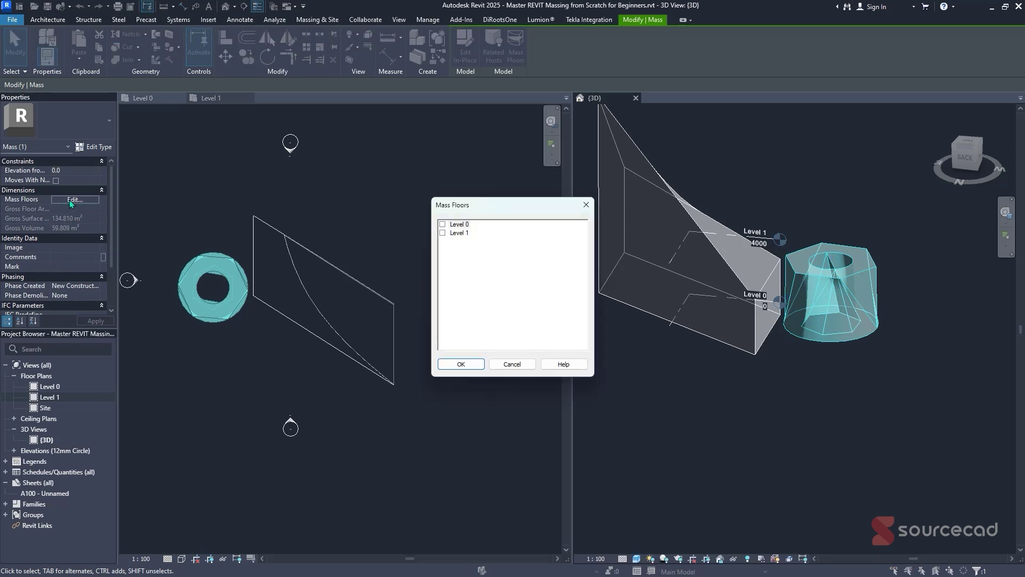
pyautogui.click(586, 204)
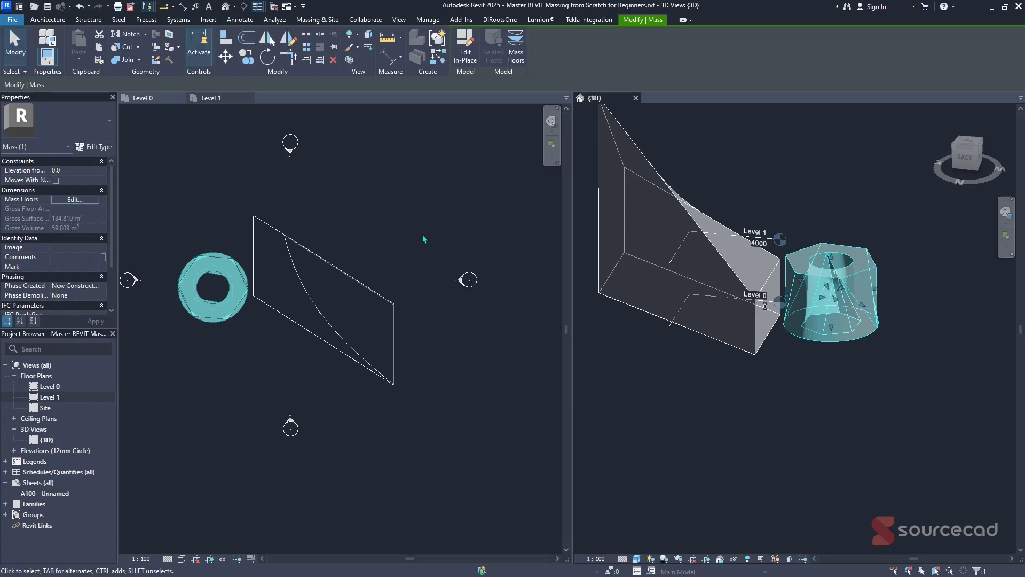
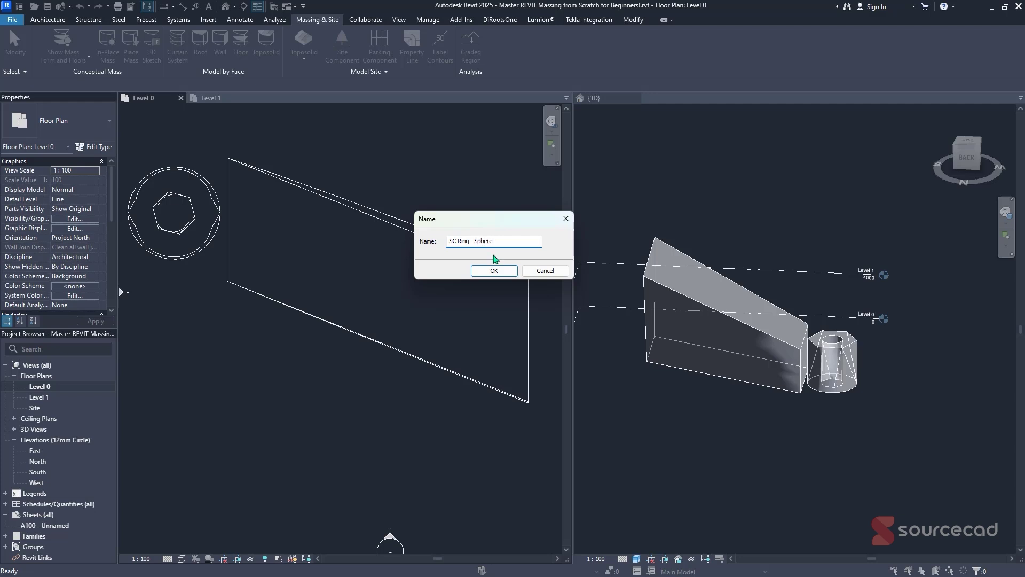
# Start a new in-place mass named "SC Ring - Sphere" in the Level 0 floor plan.
pyautogui.click(483, 271)
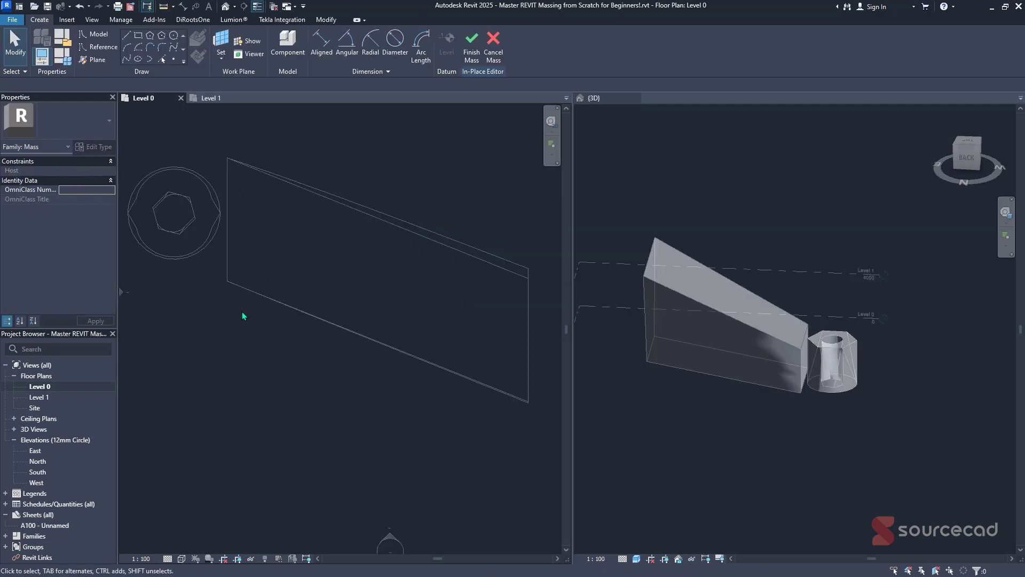
# Draw a horizontal reference plane below the sloped mass in the Level 0 plan.
pyautogui.click(96, 61)
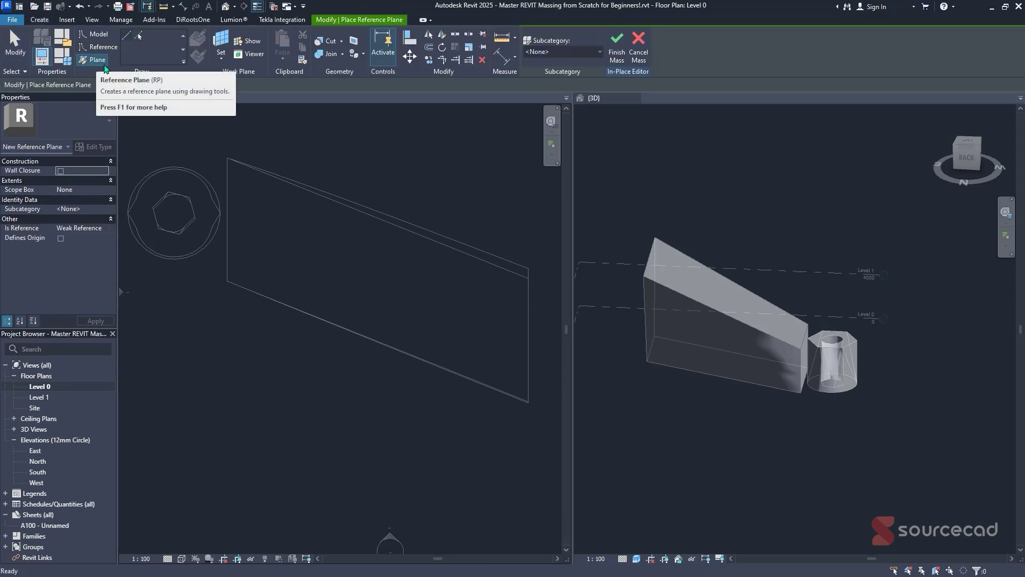
pyautogui.press('r')
pyautogui.press('p')
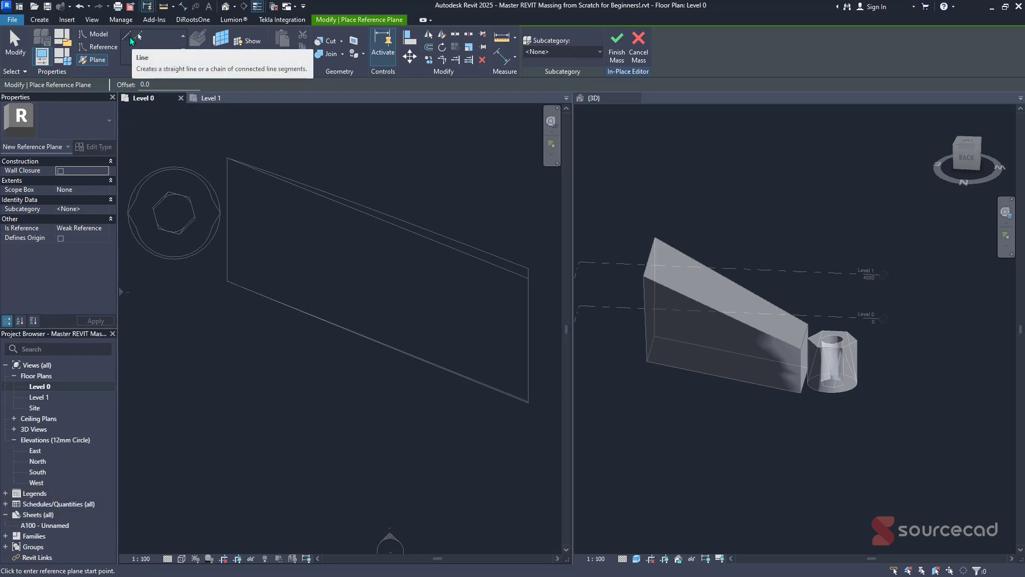
pyautogui.moveTo(303, 403); pyautogui.dragTo(281, 340, button='middle')
pyautogui.click(170, 360)
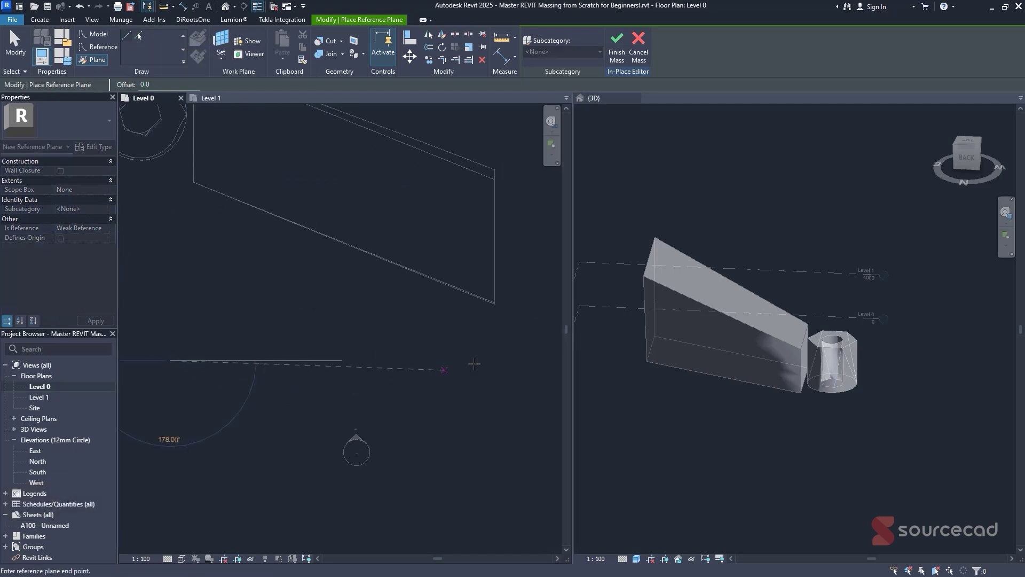
pyautogui.click(505, 360)
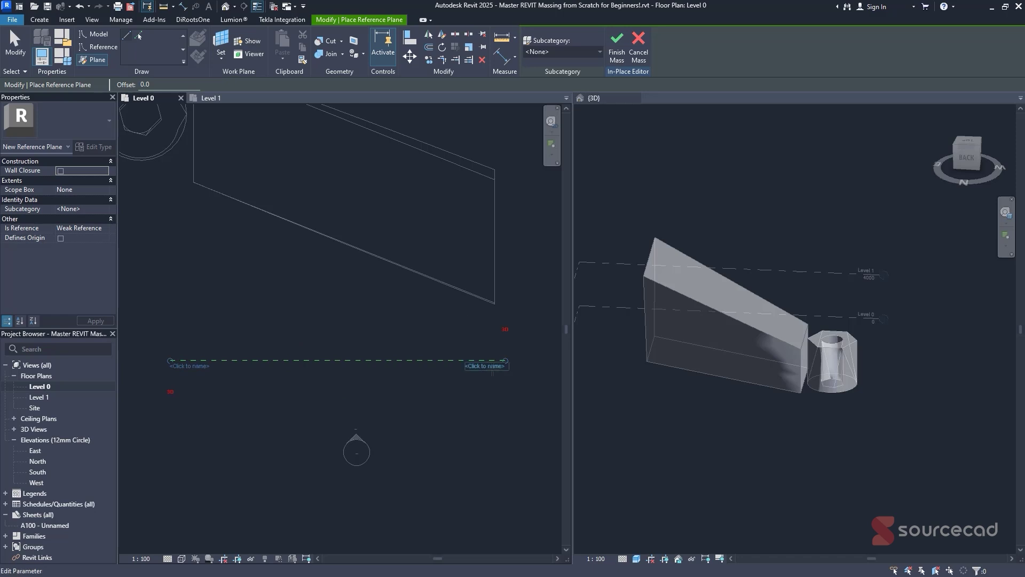
# Name the new reference plane "ring" and end the reference plane command.
pyautogui.click(485, 366)
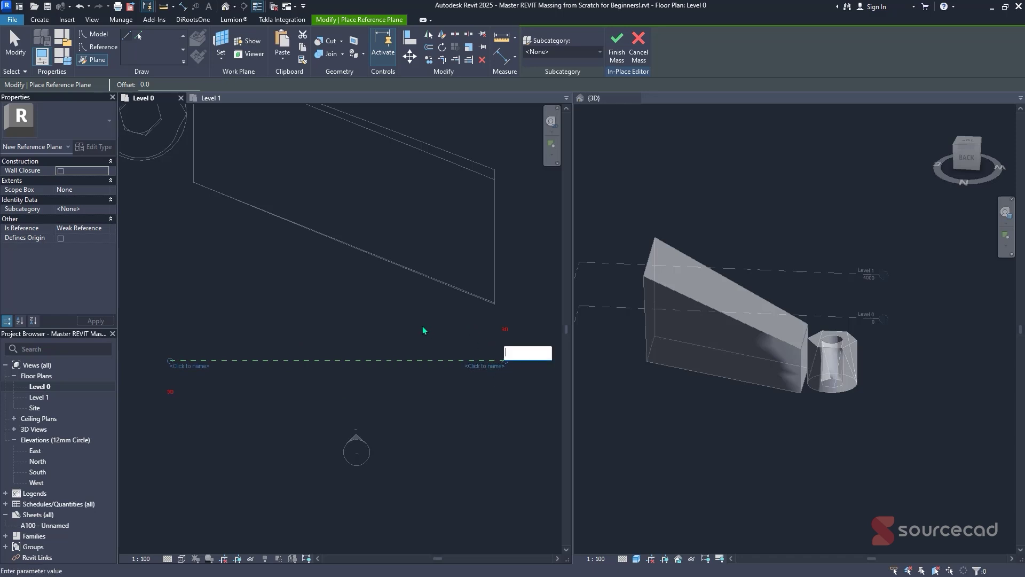
pyautogui.write('ring')
pyautogui.press('Return')
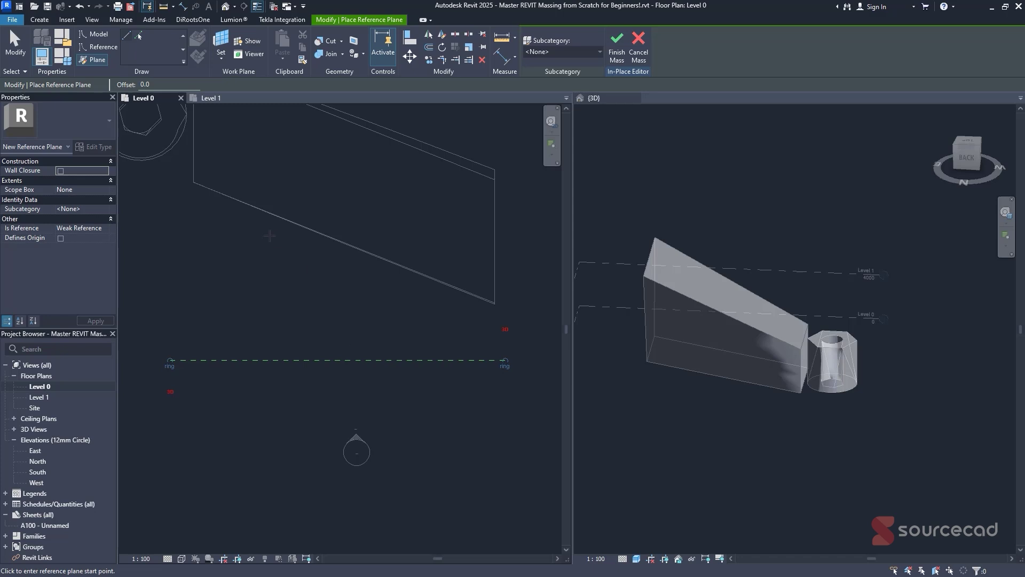
pyautogui.press('Escape')
pyautogui.press('Escape')
# Set the "ring" reference plane as the active work plane for the 3D view.
pyautogui.click(272, 360)
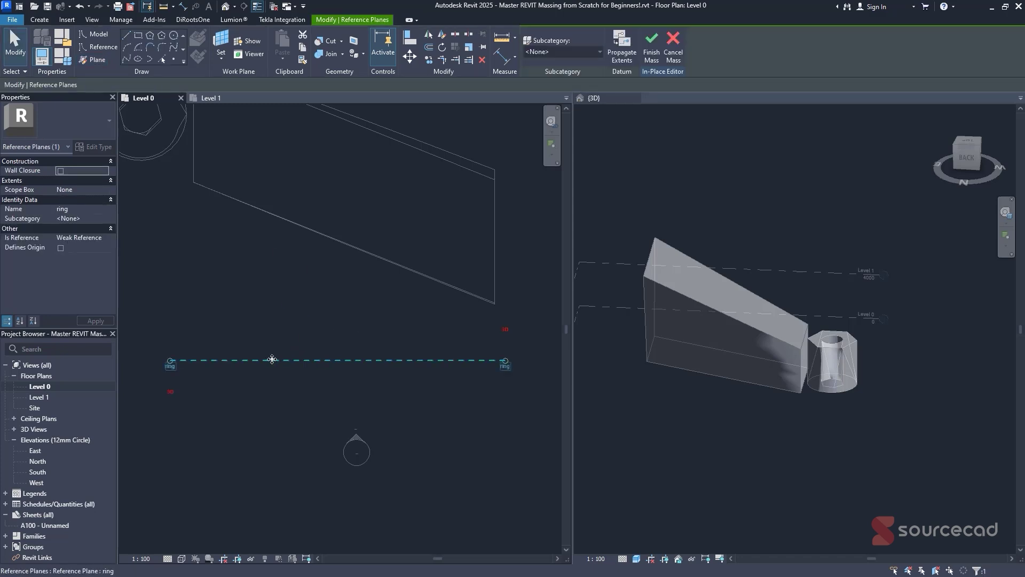
pyautogui.click(711, 413)
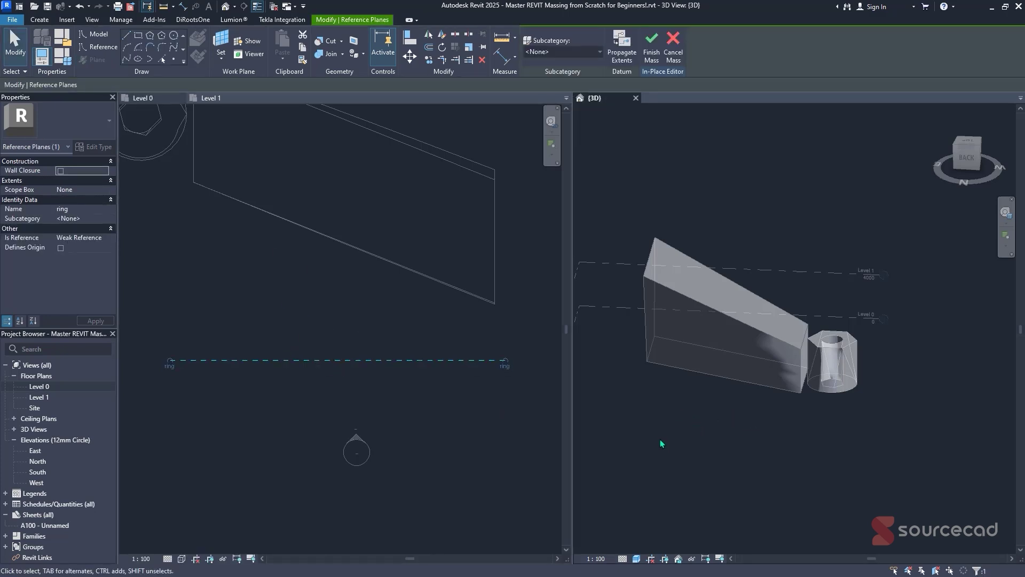
pyautogui.keyDown('shift'); pyautogui.moveTo(705, 434); pyautogui.dragTo(662, 387, button='middle'); pyautogui.keyUp('shift')
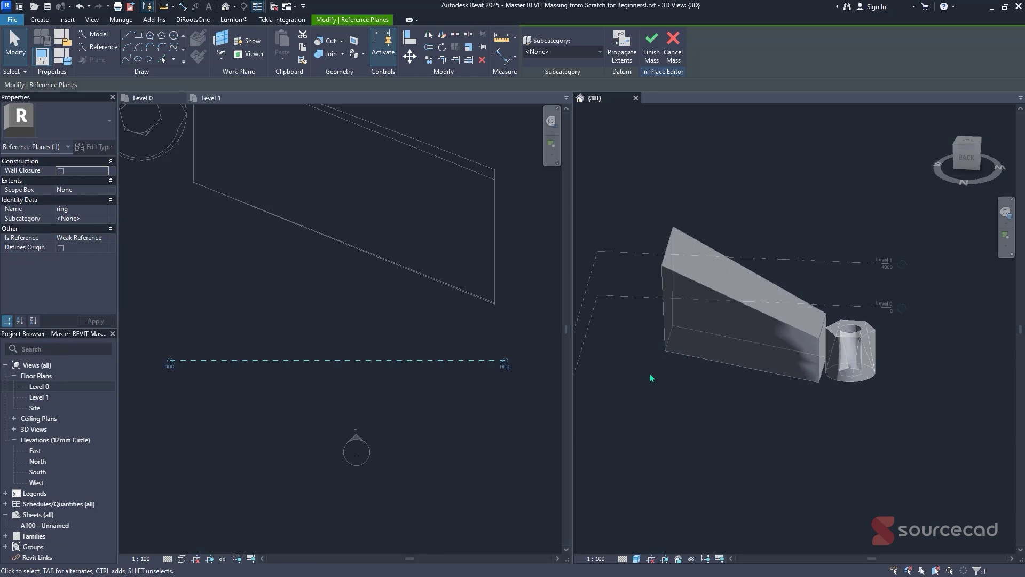
pyautogui.click(220, 58)
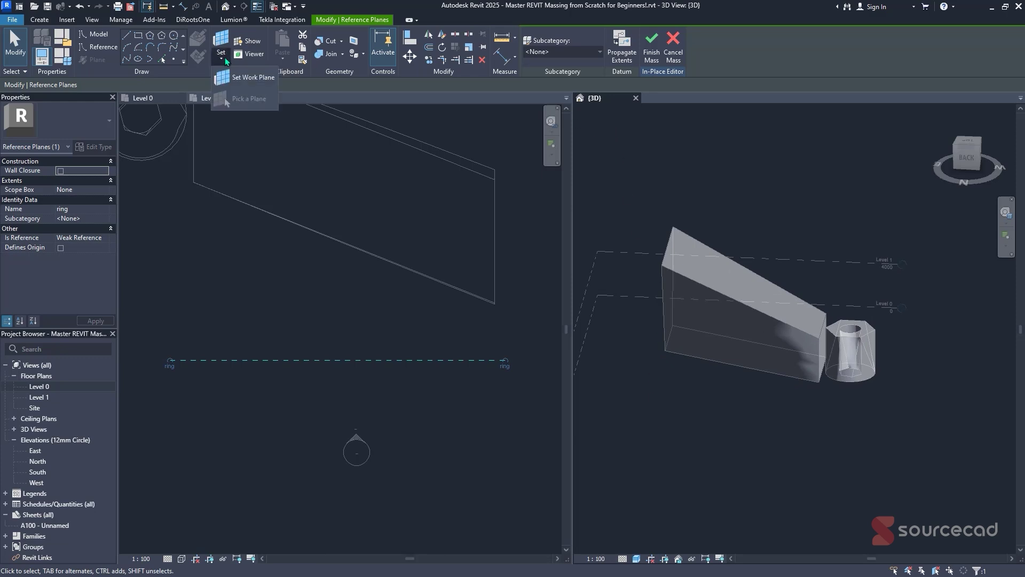
pyautogui.click(246, 80)
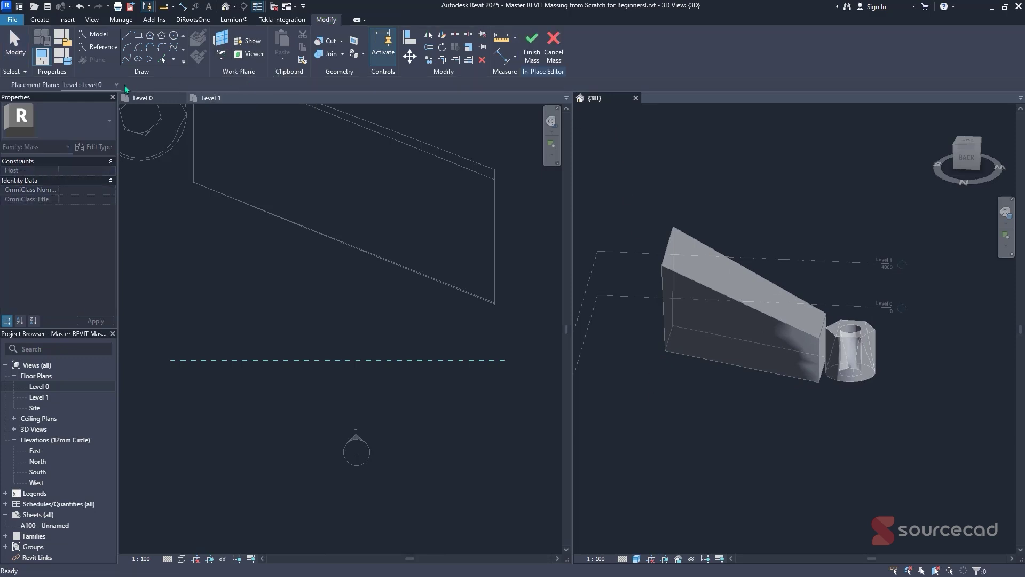
pyautogui.click(115, 85)
pyautogui.click(111, 112)
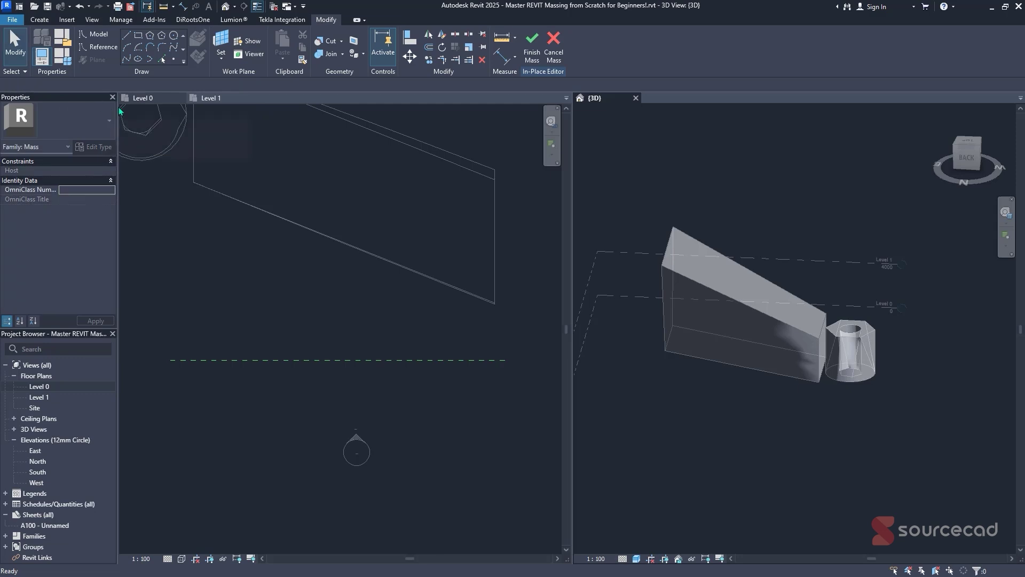
# Show the active work plane in the 3D view and orbit around to its front side.
pyautogui.moveTo(734, 377); pyautogui.dragTo(707, 367, button='middle')
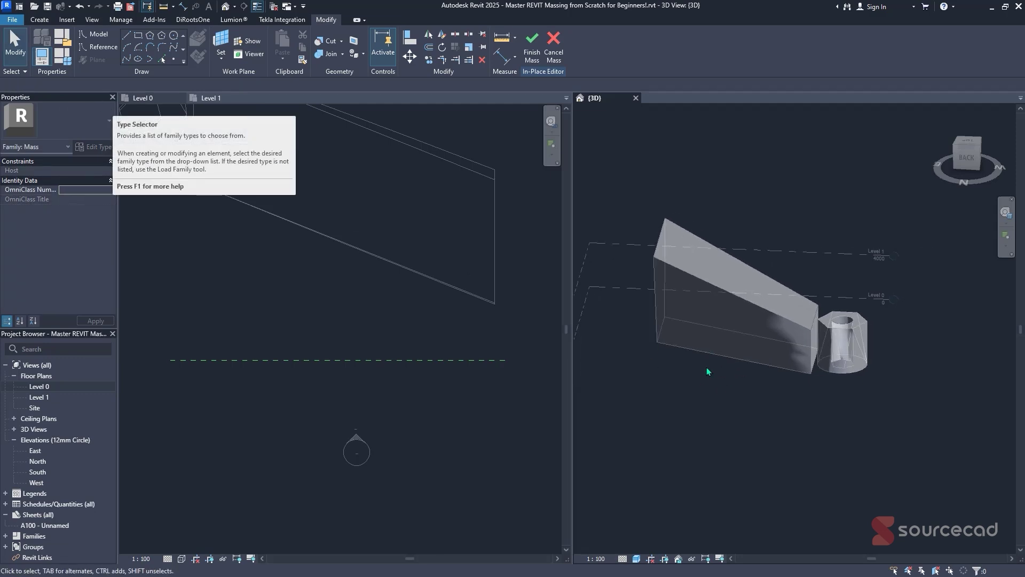
pyautogui.click(247, 42)
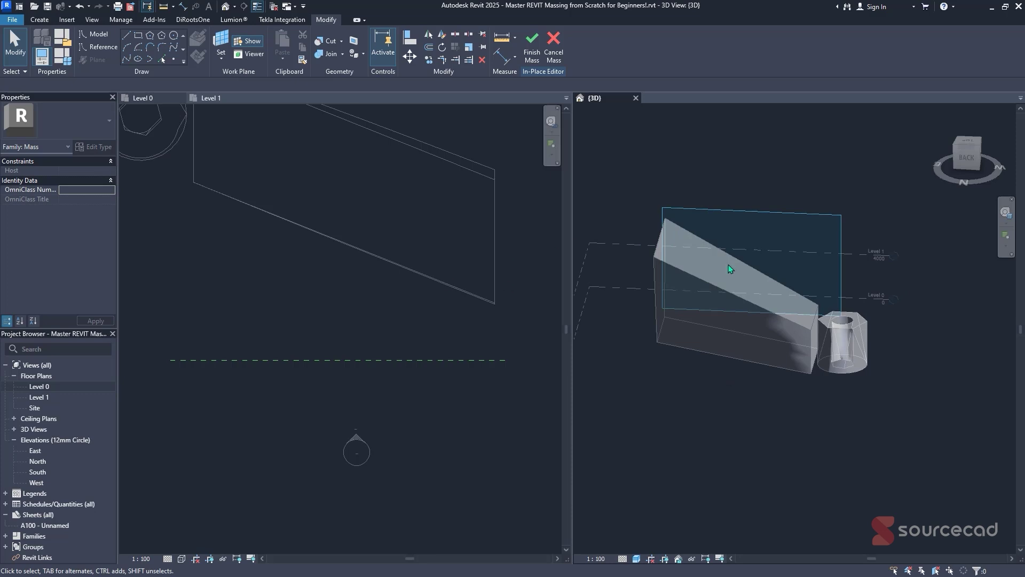
pyautogui.keyDown('shift'); pyautogui.moveTo(729, 268); pyautogui.dragTo(636, 300, button='middle'); pyautogui.keyUp('shift')
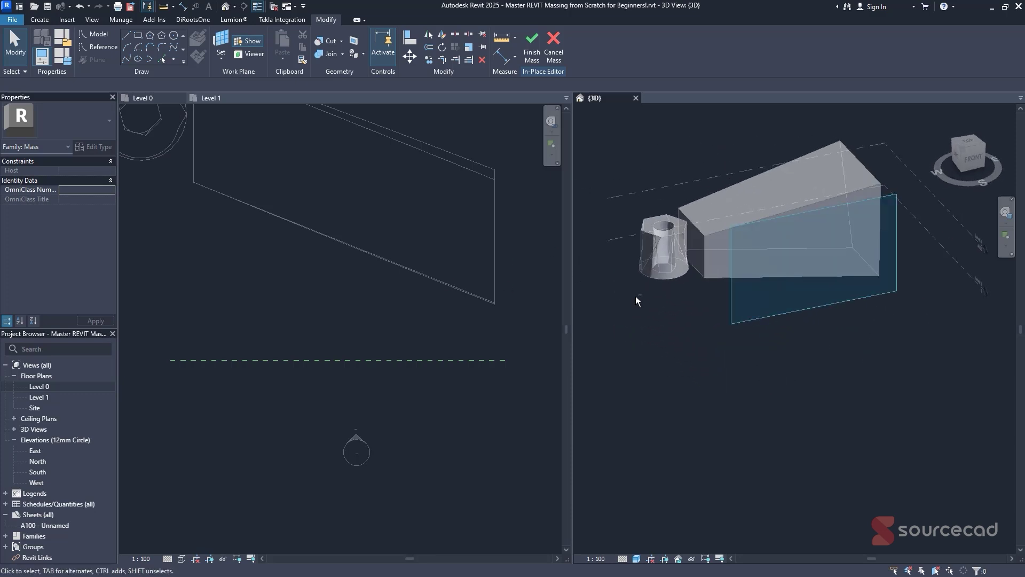
pyautogui.moveTo(800, 313); pyautogui.dragTo(736, 370, button='middle')
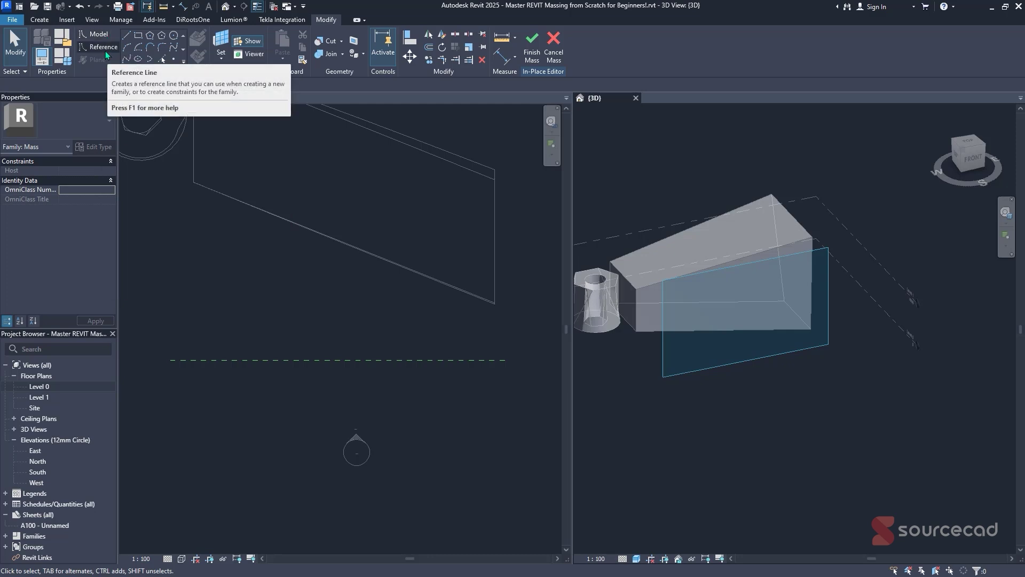
# Draw a vertical reference line across the middle of the displayed work plane as the revolve axis.
pyautogui.click(105, 50)
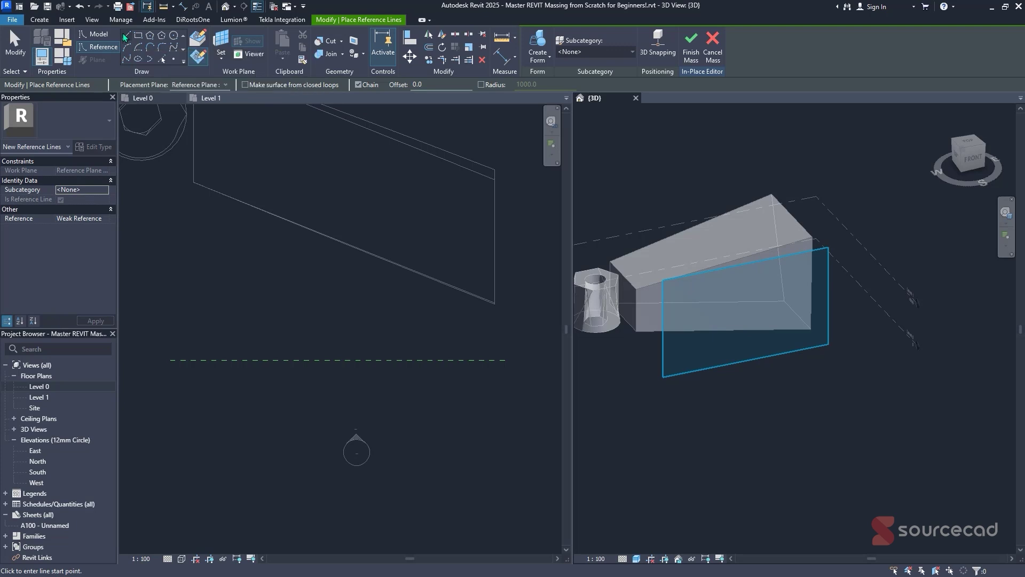
pyautogui.click(742, 263)
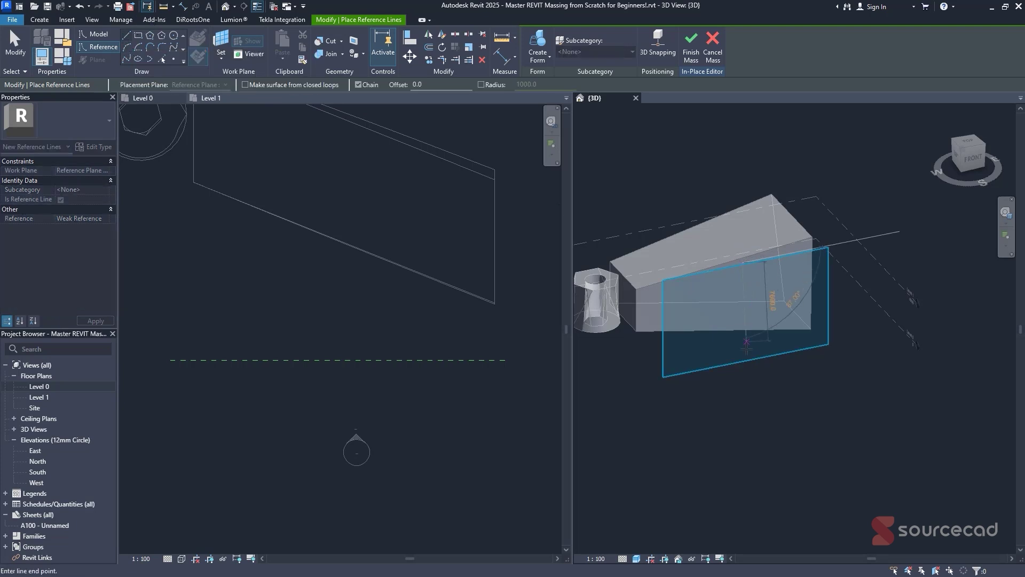
pyautogui.click(743, 375)
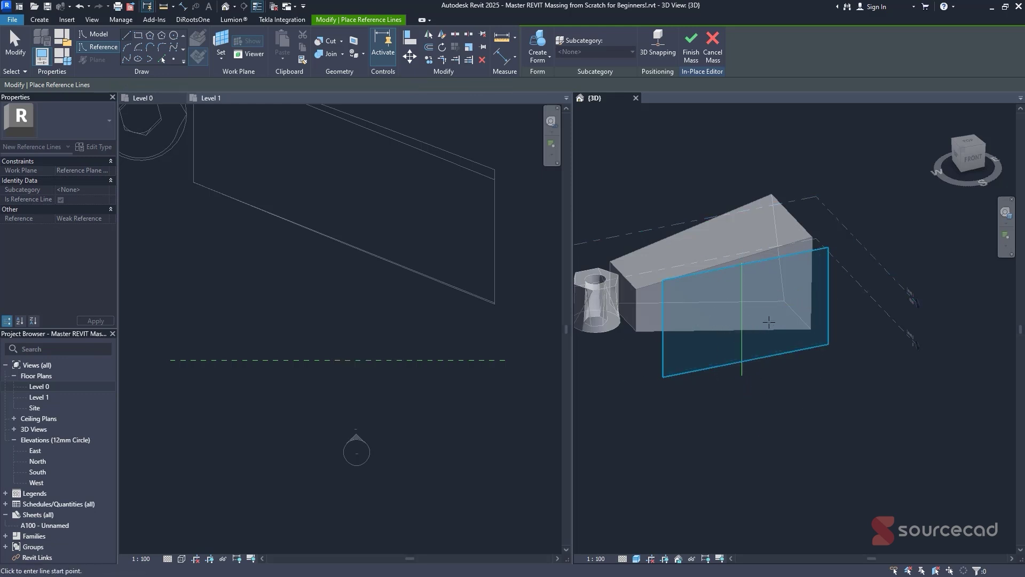
pyautogui.press('Escape')
pyautogui.keyDown('shift'); pyautogui.moveTo(789, 339); pyautogui.dragTo(755, 304, button='middle'); pyautogui.keyUp('shift')
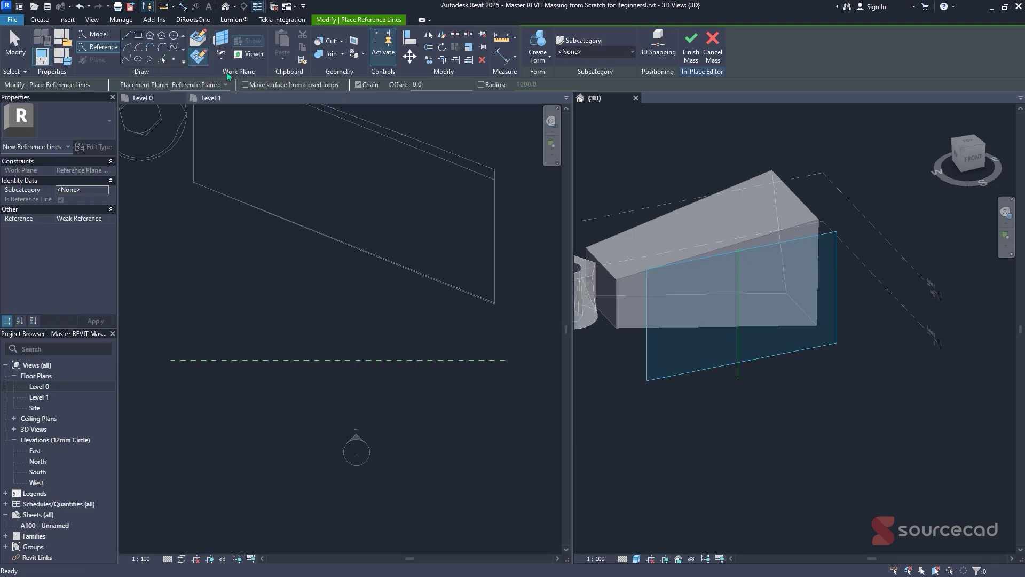
# Draw a short vertical reference line on top of the axis line, around its middle.
pyautogui.scroll(1, 759, 294)
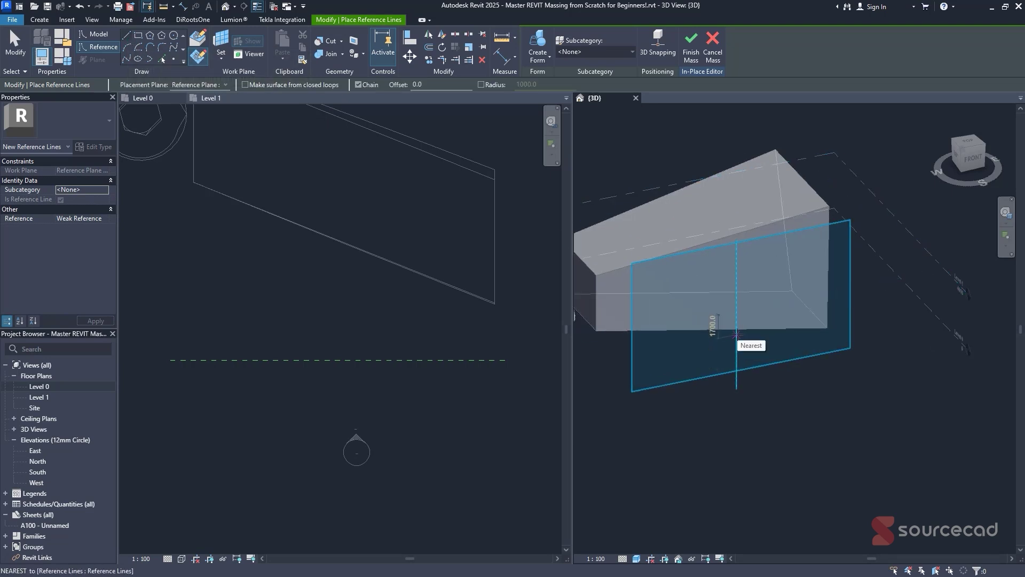
pyautogui.click(737, 334)
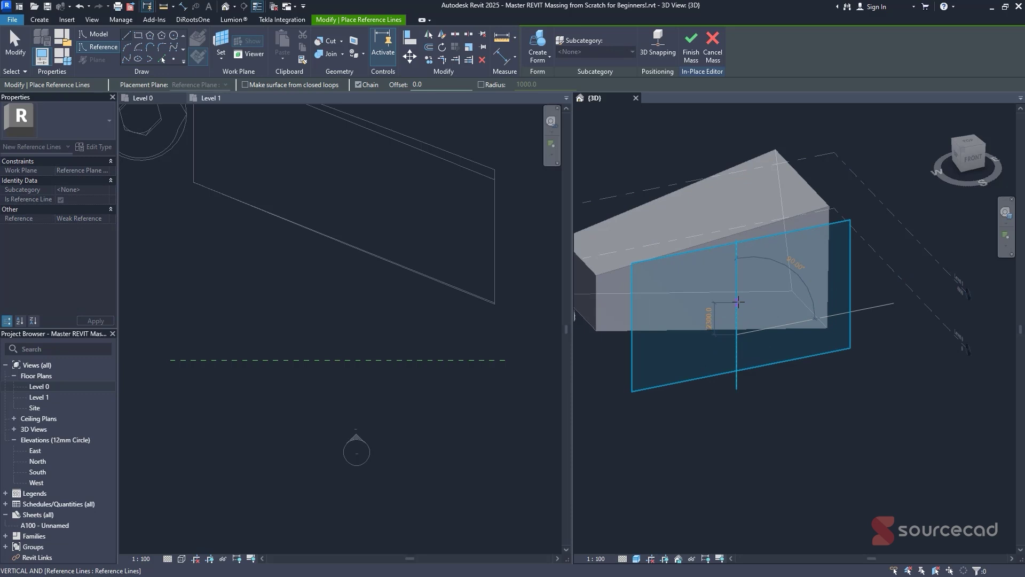
pyautogui.click(738, 301)
pyautogui.press('Escape')
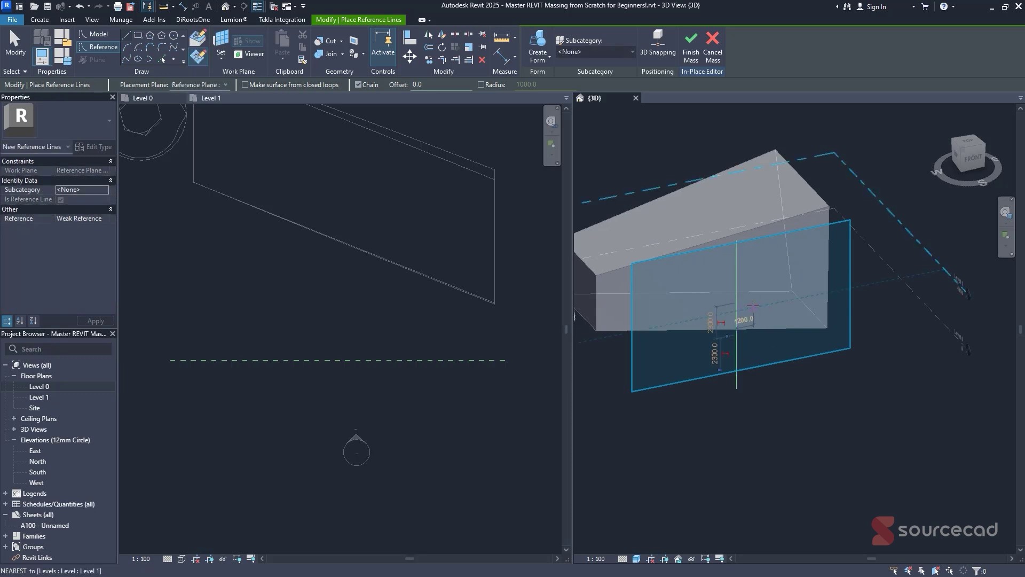
# Close the short line into a half-circle profile with a start-end-radius reference arc, and leave the reference line command.
pyautogui.click(128, 48)
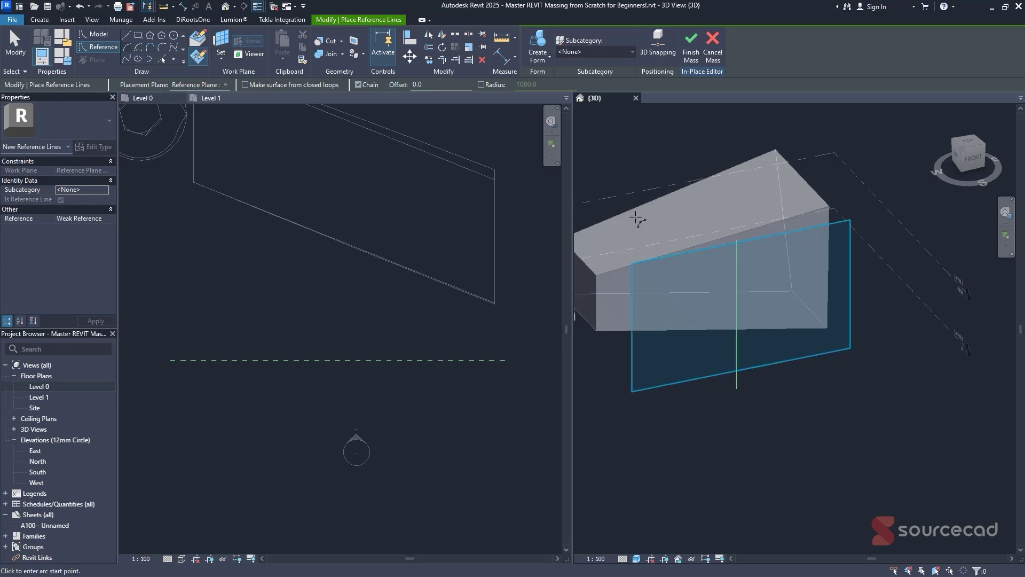
pyautogui.click(737, 305)
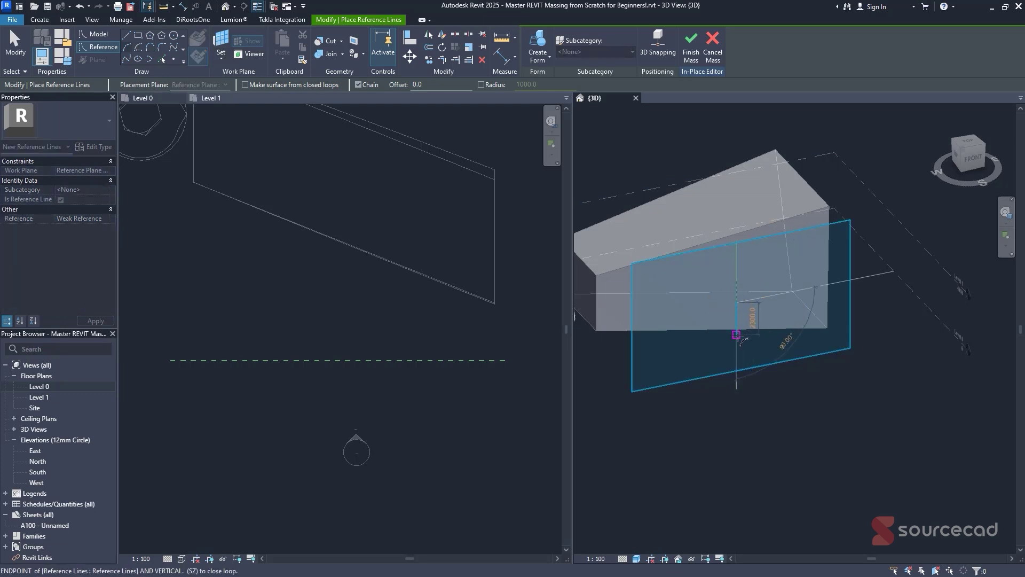
pyautogui.click(737, 335)
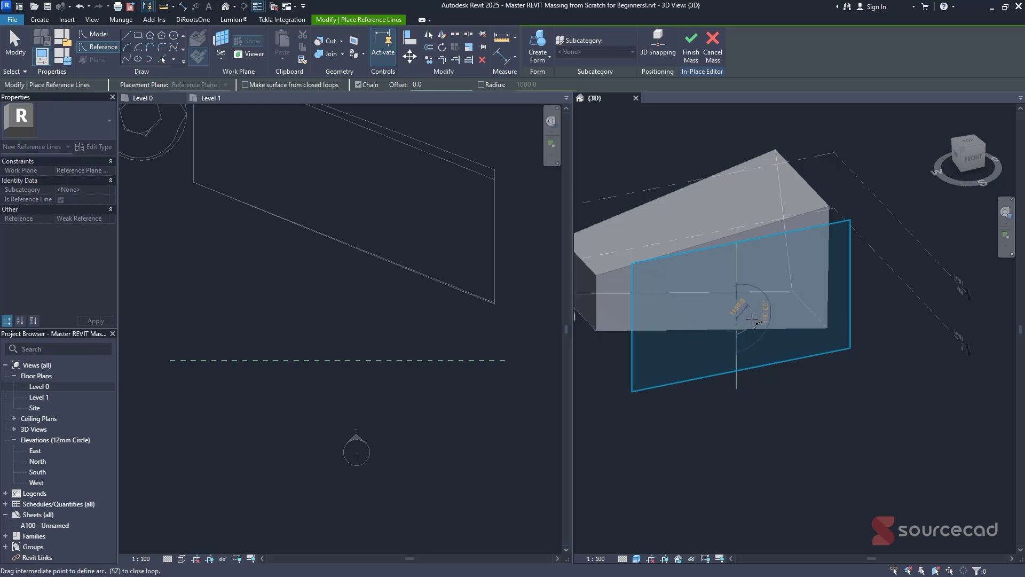
pyautogui.click(751, 320)
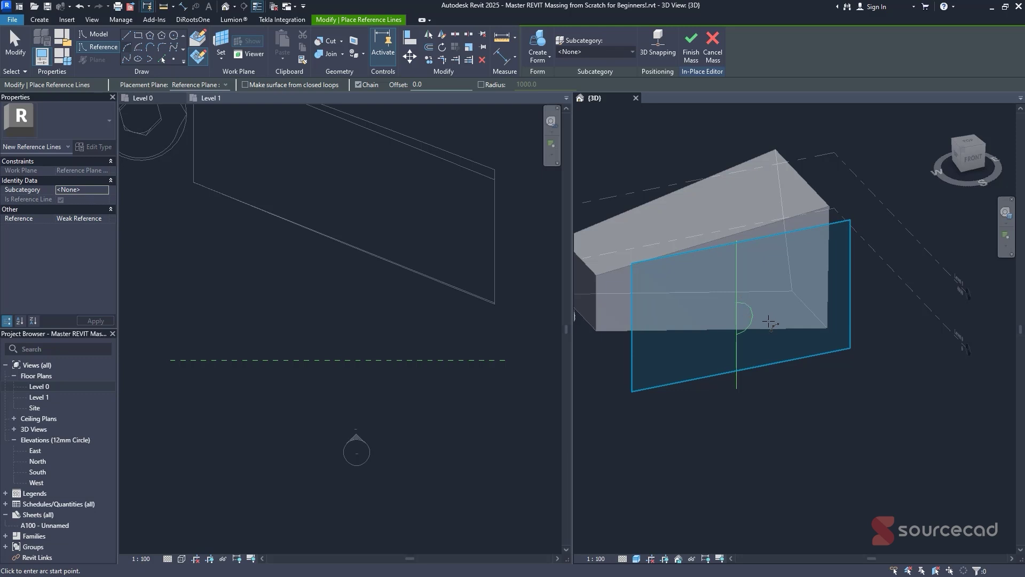
pyautogui.press('Escape')
pyautogui.press('Escape')
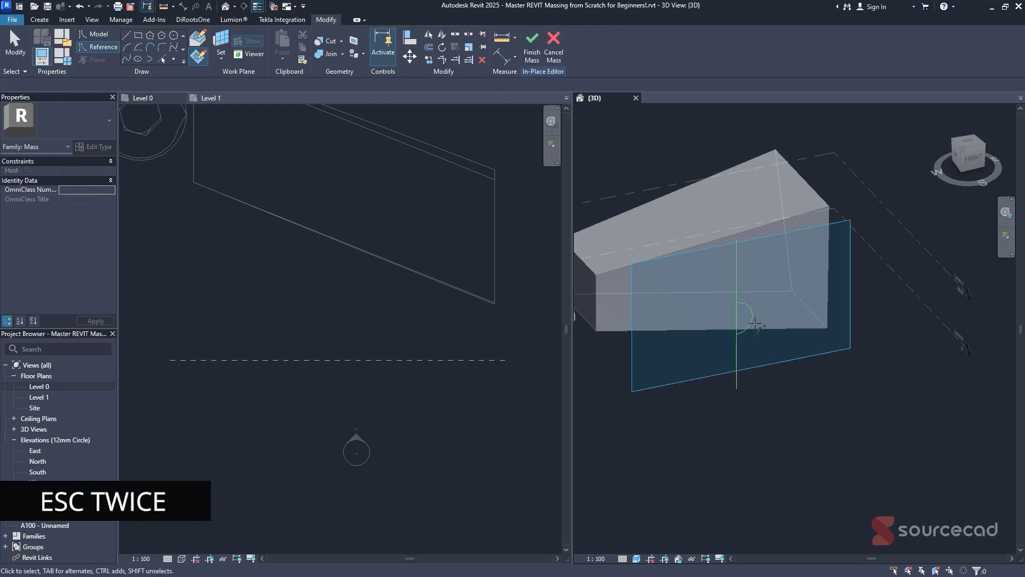
# Create a solid sphere form from the half-circle profile chain and the long vertical axis line.
pyautogui.click(752, 318)
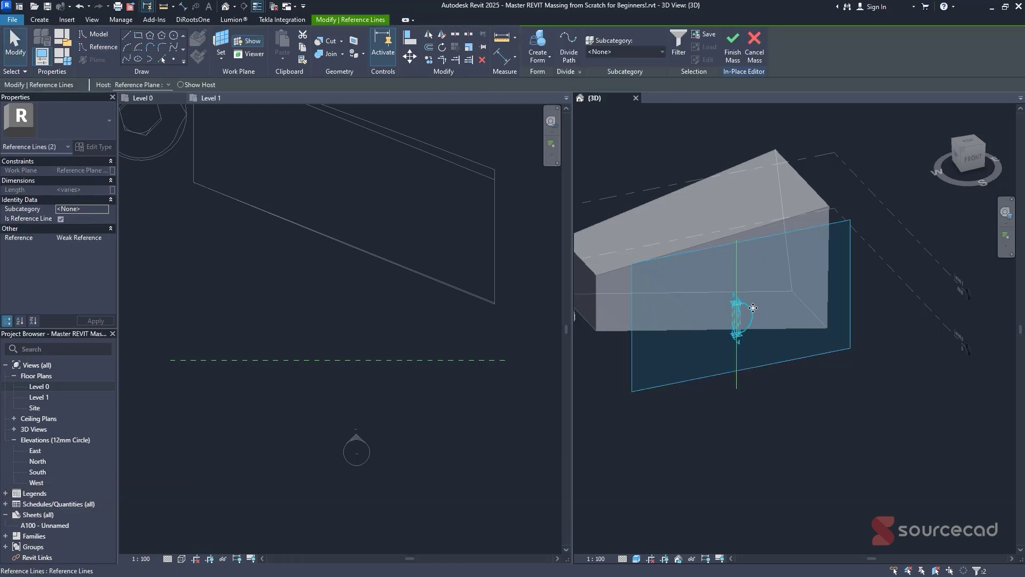
pyautogui.scroll(5, 748, 315)
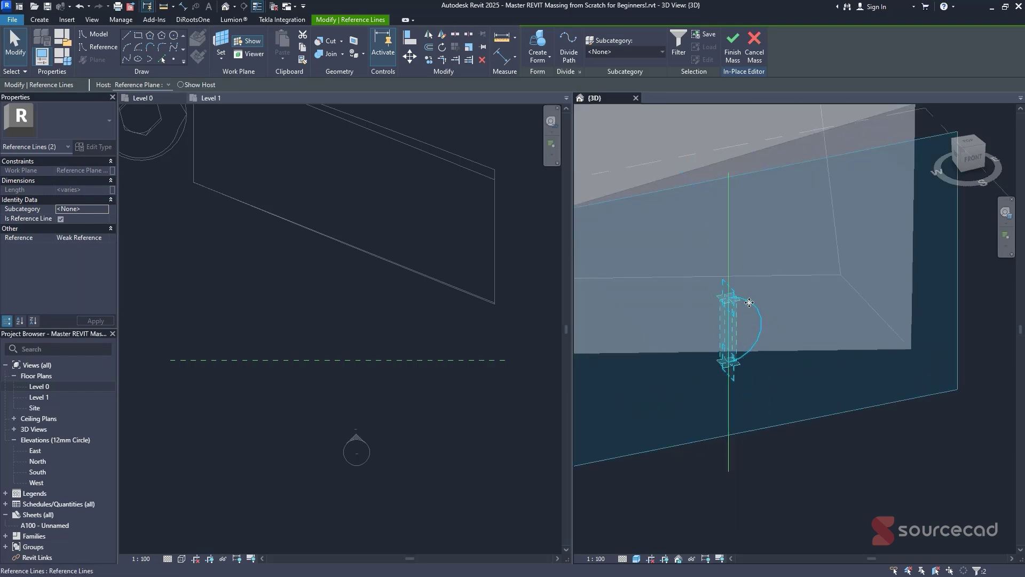
pyautogui.keyDown('ctrl'); pyautogui.click(729, 239); pyautogui.keyUp('ctrl')
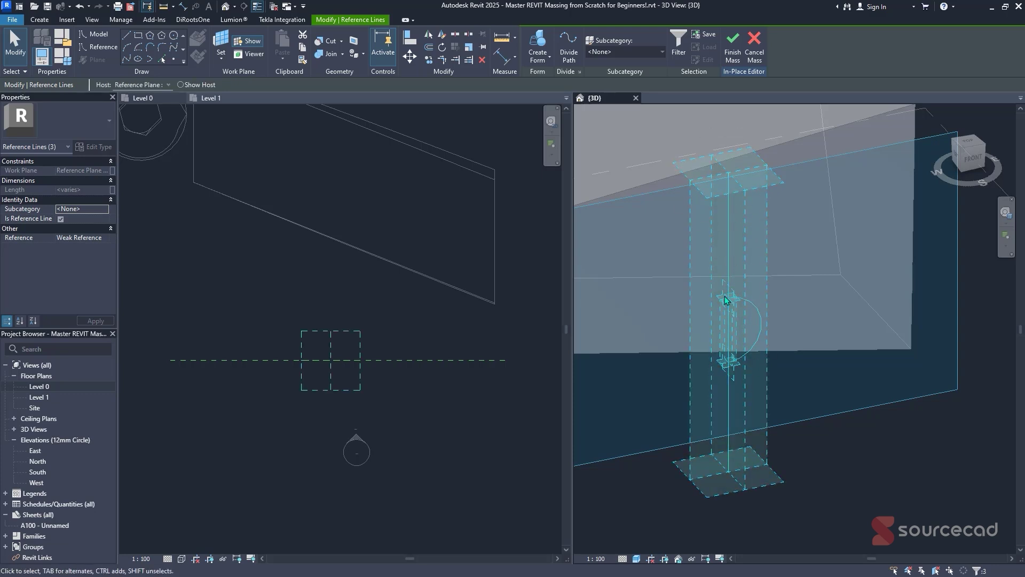
pyautogui.click(542, 59)
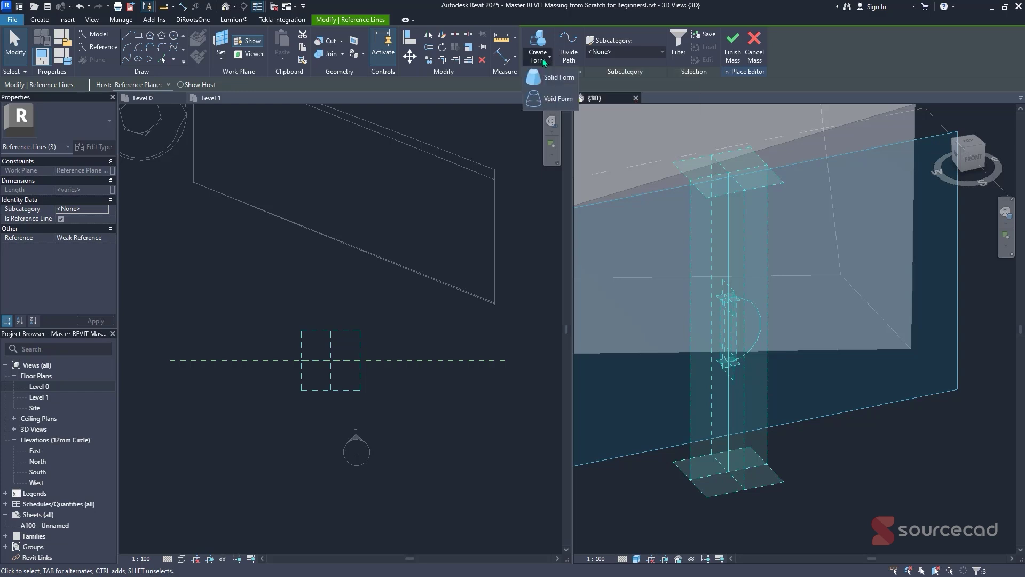
pyautogui.click(555, 78)
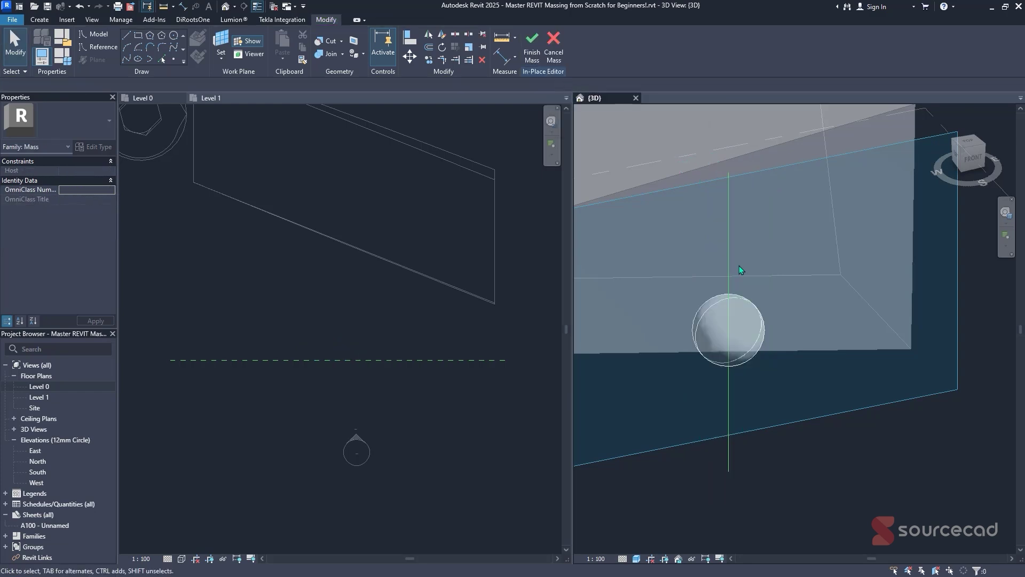
pyautogui.scroll(-5, 768, 325)
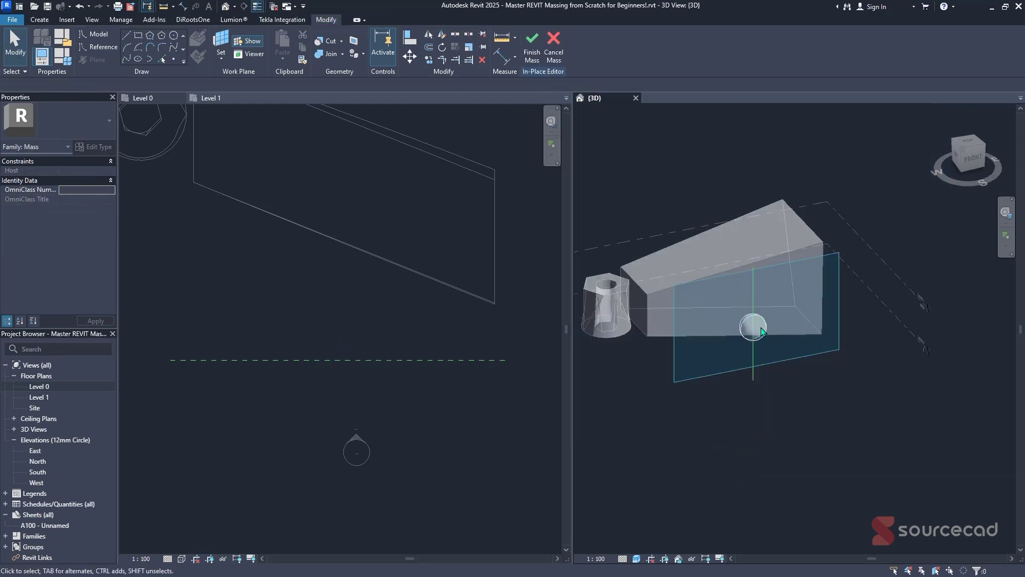
pyautogui.scroll(2, 764, 325)
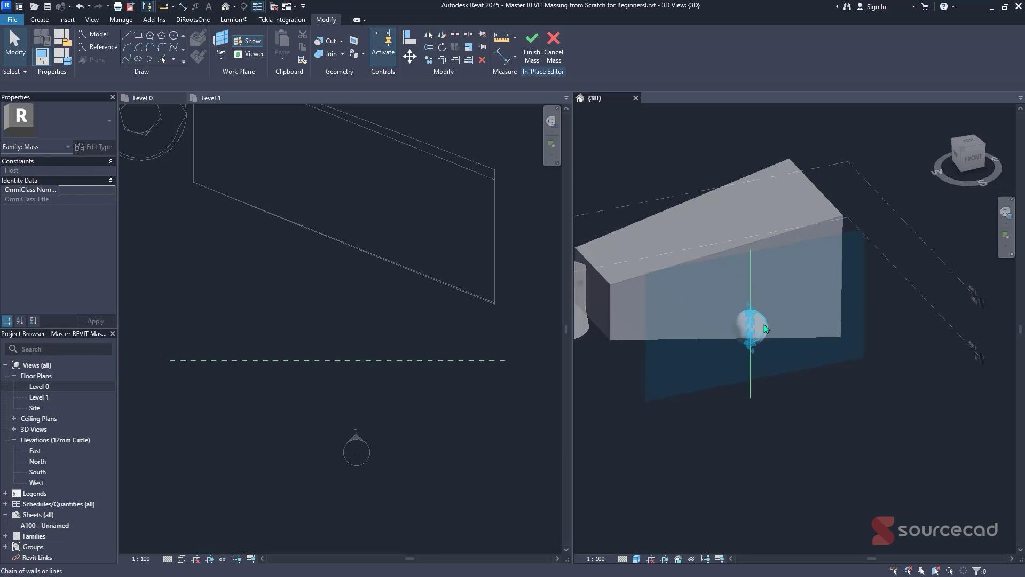
# Undo the creation of the revolved sphere form so only its half-circle profile and axis line remain.
pyautogui.click(764, 325)
pyautogui.scroll(4, 764, 324)
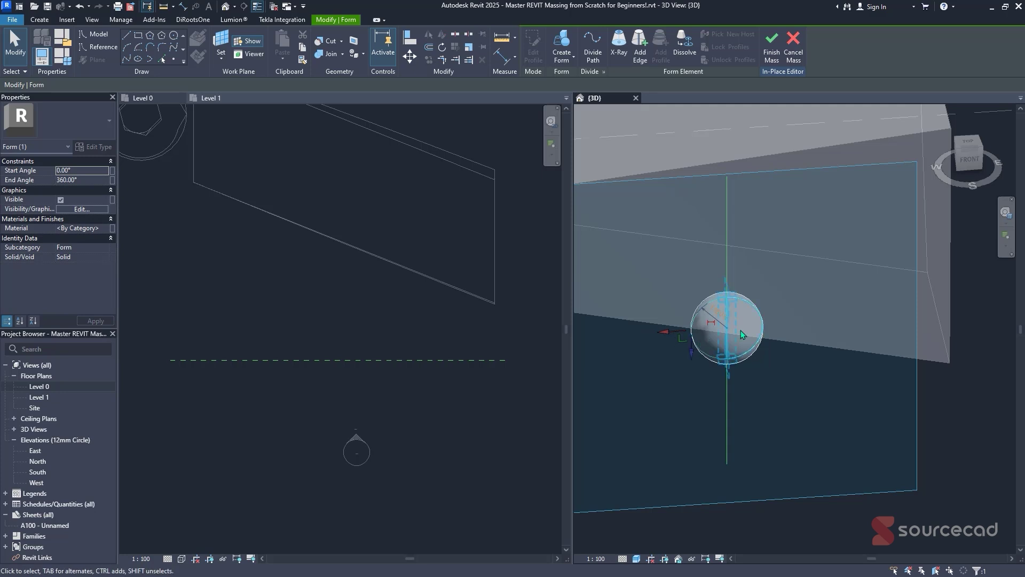
pyautogui.press('Escape')
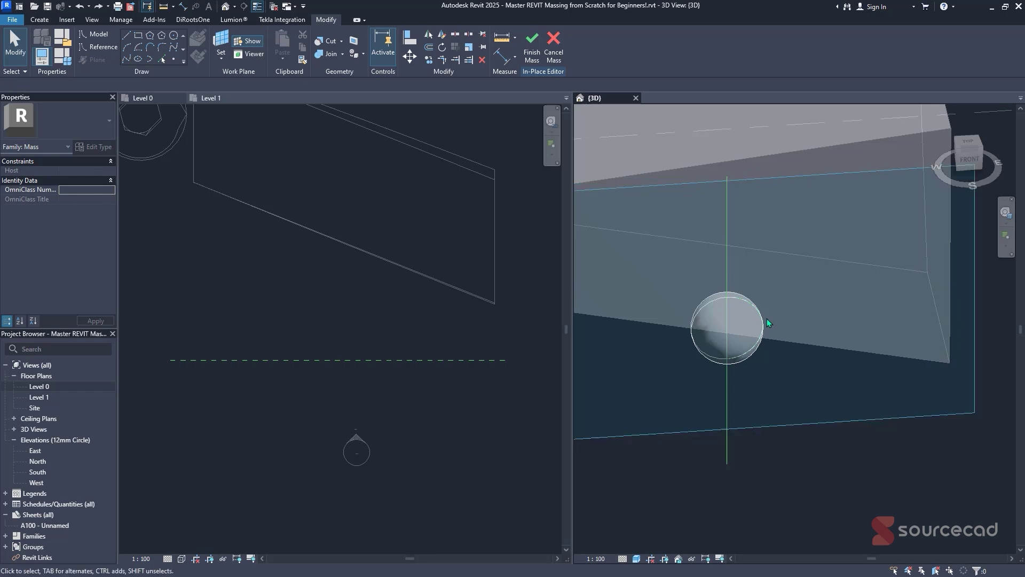
pyautogui.hotkey('ctrl', 'z')
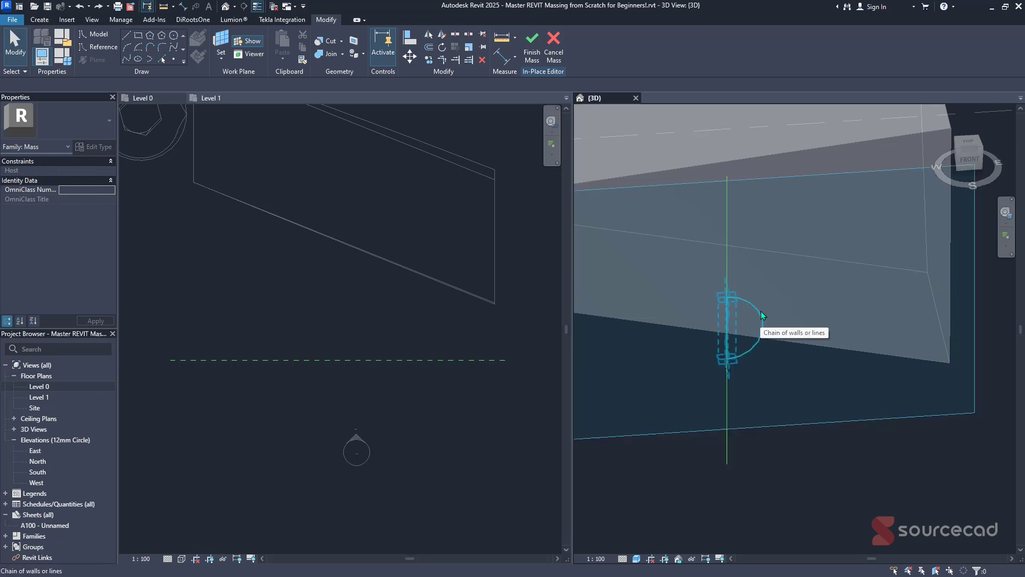
# Convert the half-circle profile chain from reference lines to model lines by turning off Is Reference Line.
pyautogui.click(760, 311)
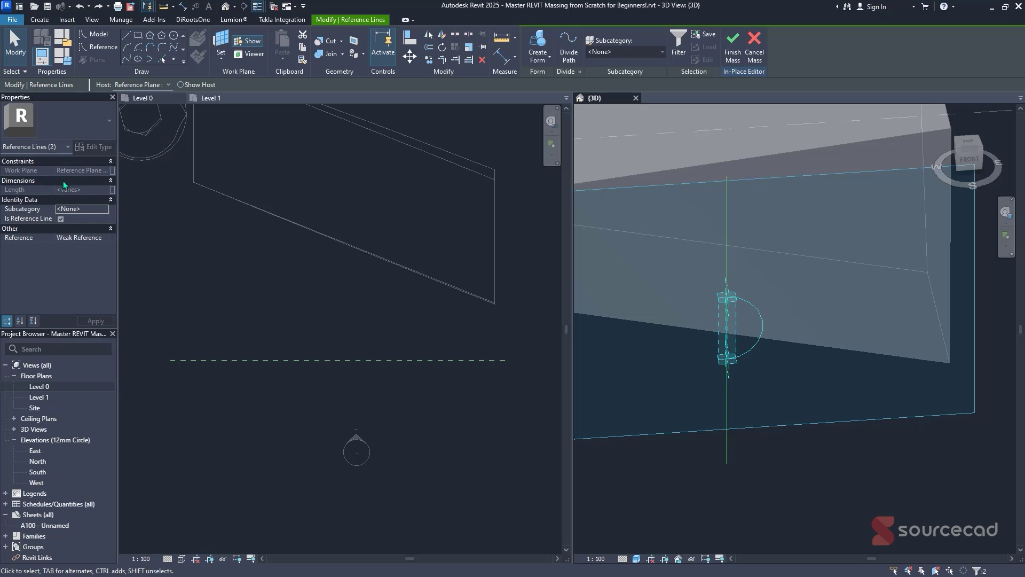
pyautogui.click(61, 218)
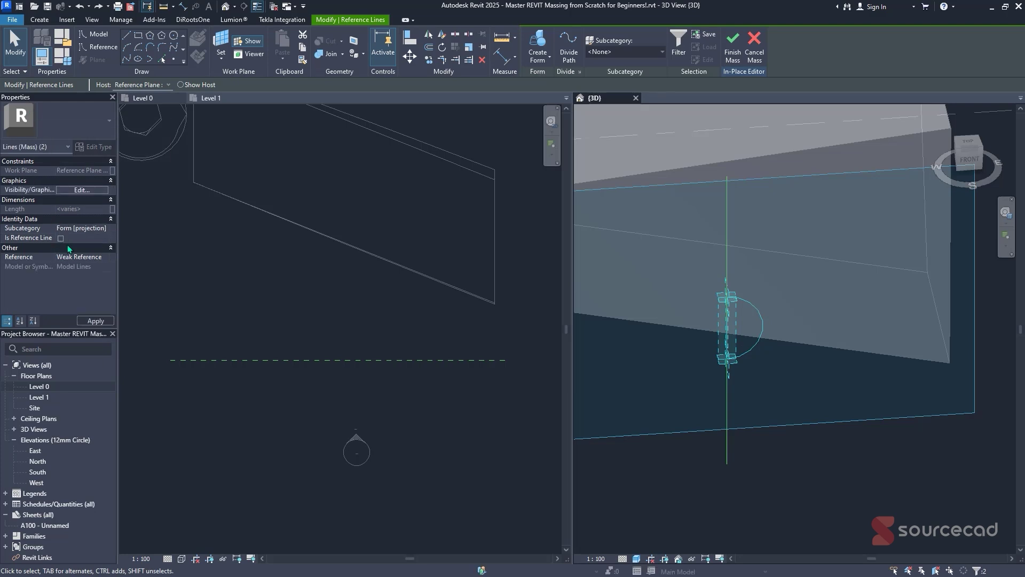
pyautogui.press('Escape')
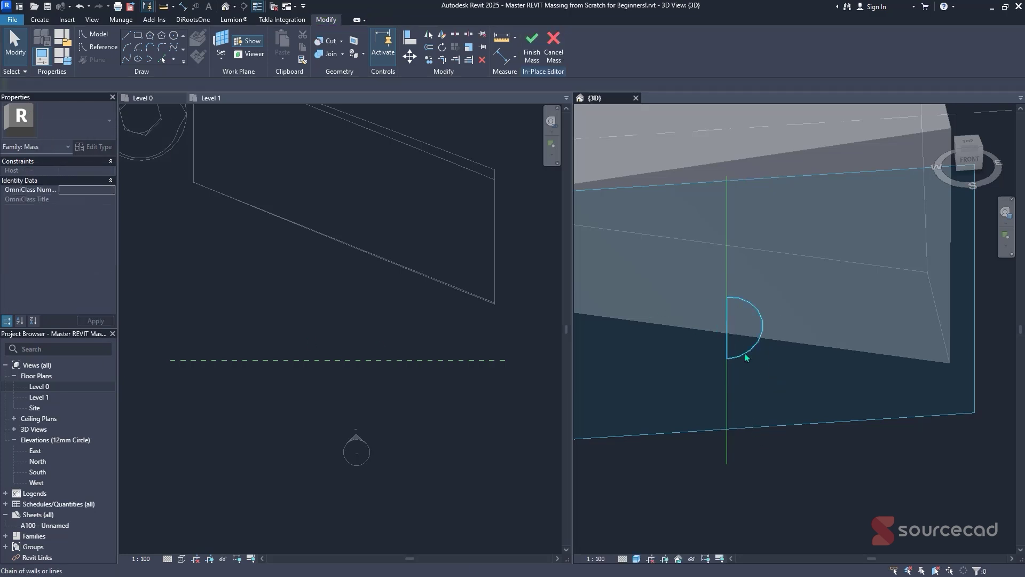
# Create a solid form by revolving the half-circle model line chain around the long vertical reference line.
pyautogui.scroll(1, 741, 310)
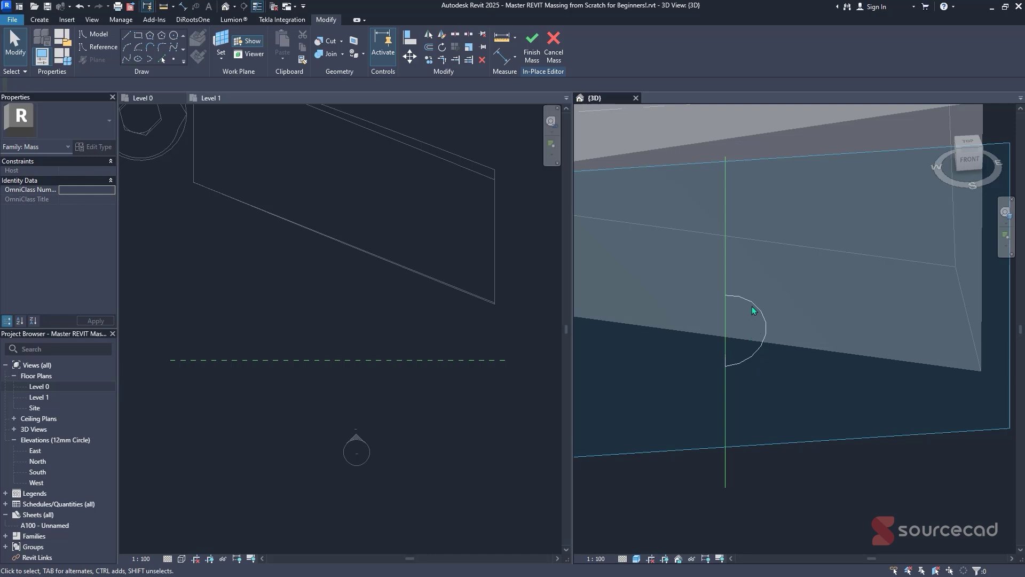
pyautogui.press('Tab')
pyautogui.click(754, 305)
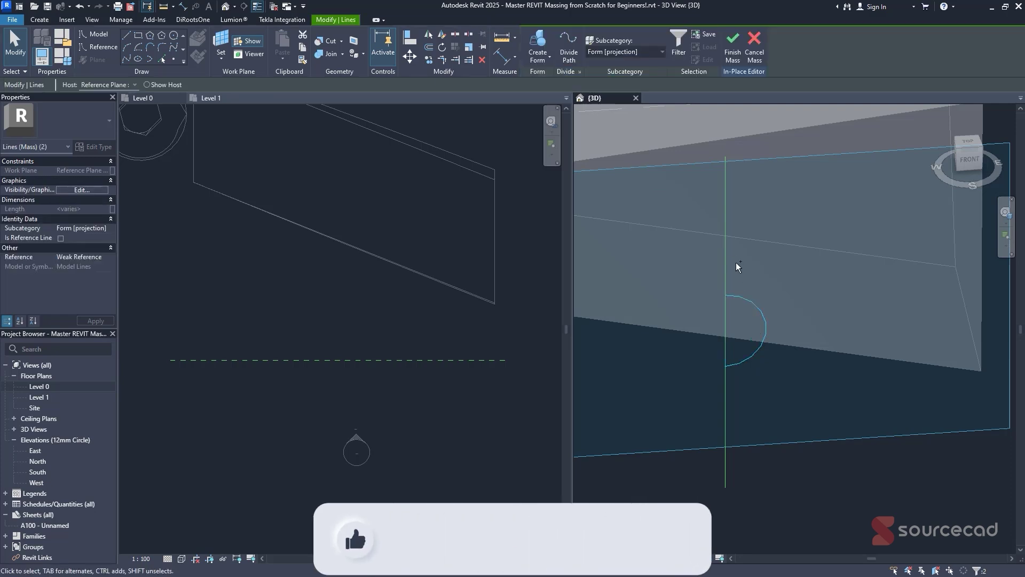
pyautogui.keyDown('ctrl'); pyautogui.click(719, 160); pyautogui.keyUp('ctrl')
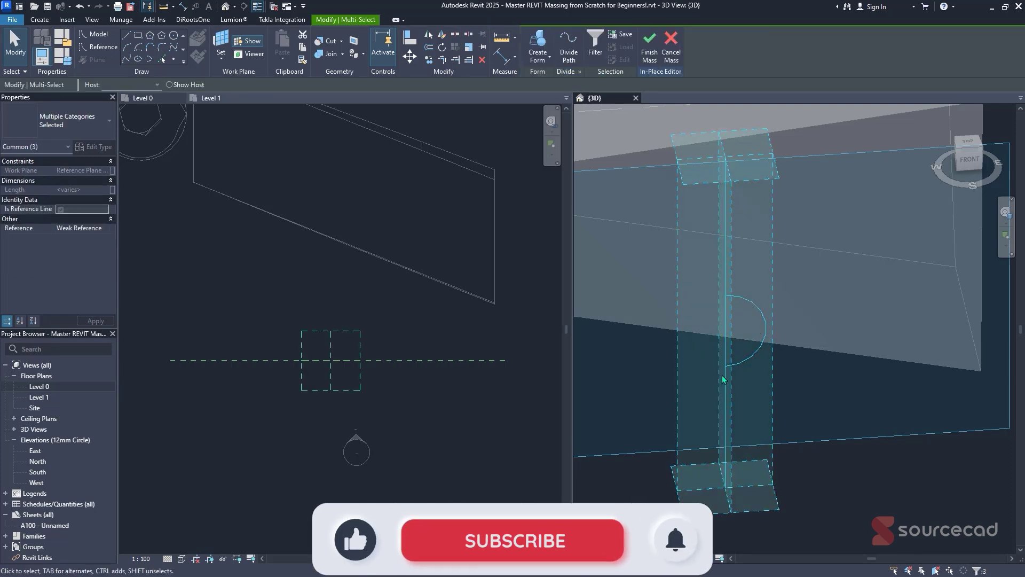
pyautogui.click(538, 53)
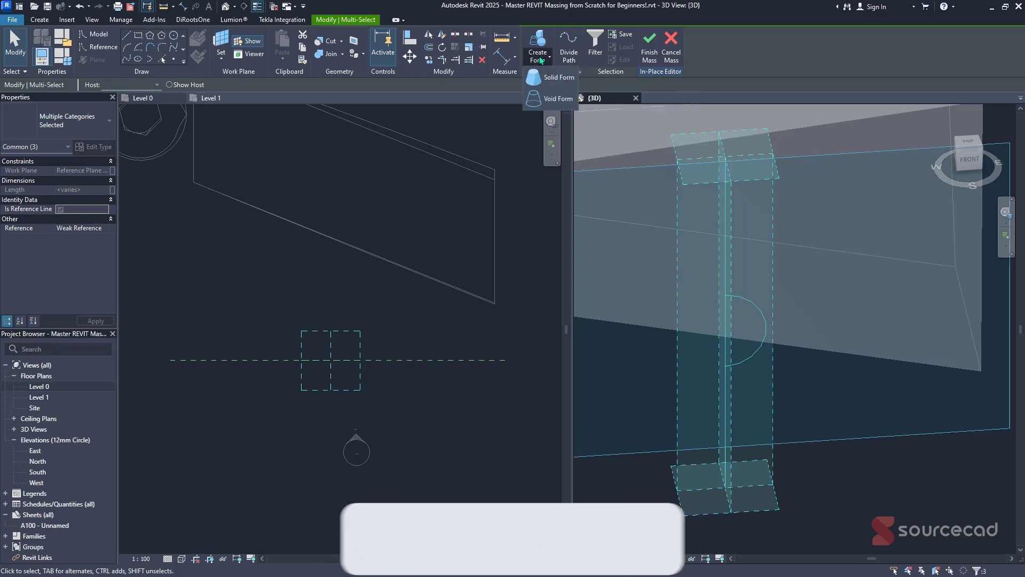
pyautogui.click(560, 80)
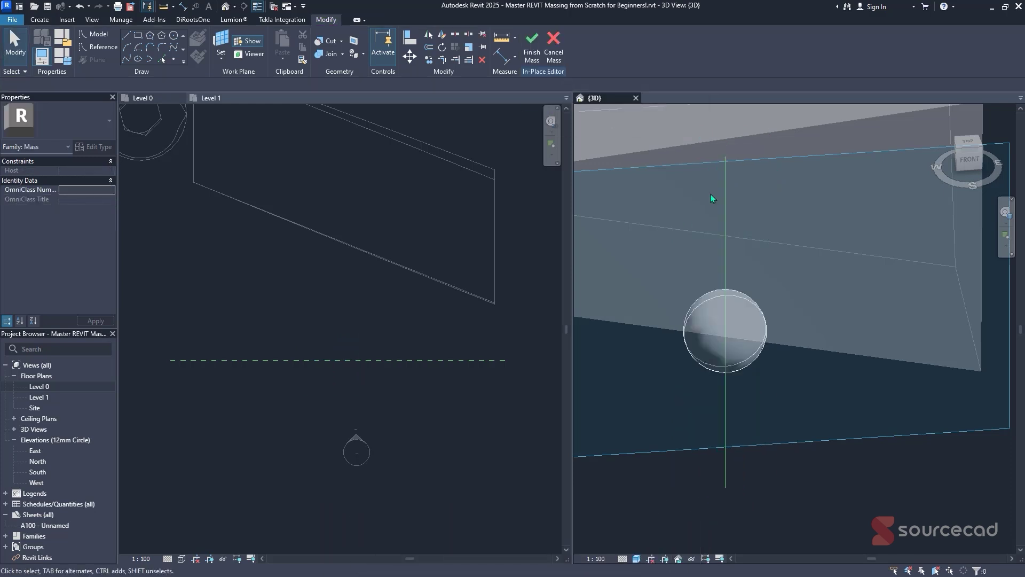
# Pull the sphere's outer face horizontally away from the axis to open it into a ring, and finish the mass.
pyautogui.click(761, 319)
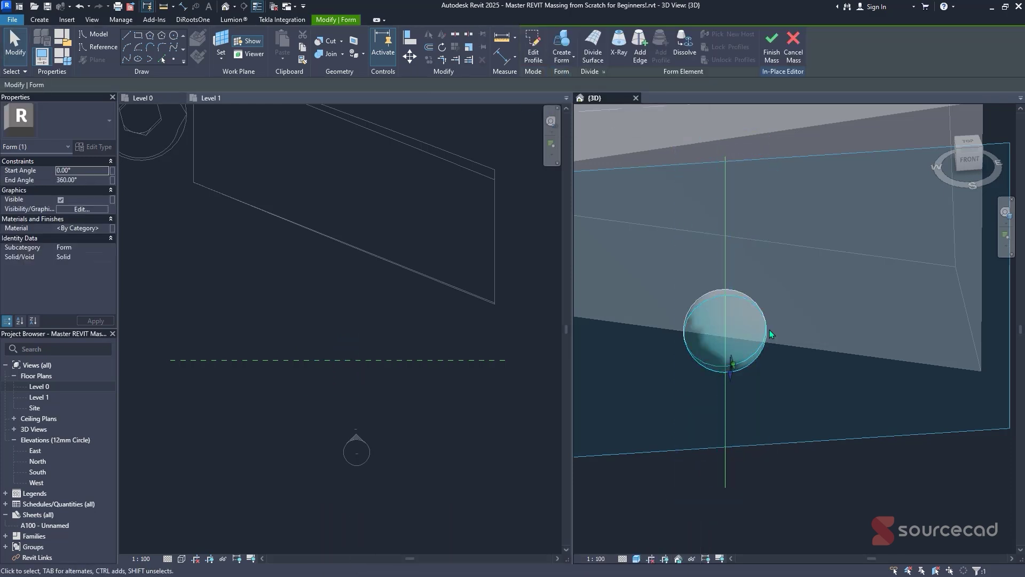
pyautogui.keyDown('shift'); pyautogui.moveTo(770, 329); pyautogui.dragTo(792, 348, button='middle'); pyautogui.keyUp('shift')
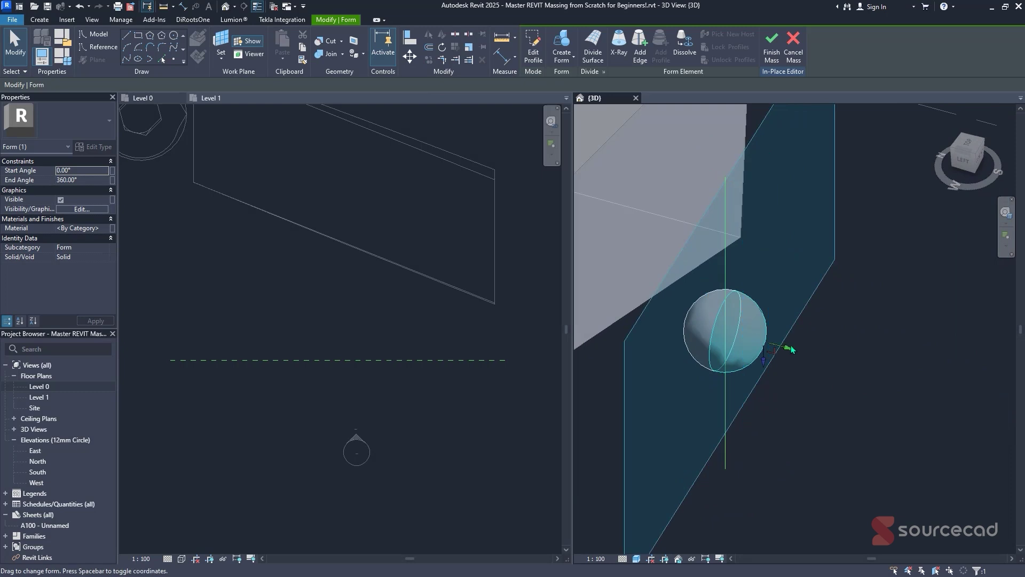
pyautogui.moveTo(788, 348); pyautogui.dragTo(890, 361)
pyautogui.keyDown('shift'); pyautogui.moveTo(801, 315); pyautogui.dragTo(854, 327, button='middle'); pyautogui.keyUp('shift')
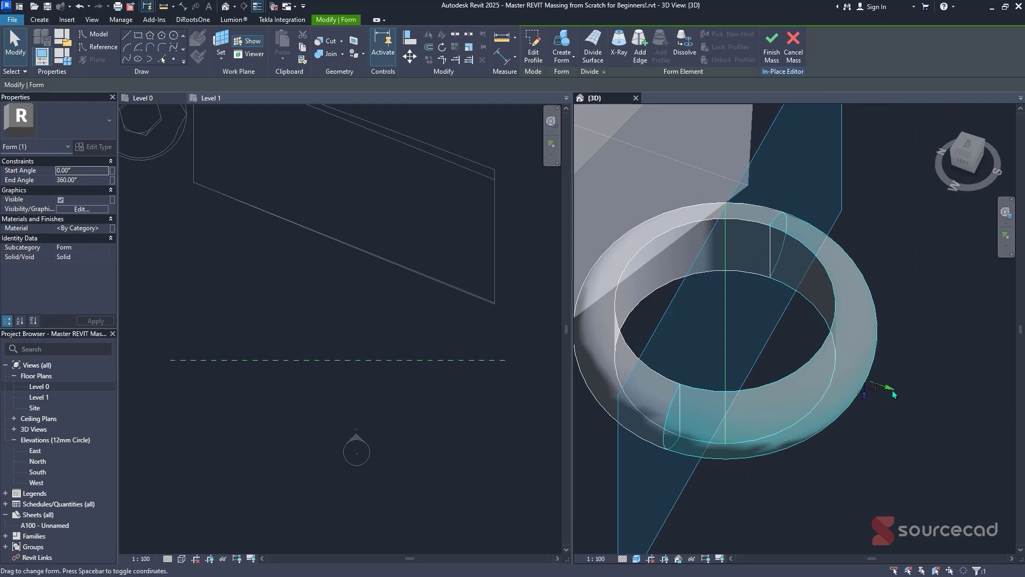
pyautogui.moveTo(888, 385); pyautogui.dragTo(841, 370)
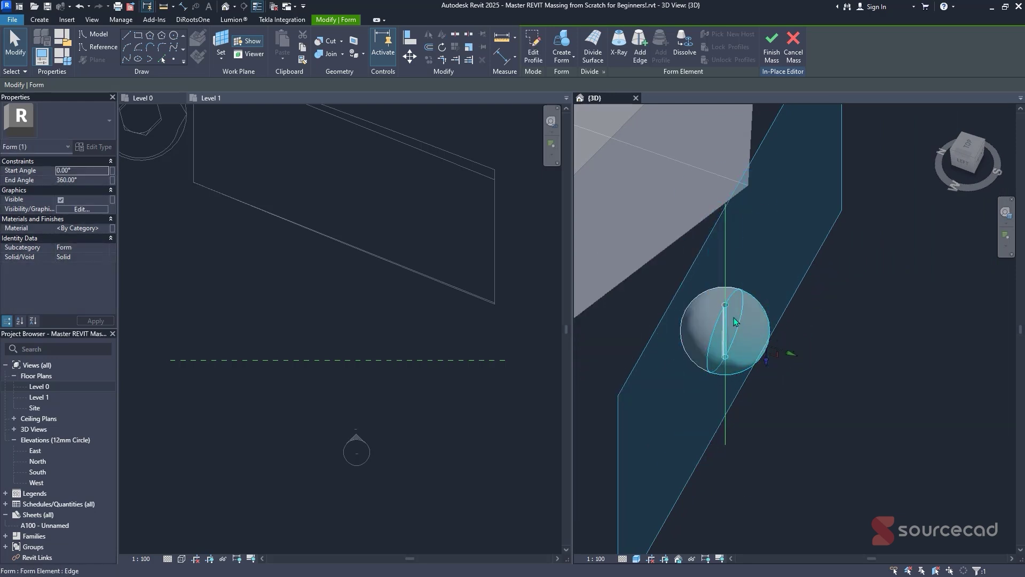
pyautogui.moveTo(791, 353); pyautogui.dragTo(861, 377)
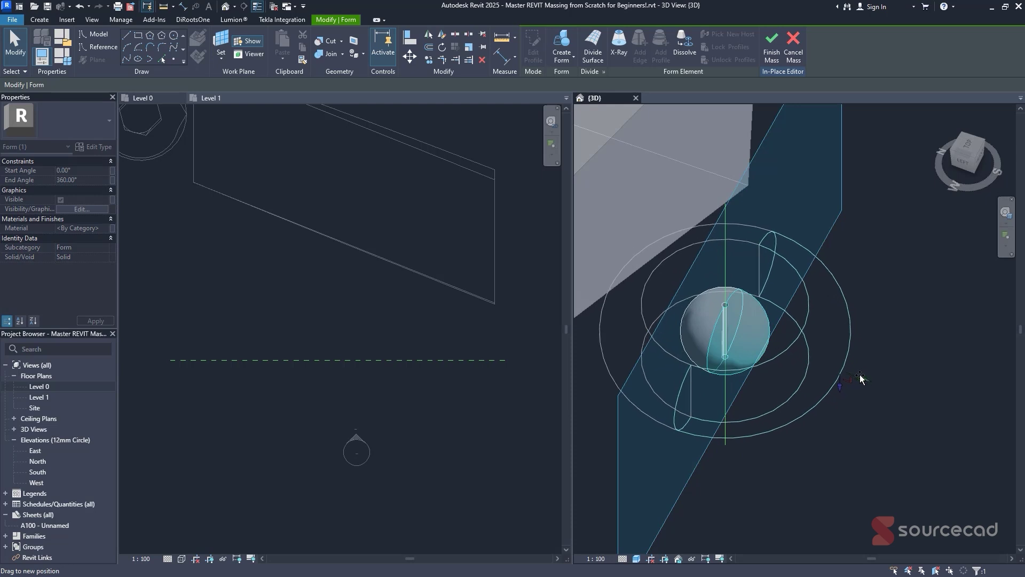
pyautogui.keyDown('shift'); pyautogui.moveTo(883, 329); pyautogui.dragTo(801, 302, button='middle'); pyautogui.keyUp('shift')
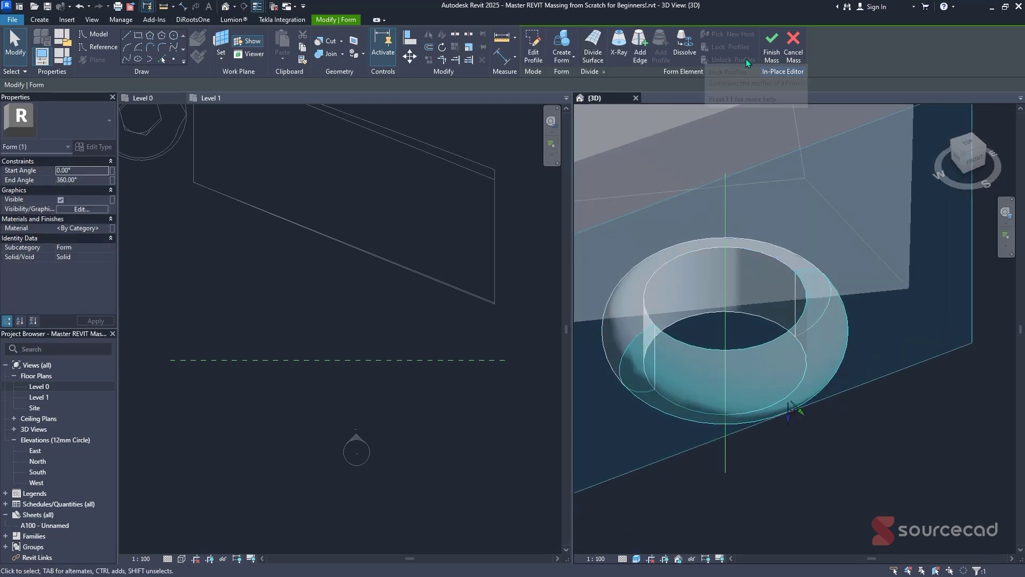
pyautogui.click(769, 53)
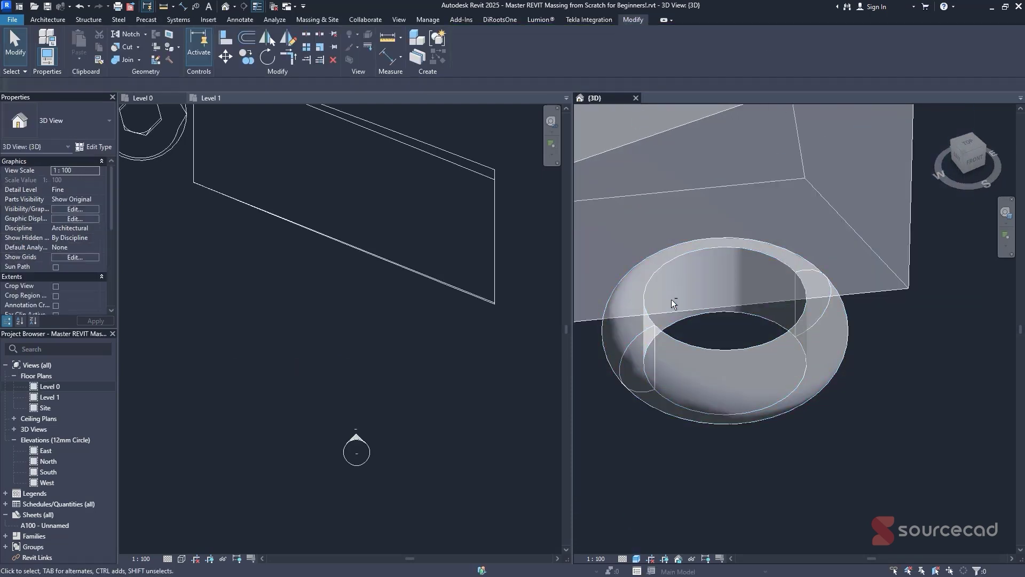
pyautogui.keyDown('shift'); pyautogui.moveTo(671, 298); pyautogui.dragTo(728, 288, button='middle'); pyautogui.keyUp('shift')
pyautogui.scroll(-10, 739, 334)
pyautogui.scroll(6, 740, 334)
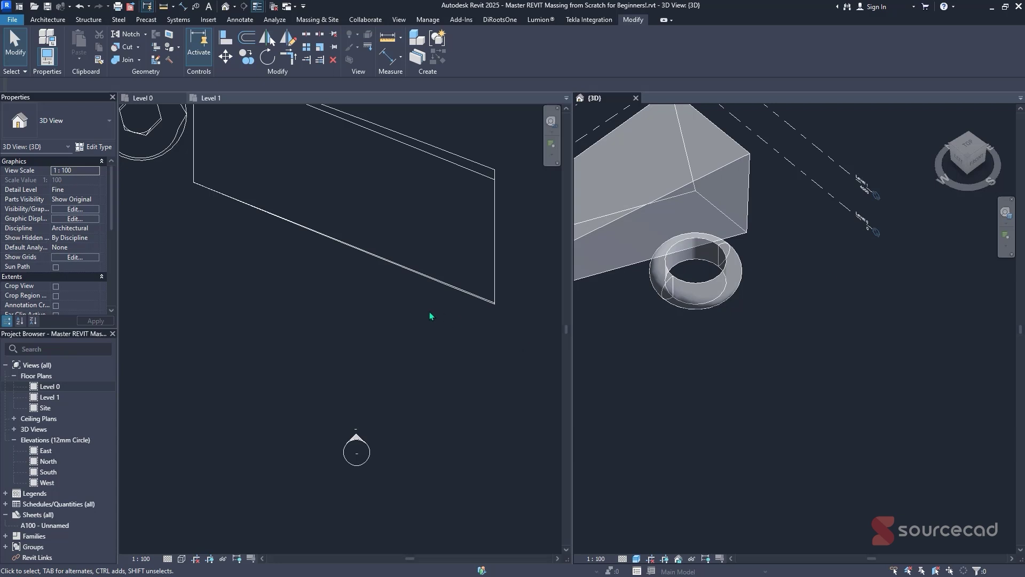
pyautogui.click(328, 302)
pyautogui.scroll(-1, 301, 294)
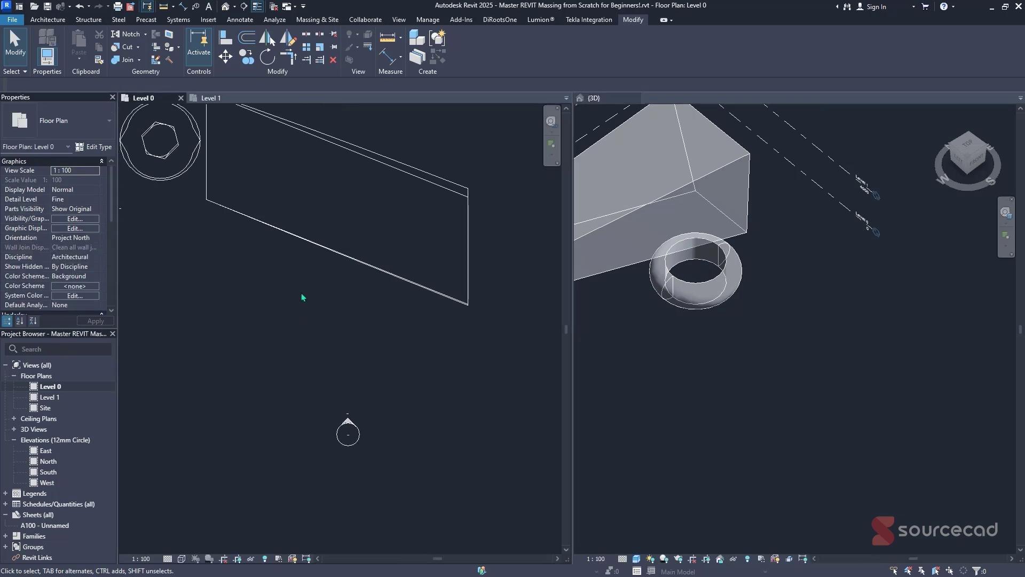
pyautogui.click(677, 339)
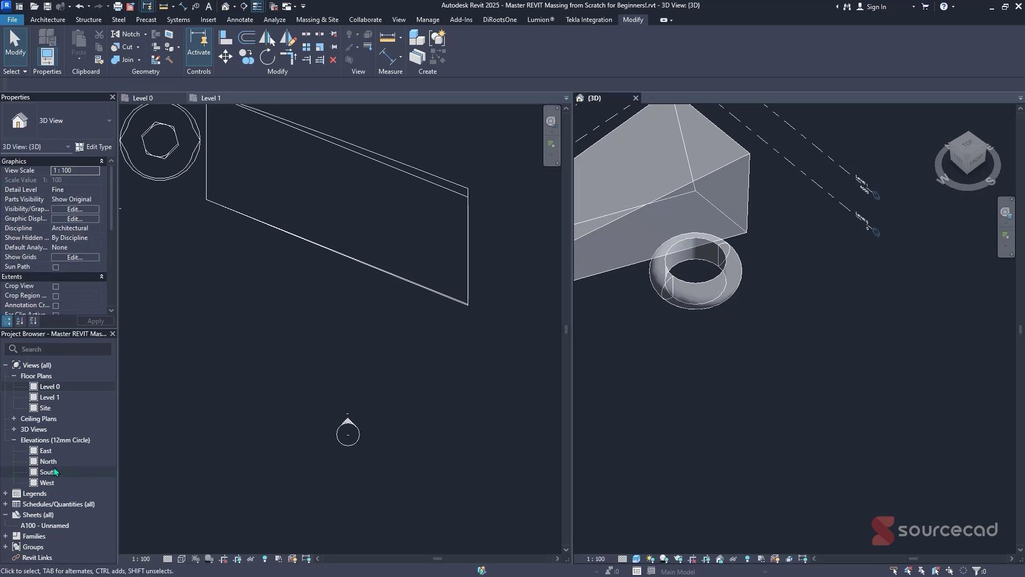
pyautogui.click(283, 359)
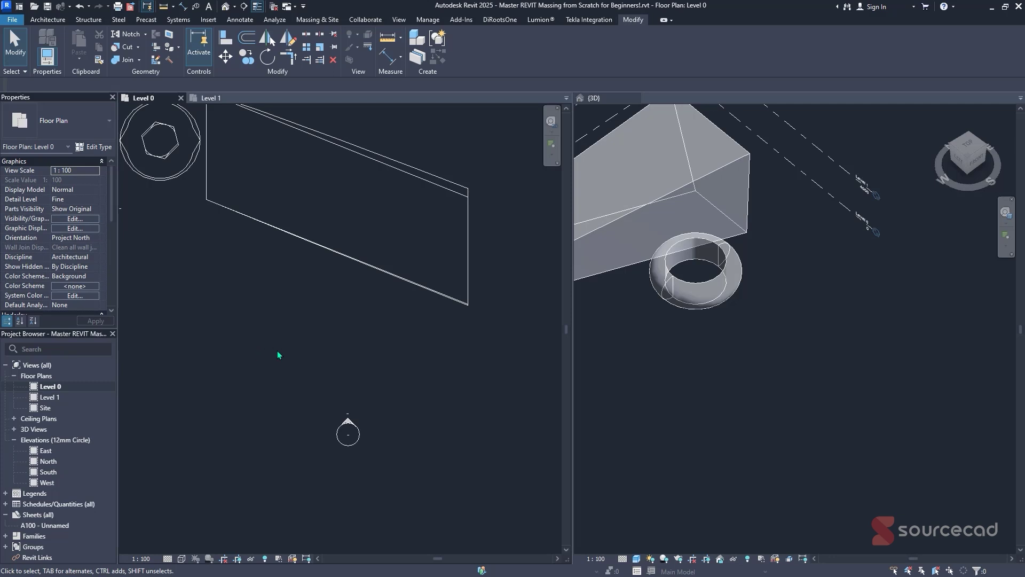
# Switch to the Level 1 floor plan and start a new in-place mass named SC Roof.
pyautogui.click(209, 98)
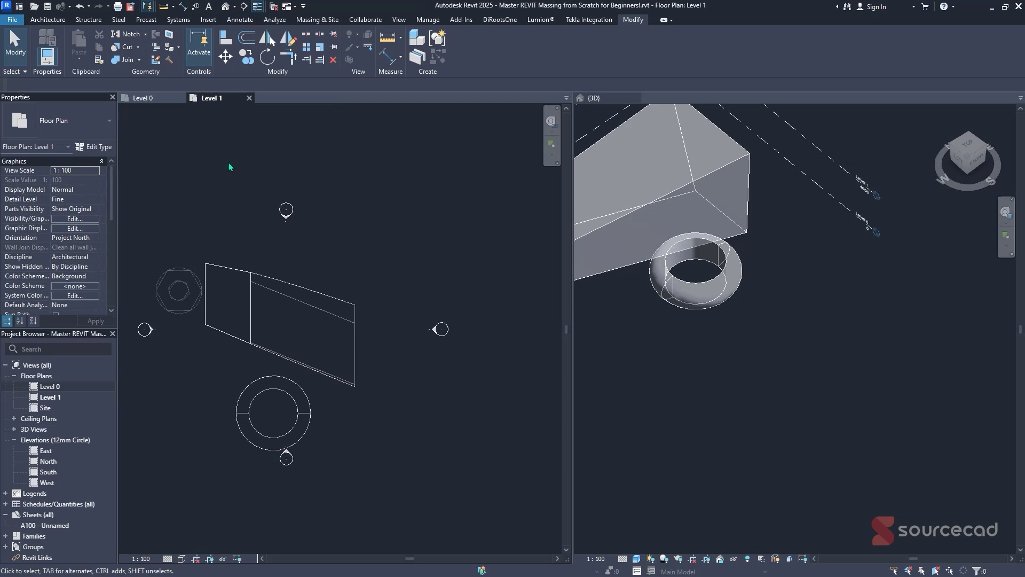
pyautogui.click(320, 20)
pyautogui.click(106, 53)
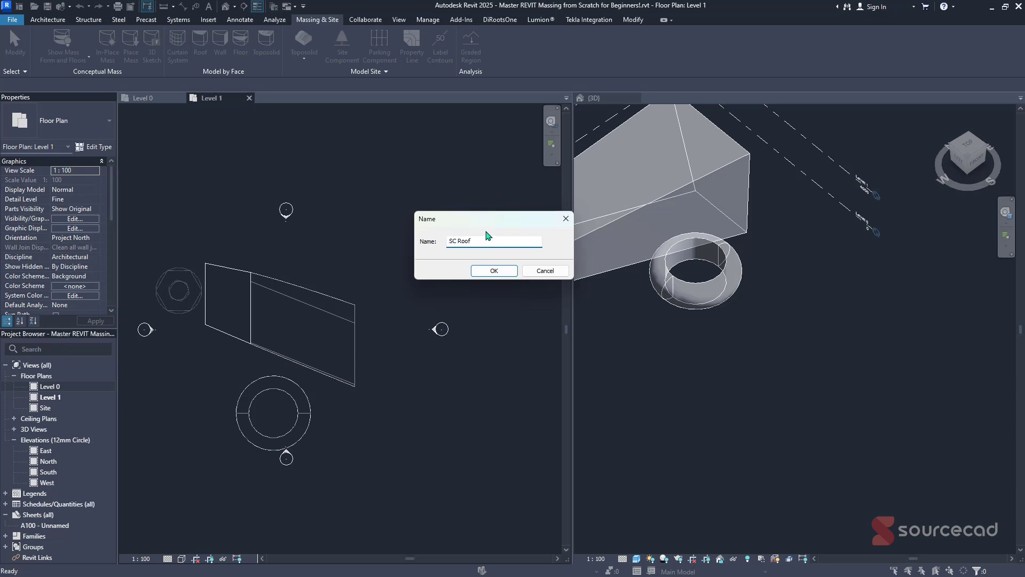
pyautogui.click(508, 269)
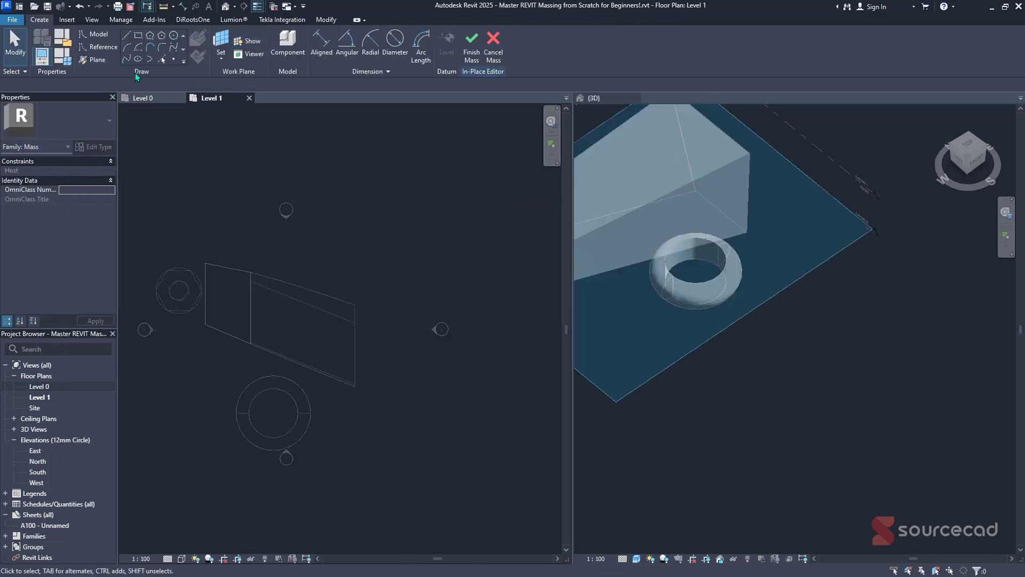
# Draw a vertical reference plane above the tapered mass, ending at its upper edge, and name it r1.
pyautogui.click(97, 59)
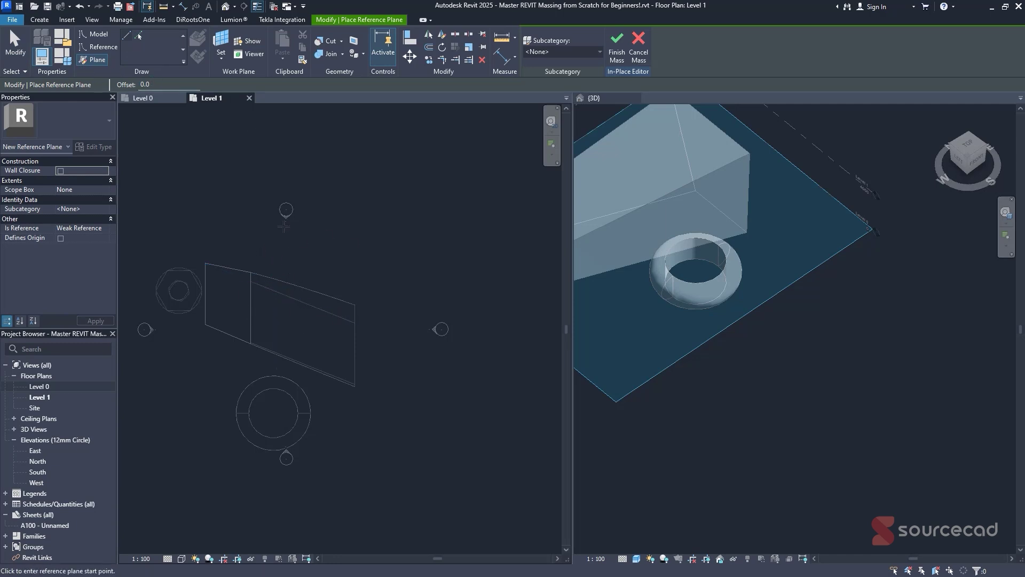
pyautogui.click(316, 224)
pyautogui.click(316, 288)
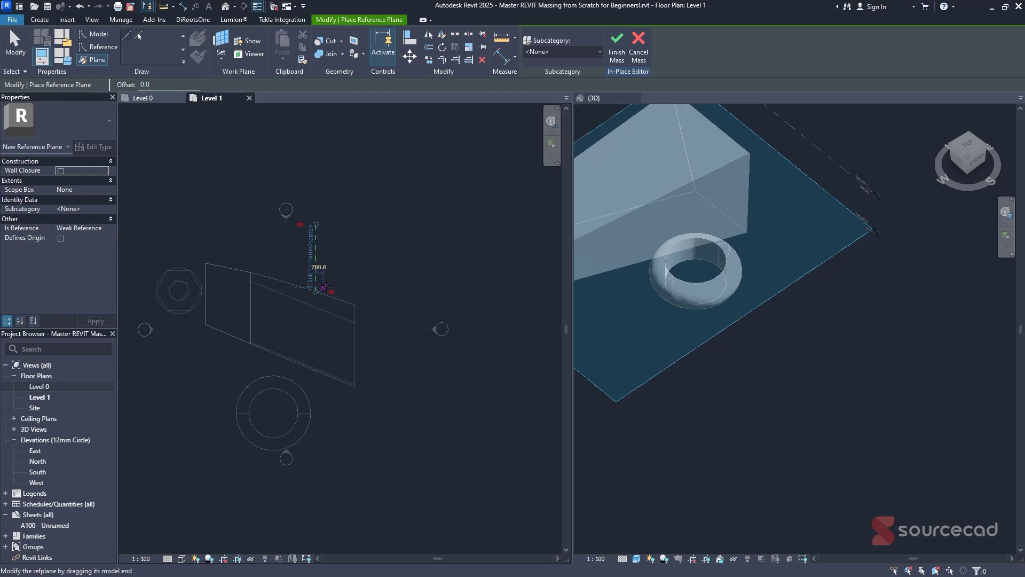
pyautogui.click(312, 234)
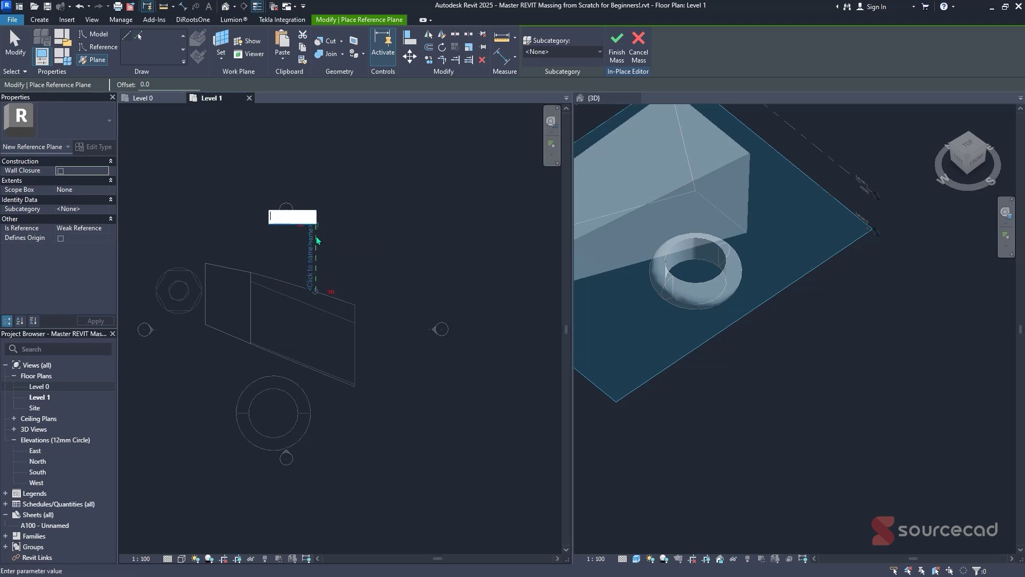
pyautogui.write('r1')
pyautogui.press('Return')
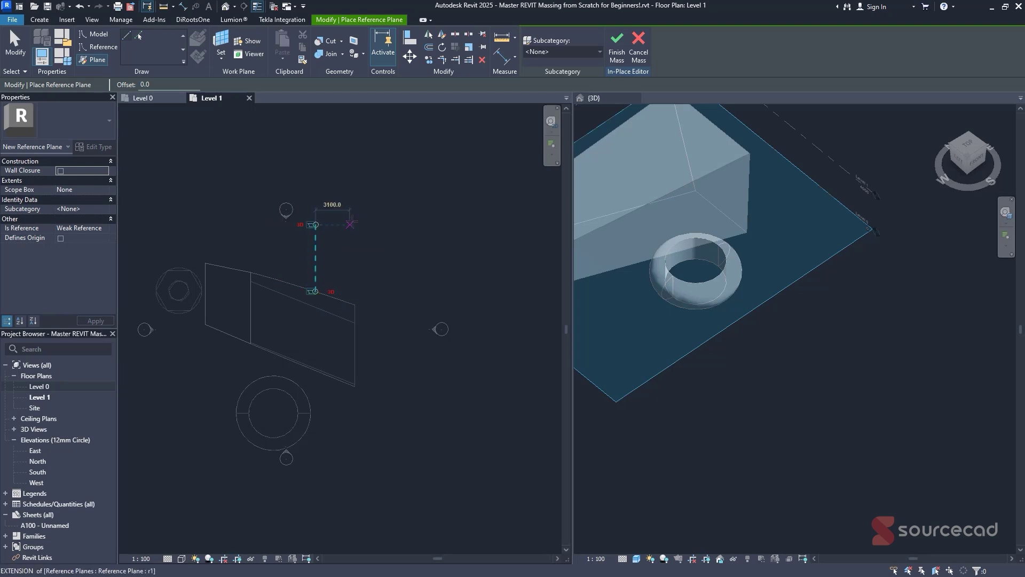
# Draw a second vertical reference plane of equal length about 3300 mm to the right of r1 and name it r2.
pyautogui.click(351, 224)
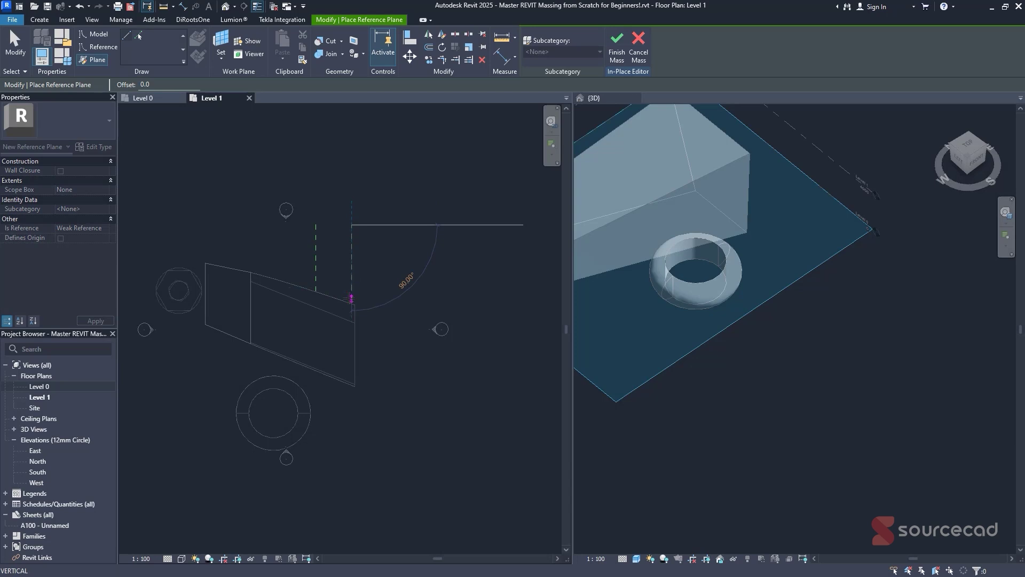
pyautogui.click(352, 291)
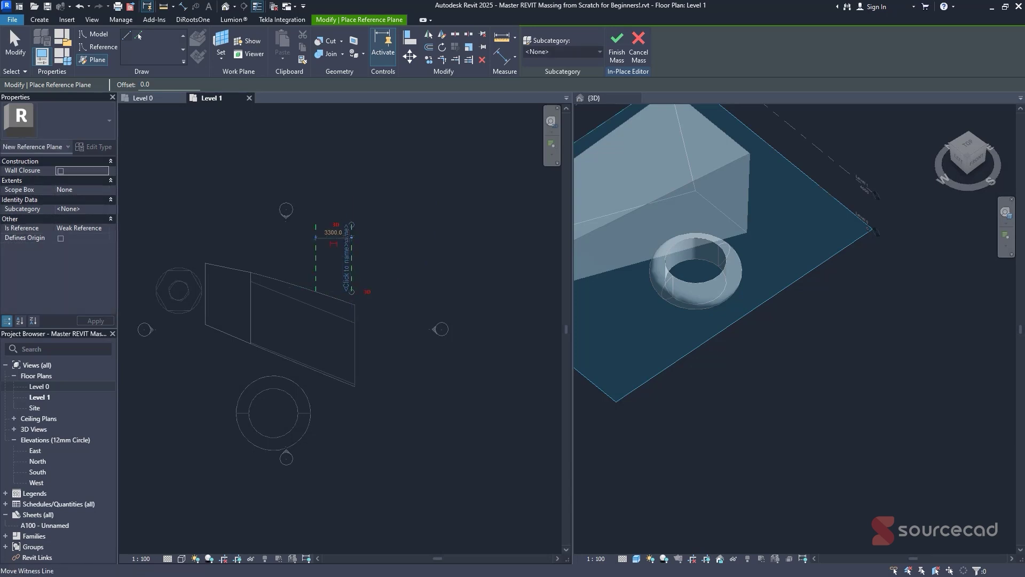
pyautogui.click(351, 264)
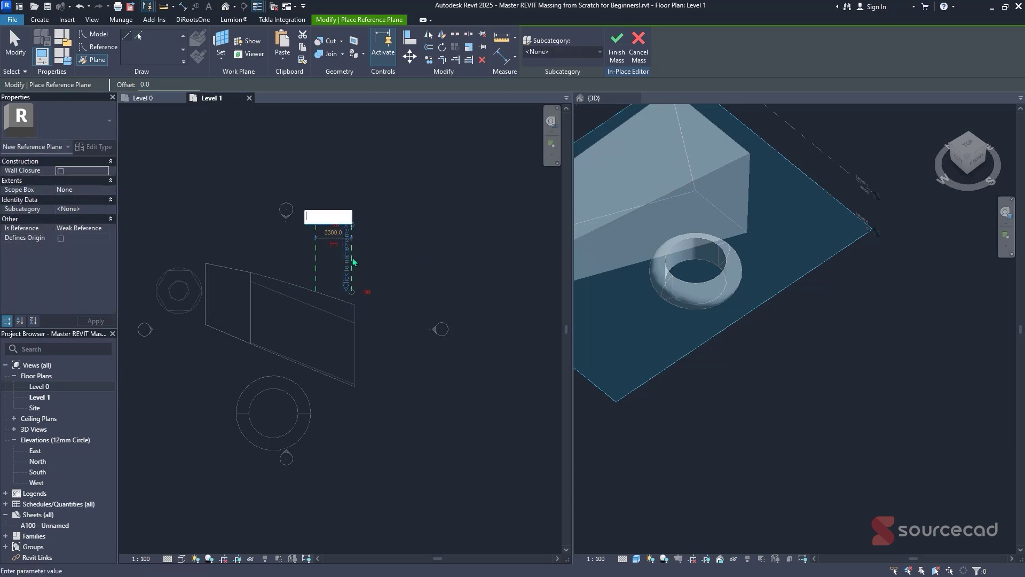
pyautogui.write('r2')
pyautogui.press('Return')
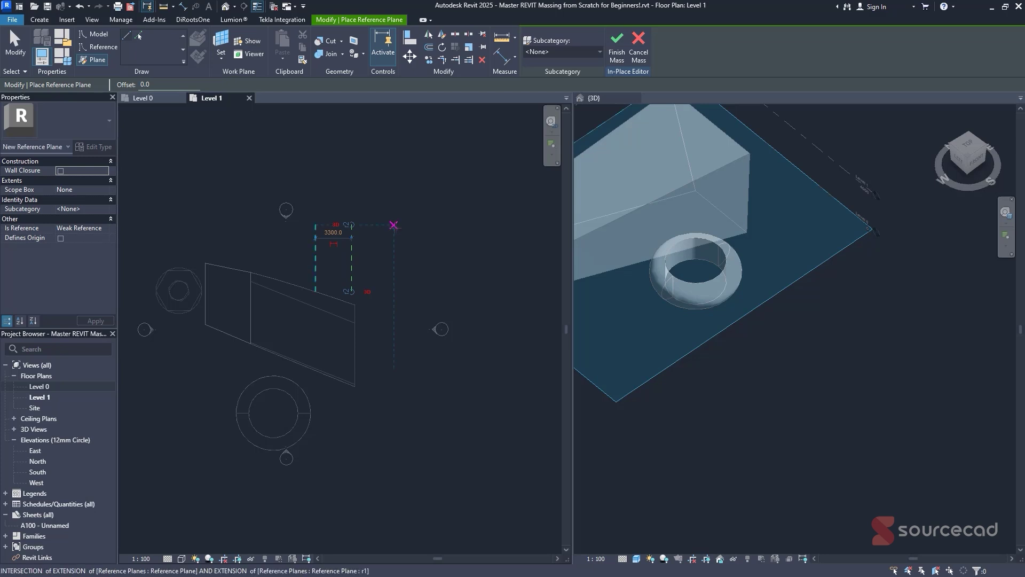
# Draw a third vertical reference plane of equal length about 3867 mm to the right of r2 and name it r3.
pyautogui.click(393, 225)
pyautogui.click(394, 291)
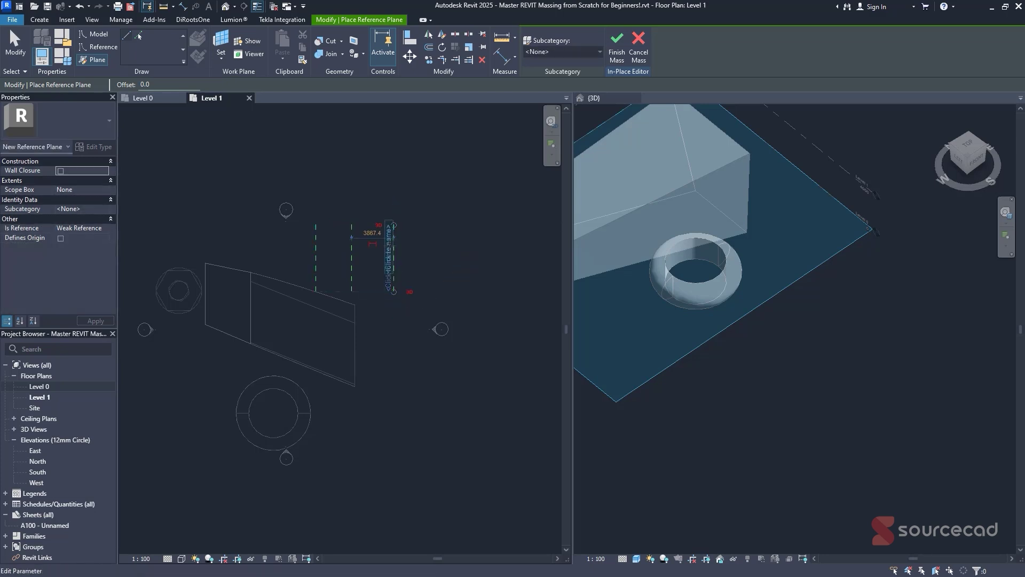
pyautogui.click(390, 249)
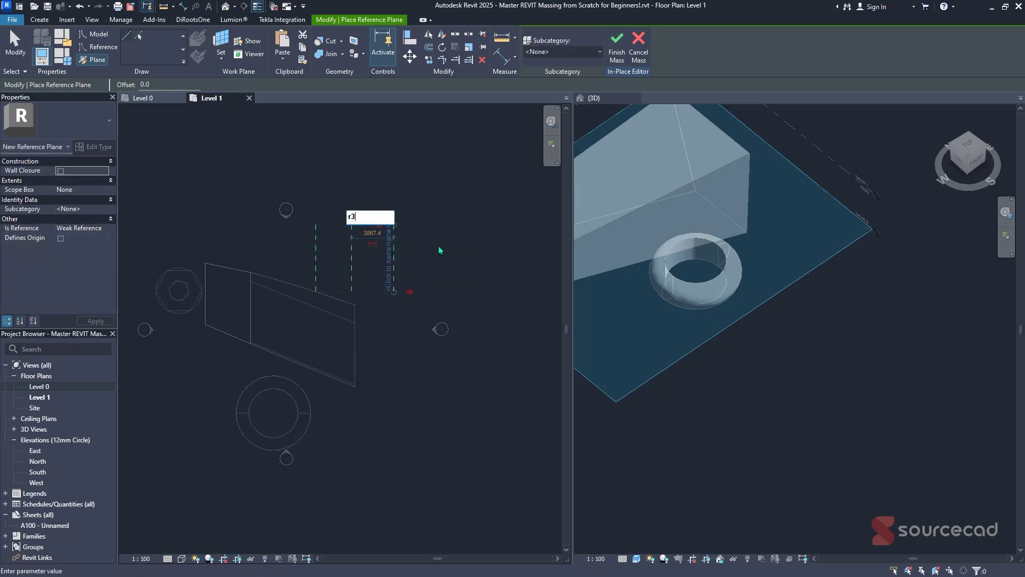
pyautogui.write('r3')
pyautogui.press('Return')
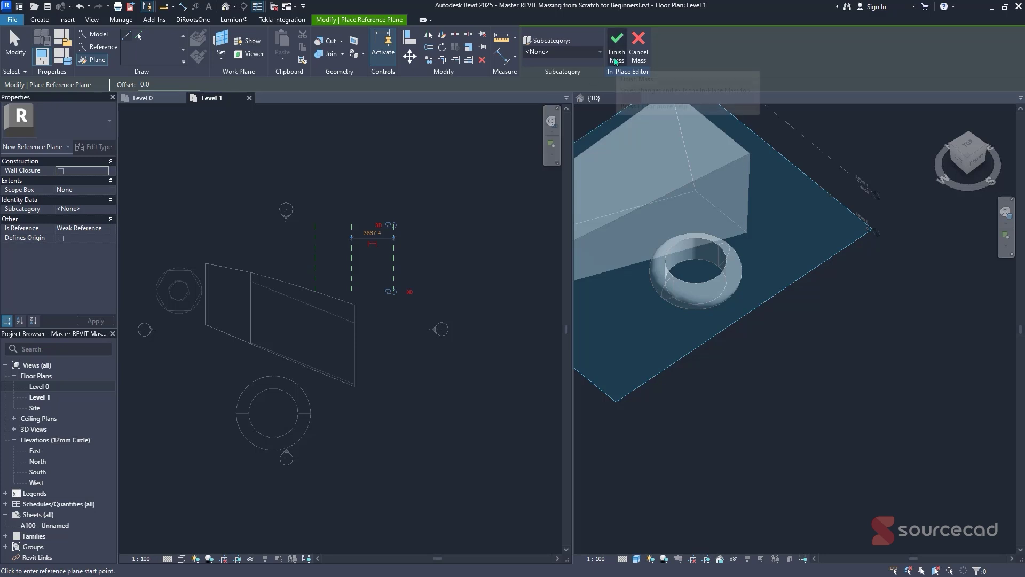
pyautogui.click(419, 233)
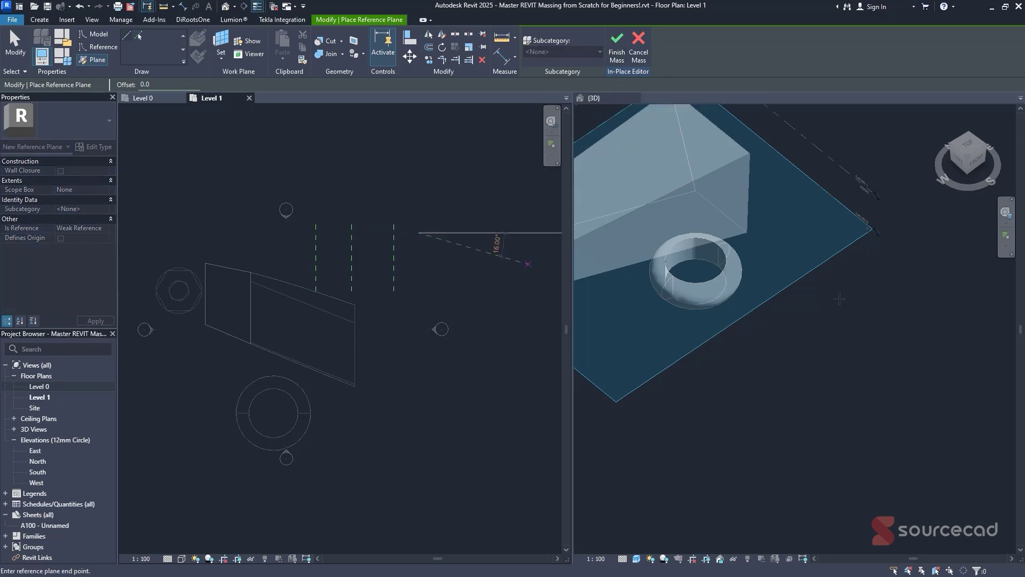
pyautogui.press('Escape')
pyautogui.press('Escape')
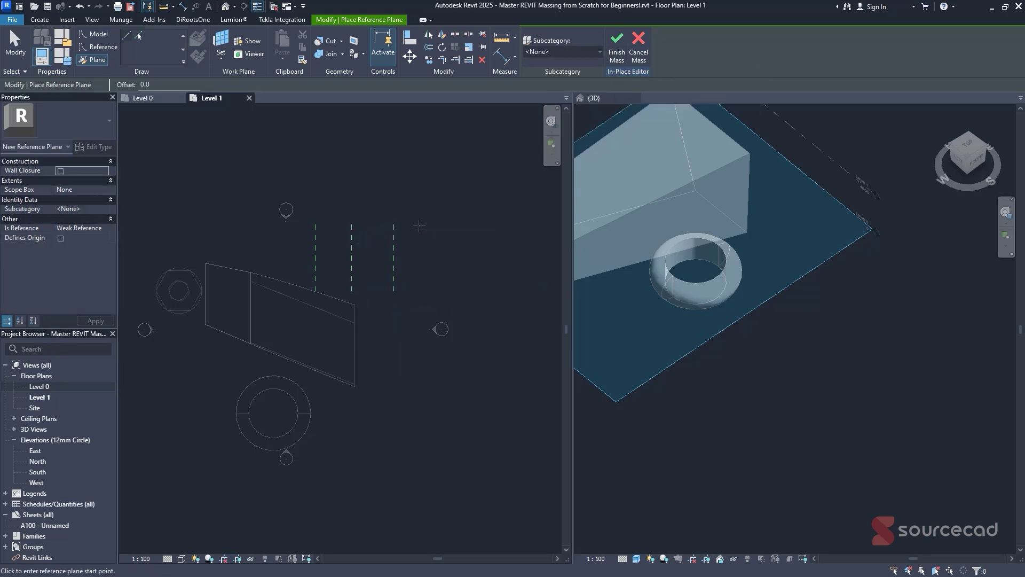
# Set reference plane r1 as the active work plane for sketching in the 3D view.
pyautogui.moveTo(421, 232); pyautogui.dragTo(291, 244)
pyautogui.keyDown('shift'); pyautogui.moveTo(694, 296); pyautogui.dragTo(755, 338, button='middle'); pyautogui.keyUp('shift')
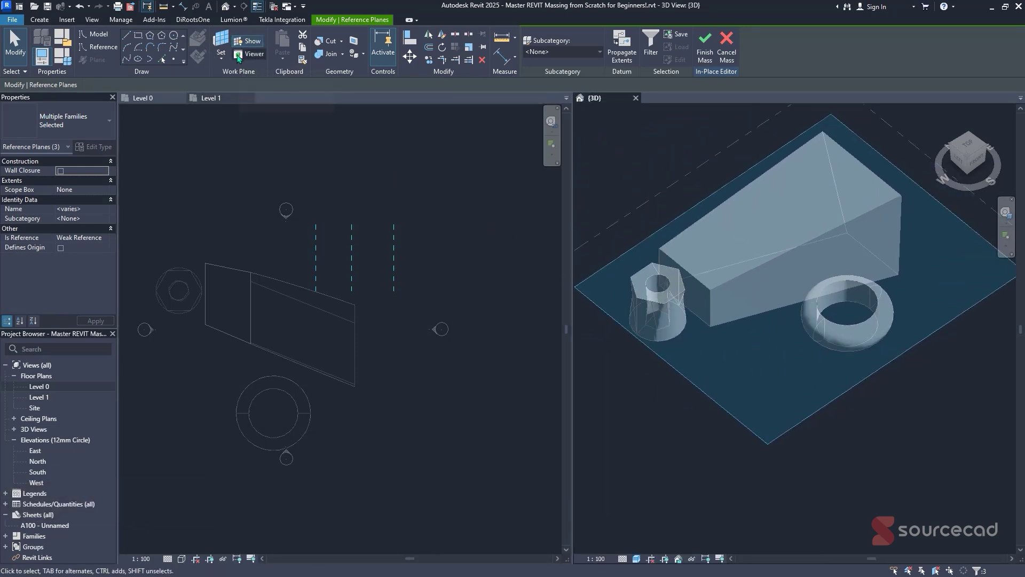
pyautogui.click(220, 60)
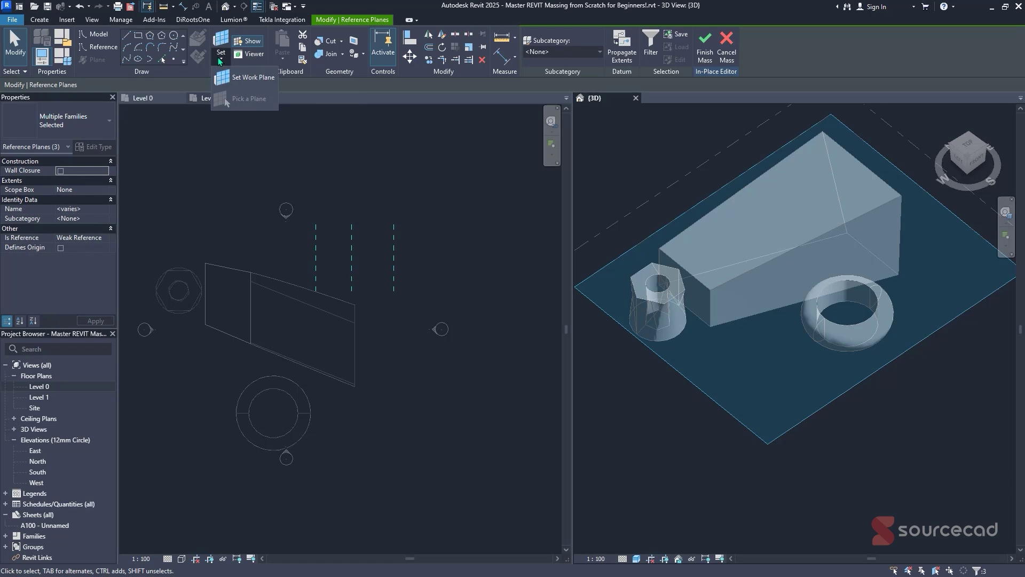
pyautogui.click(248, 84)
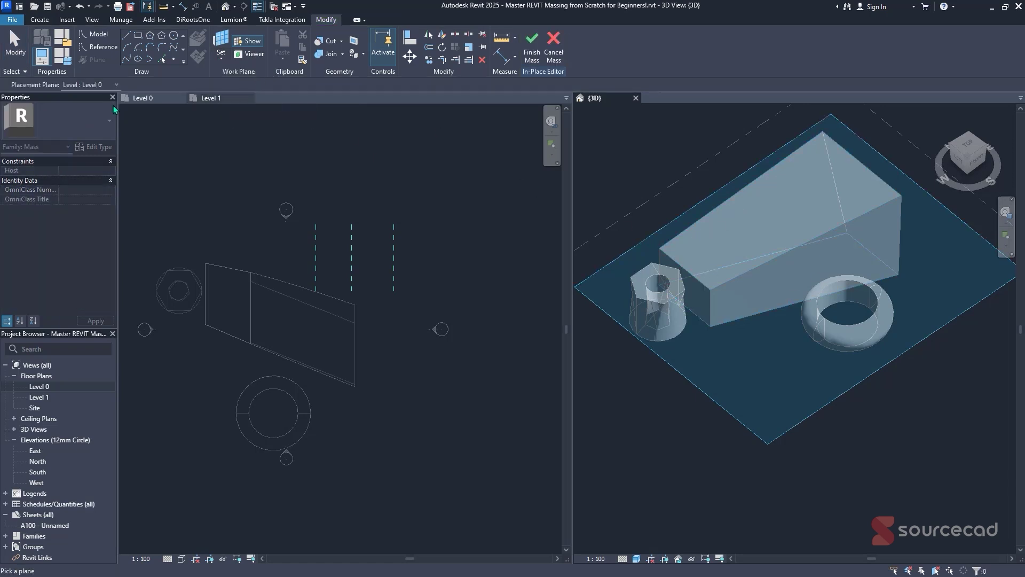
pyautogui.click(101, 84)
pyautogui.click(80, 126)
pyautogui.keyDown('shift'); pyautogui.moveTo(660, 245); pyautogui.dragTo(678, 291, button='middle'); pyautogui.keyUp('shift')
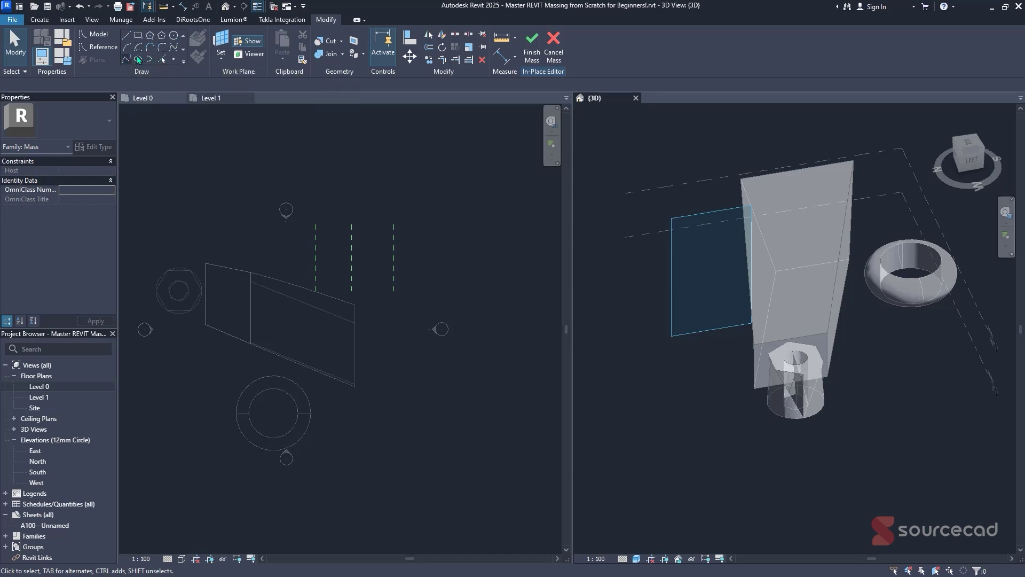
# Place three reference points on work plane r1: one at each vertical edge and a higher one between them.
pyautogui.click(172, 59)
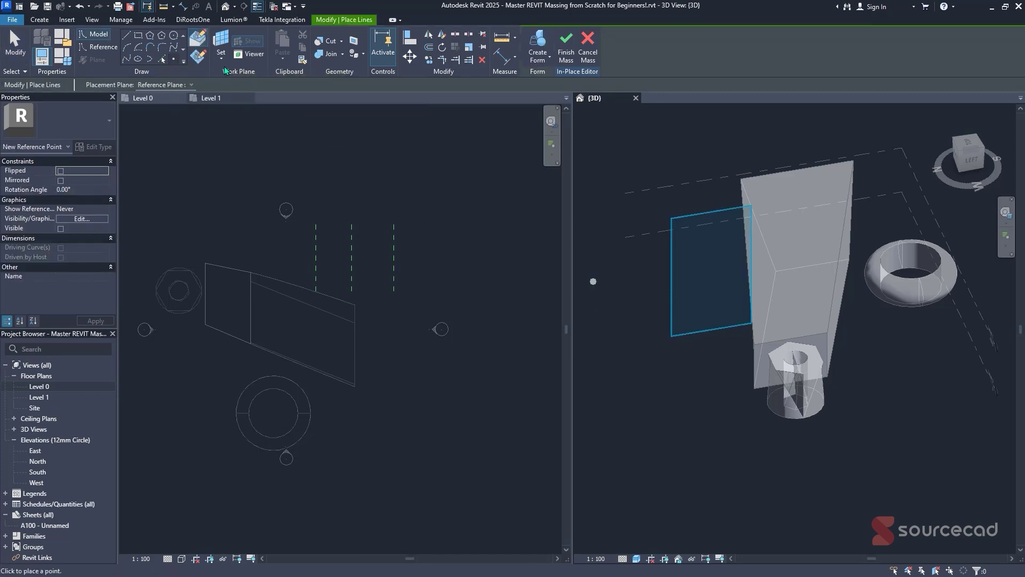
pyautogui.click(198, 55)
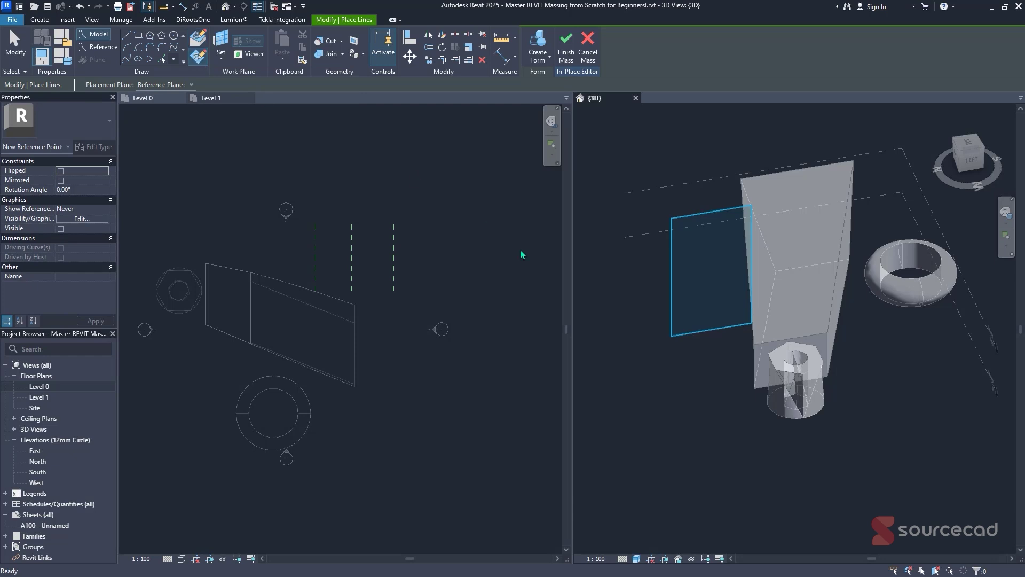
pyautogui.click(677, 289)
pyautogui.click(751, 280)
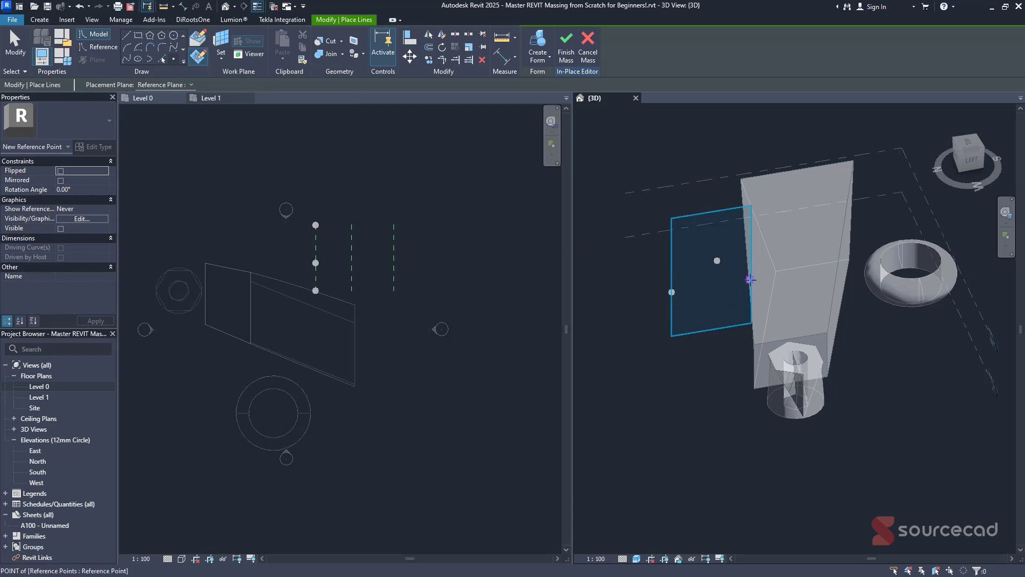
# Create a spline through the three reference points on r1.
pyautogui.click(162, 60)
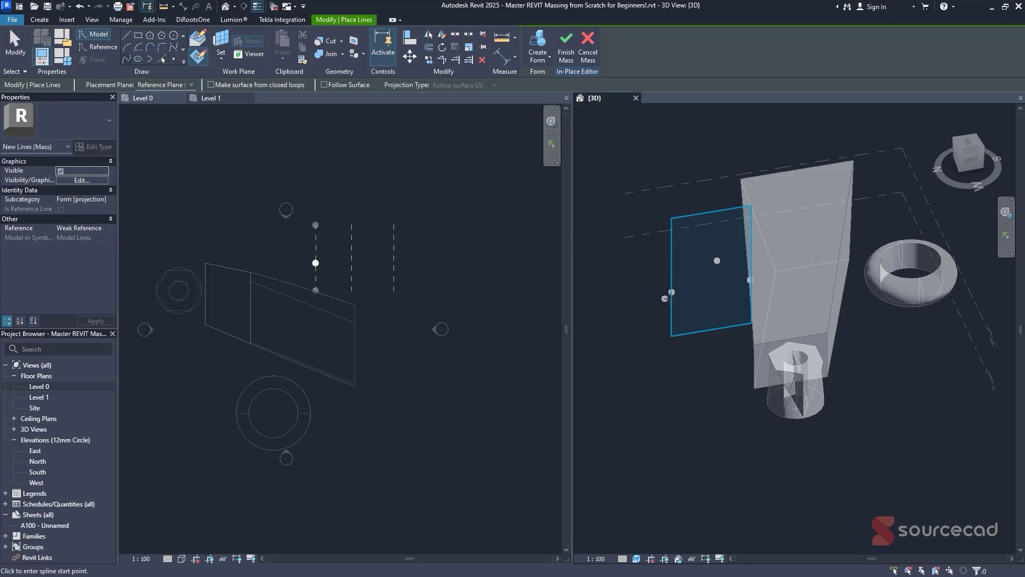
pyautogui.press('Escape')
pyautogui.click(671, 292)
pyautogui.keyDown('ctrl'); pyautogui.click(717, 260); pyautogui.keyUp('ctrl')
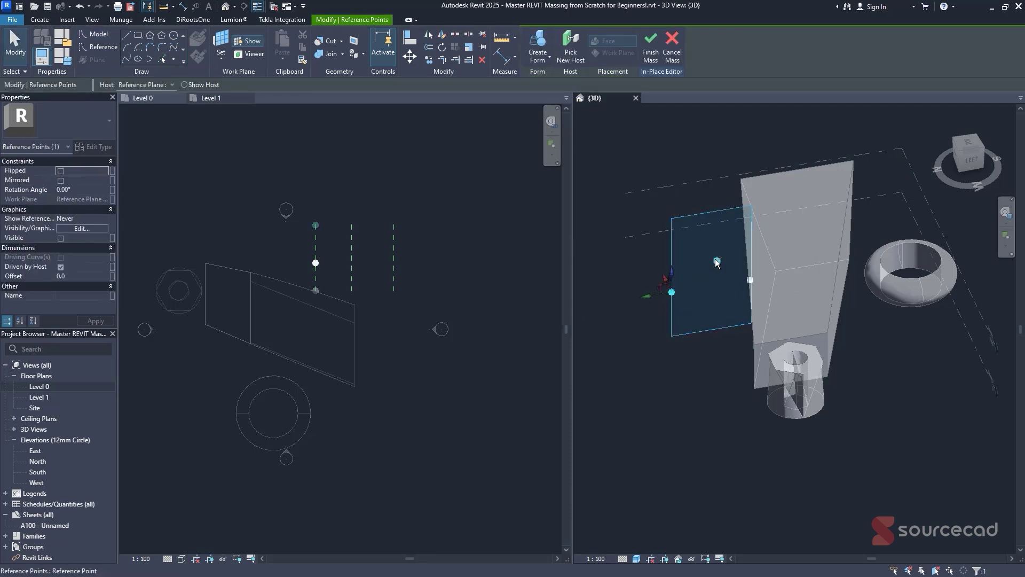
pyautogui.keyDown('ctrl'); pyautogui.click(750, 279); pyautogui.keyUp('ctrl')
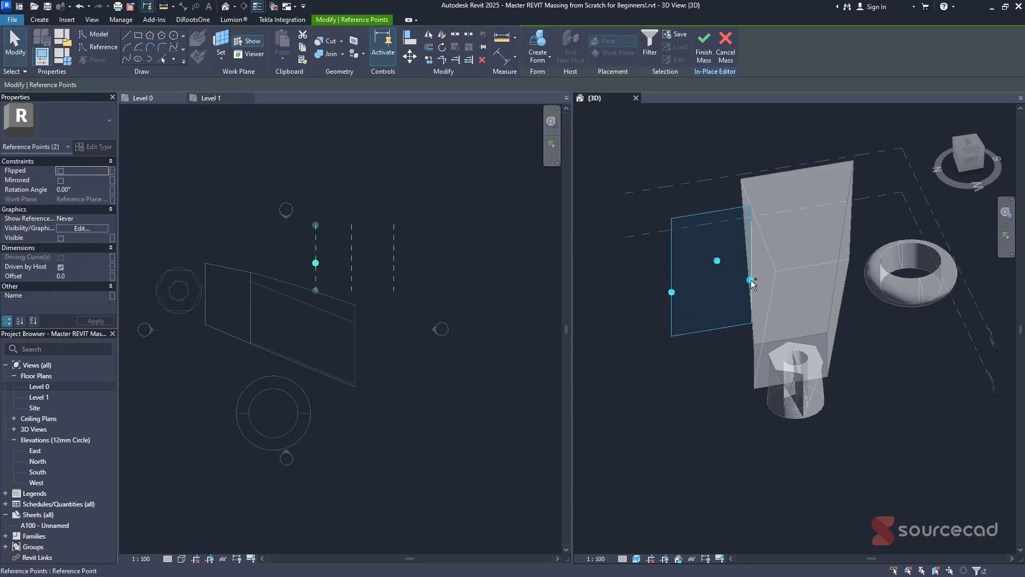
pyautogui.click(129, 60)
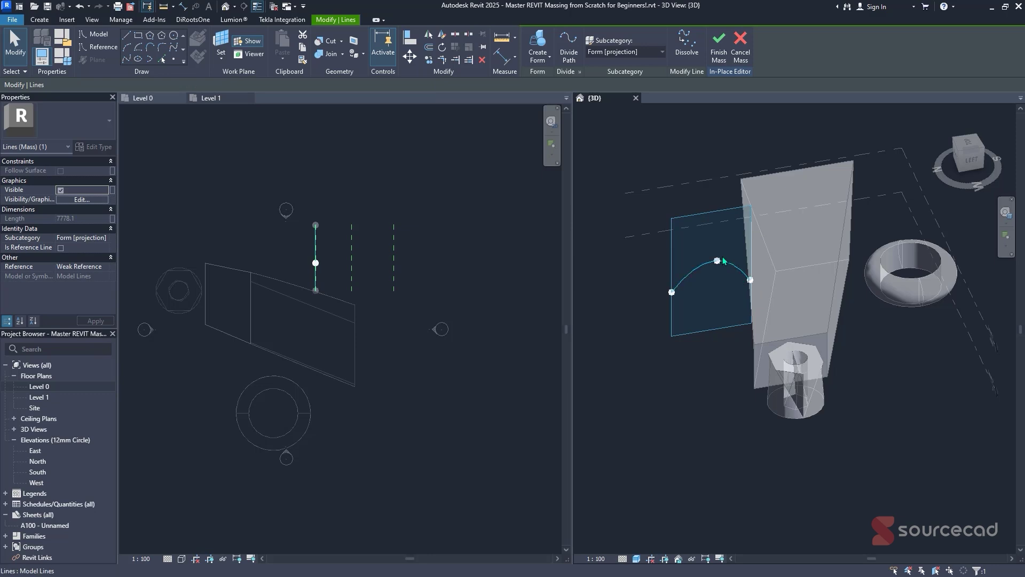
# Lower the middle reference point of the r1 curve to flatten the arch.
pyautogui.click(723, 271)
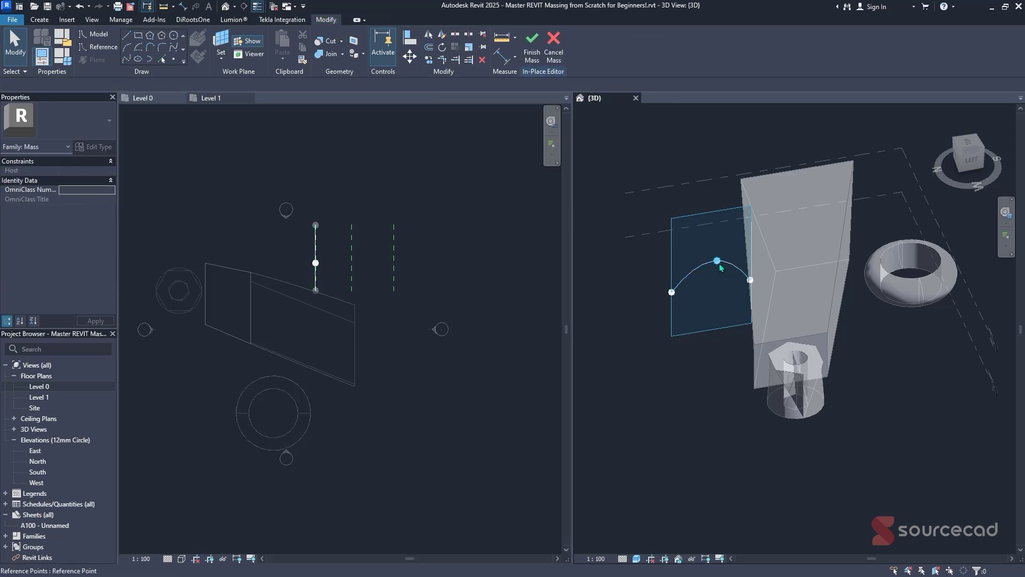
pyautogui.moveTo(718, 262)
pyautogui.mouseDown()
pyautogui.moveTo(722, 288)
pyautogui.moveTo(719, 280)
pyautogui.mouseUp()
pyautogui.click(734, 290)
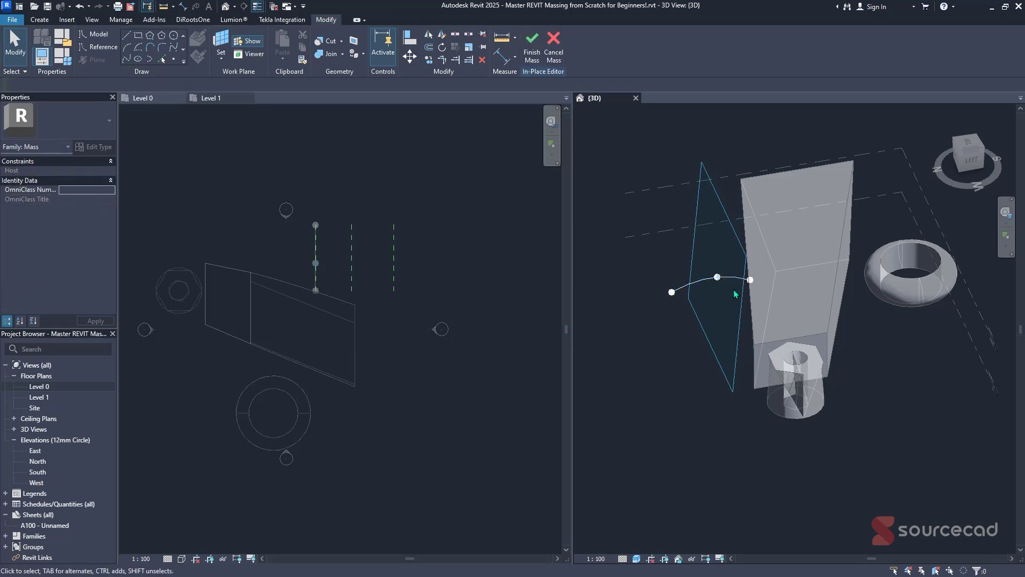
# Set reference plane r2 as the active work plane.
pyautogui.click(357, 258)
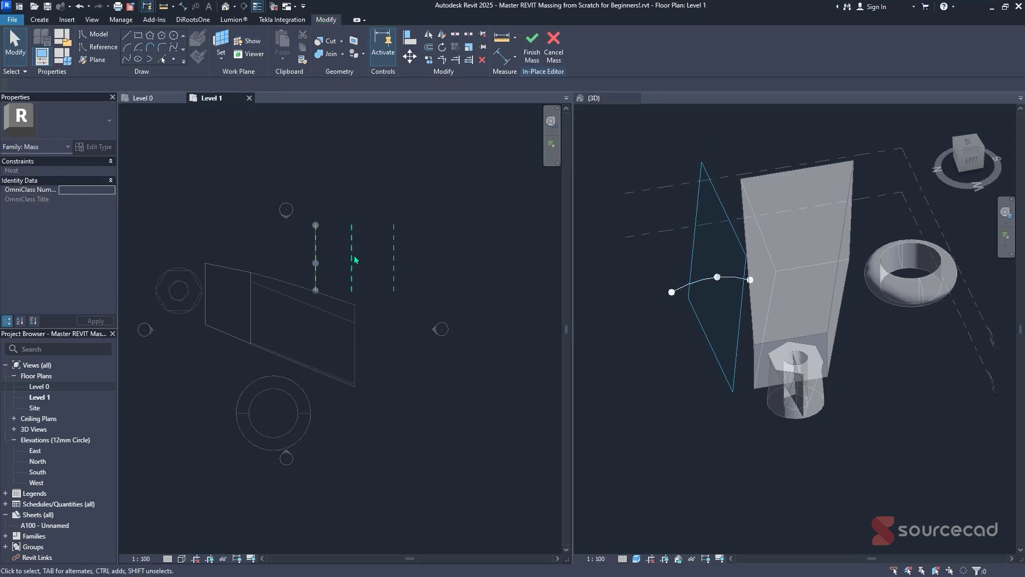
pyautogui.click(644, 267)
pyautogui.keyDown('shift'); pyautogui.moveTo(646, 275); pyautogui.dragTo(665, 295, button='middle'); pyautogui.keyUp('shift')
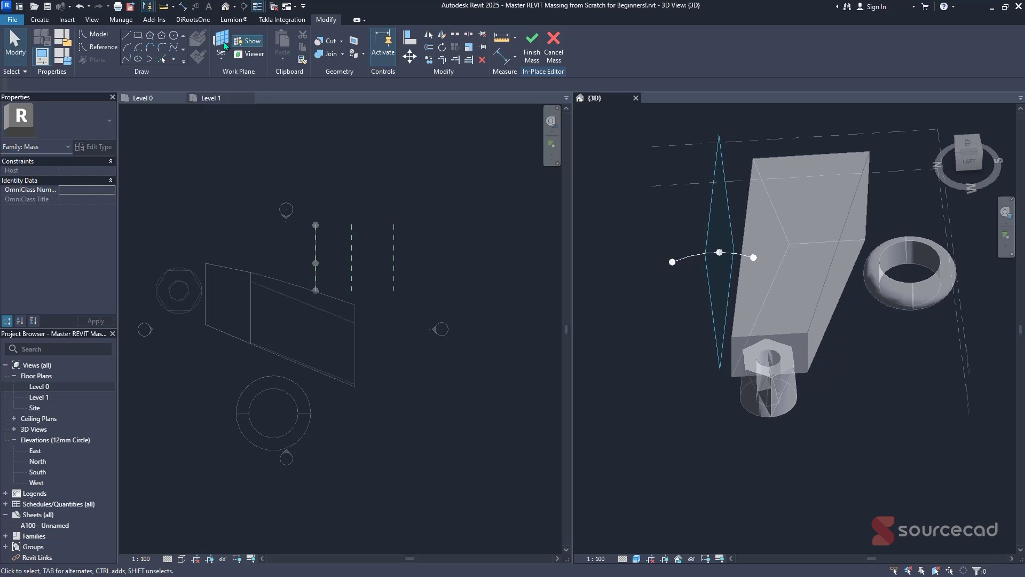
pyautogui.click(217, 59)
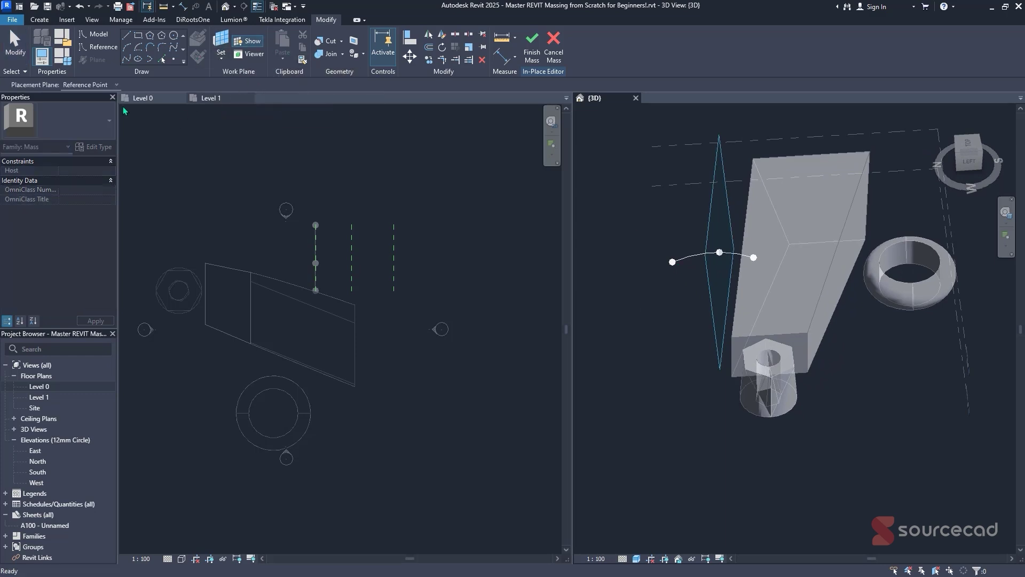
pyautogui.click(102, 85)
pyautogui.click(116, 123)
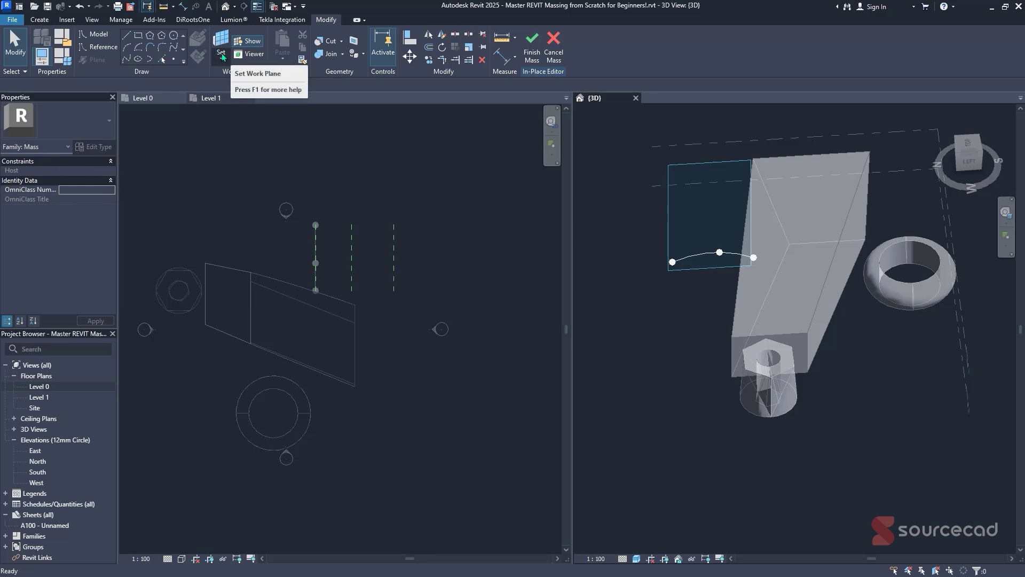
# Draw an open S-shaped spline across work plane r2, rising steeply at the end nearest the tapered mass.
pyautogui.keyDown('shift'); pyautogui.moveTo(703, 260); pyautogui.dragTo(752, 326, button='middle'); pyautogui.keyUp('shift')
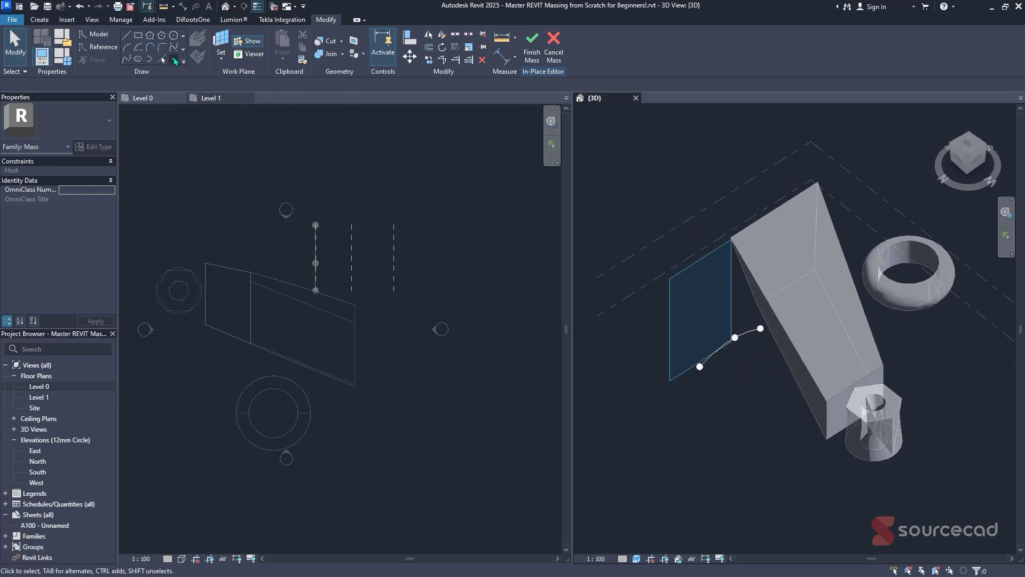
pyautogui.click(175, 61)
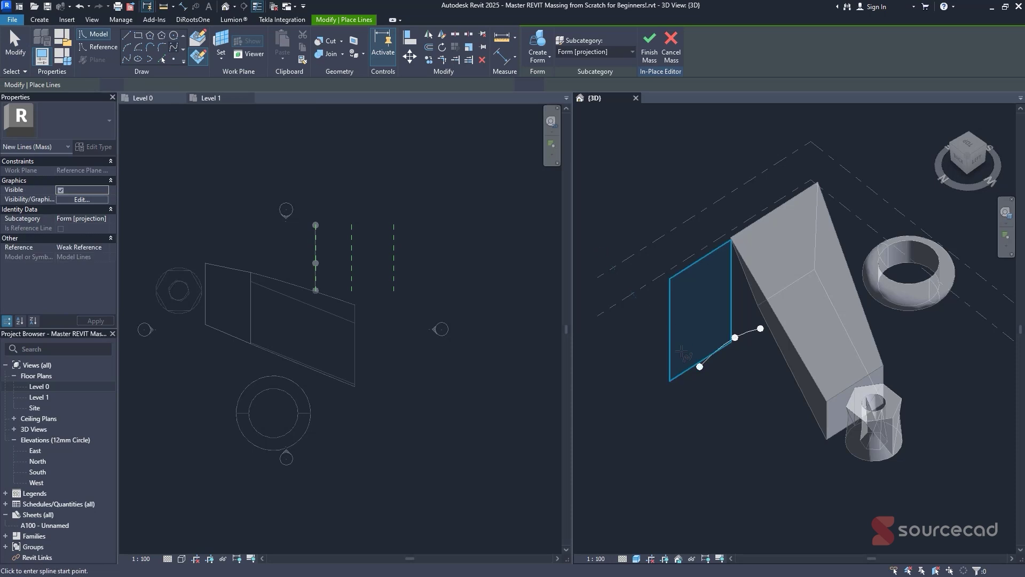
pyautogui.click(673, 338)
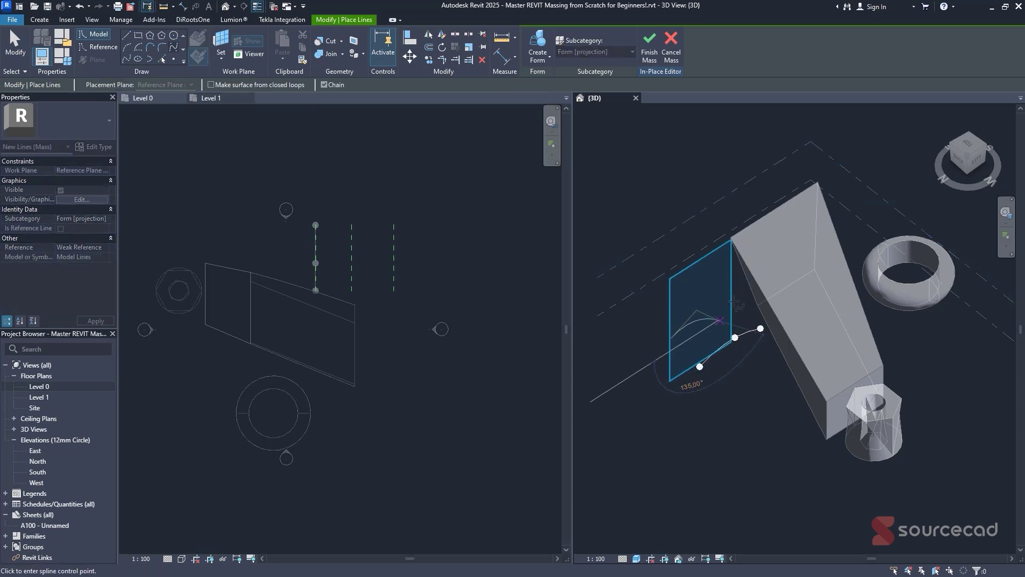
pyautogui.rightClick(732, 281)
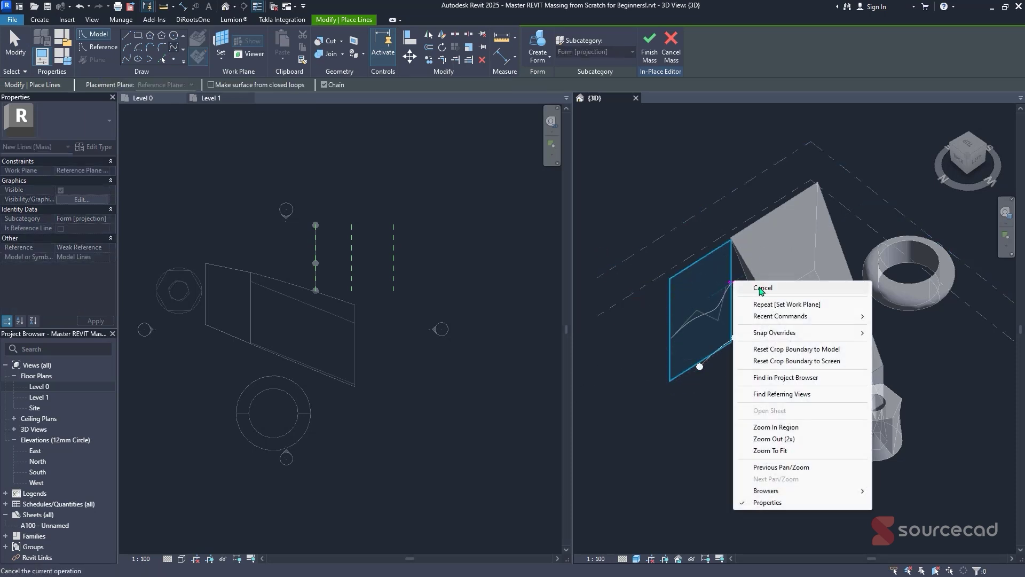
pyautogui.click(762, 288)
pyautogui.press('Escape')
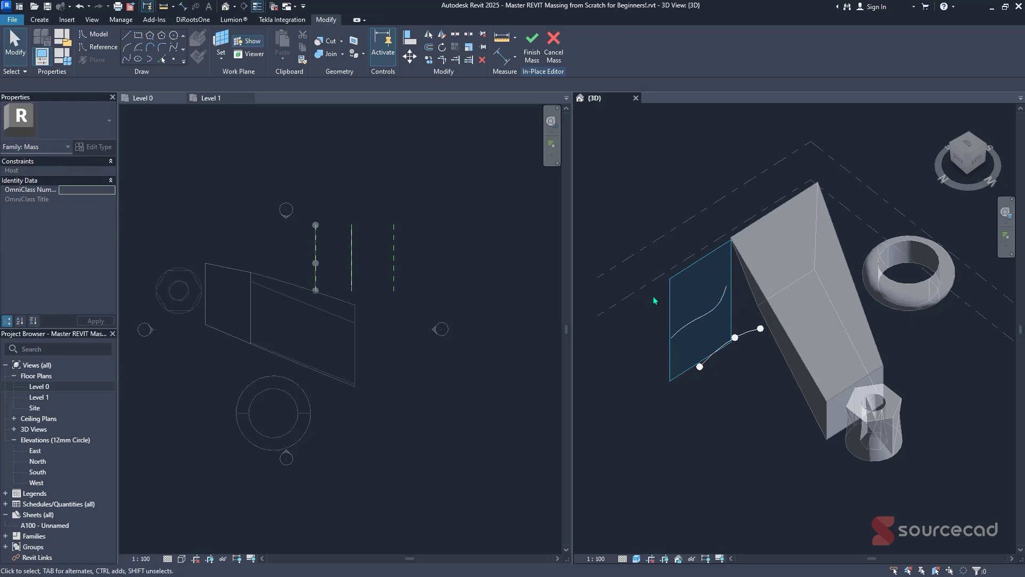
# Set reference plane r3 as the active work plane.
pyautogui.keyDown('shift'); pyautogui.moveTo(656, 297); pyautogui.dragTo(692, 300, button='middle'); pyautogui.keyUp('shift')
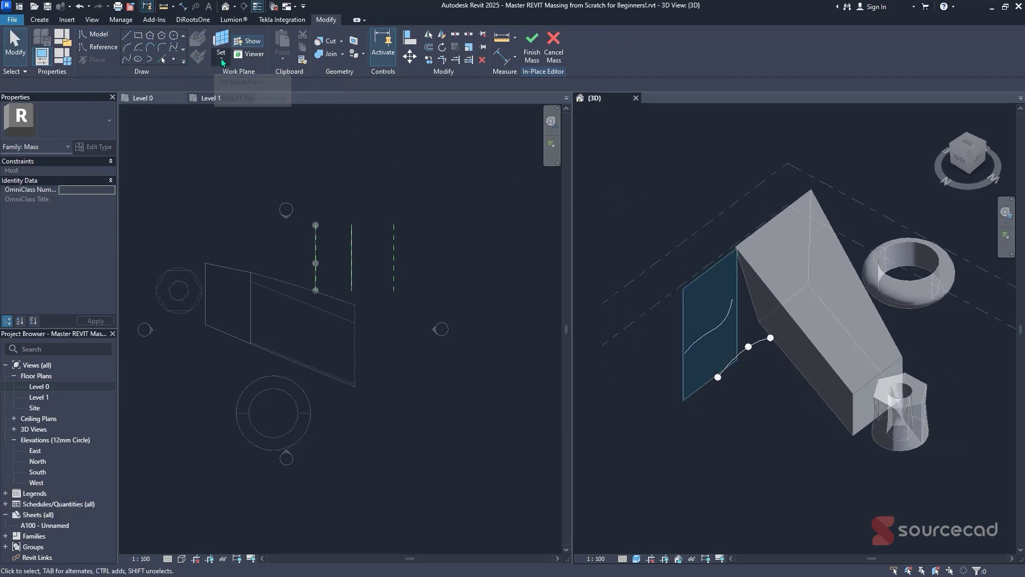
pyautogui.click(147, 116)
pyautogui.click(105, 86)
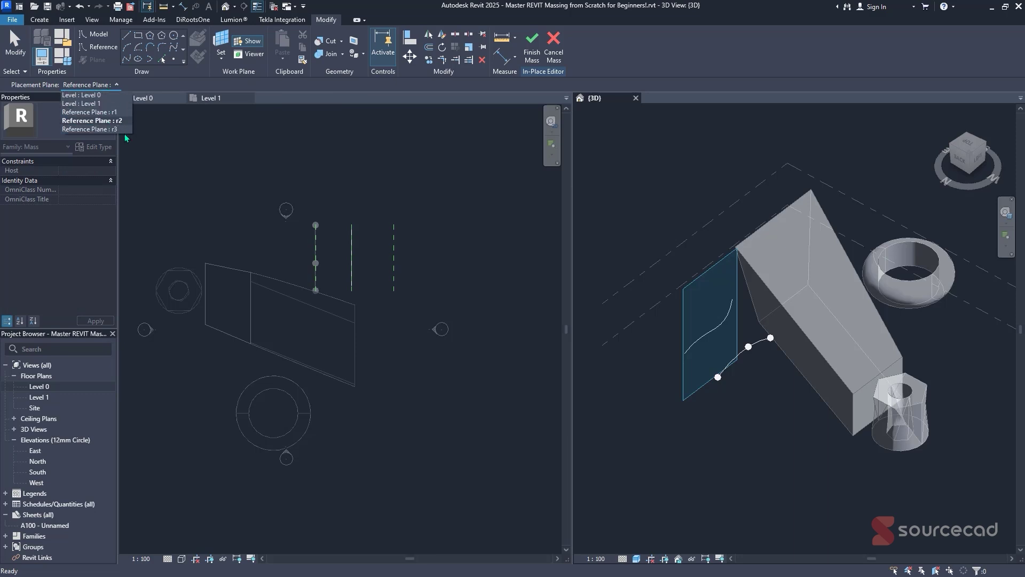
pyautogui.click(91, 128)
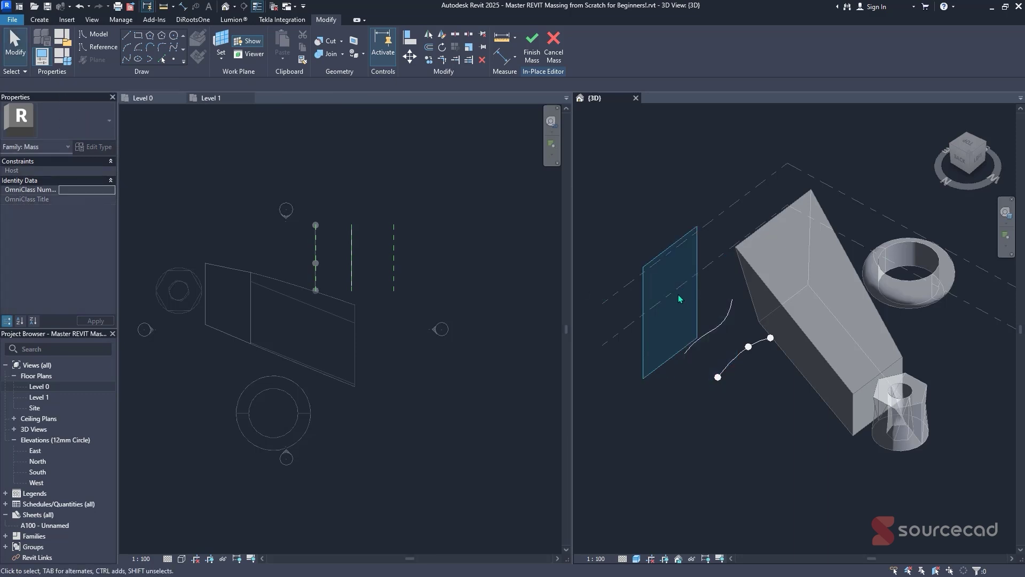
# Draw a wavy open spline on work plane r3, ending just beyond the edge nearest the tapered mass, and select it.
pyautogui.click(171, 49)
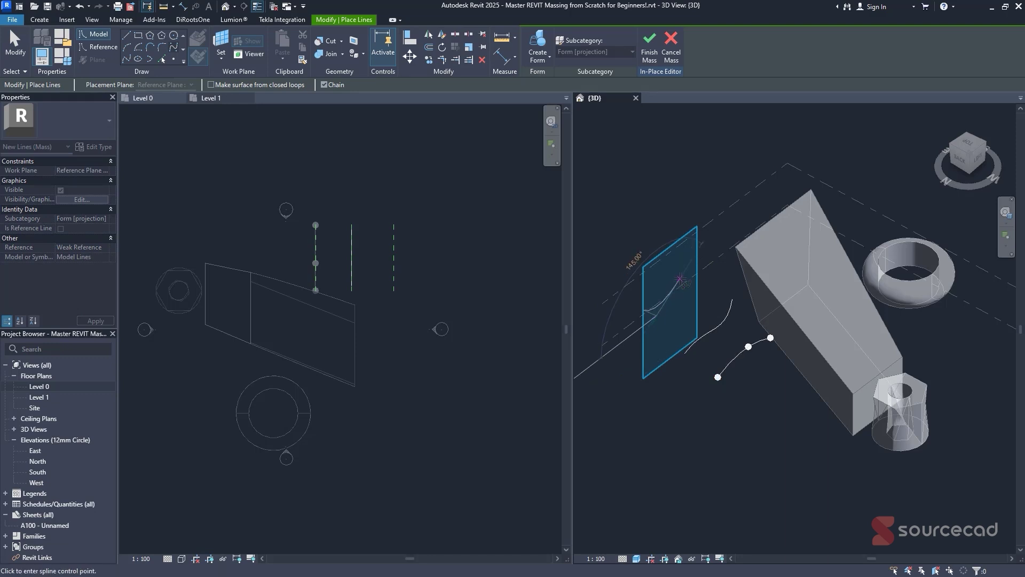
pyautogui.click(646, 311)
pyautogui.rightClick(706, 261)
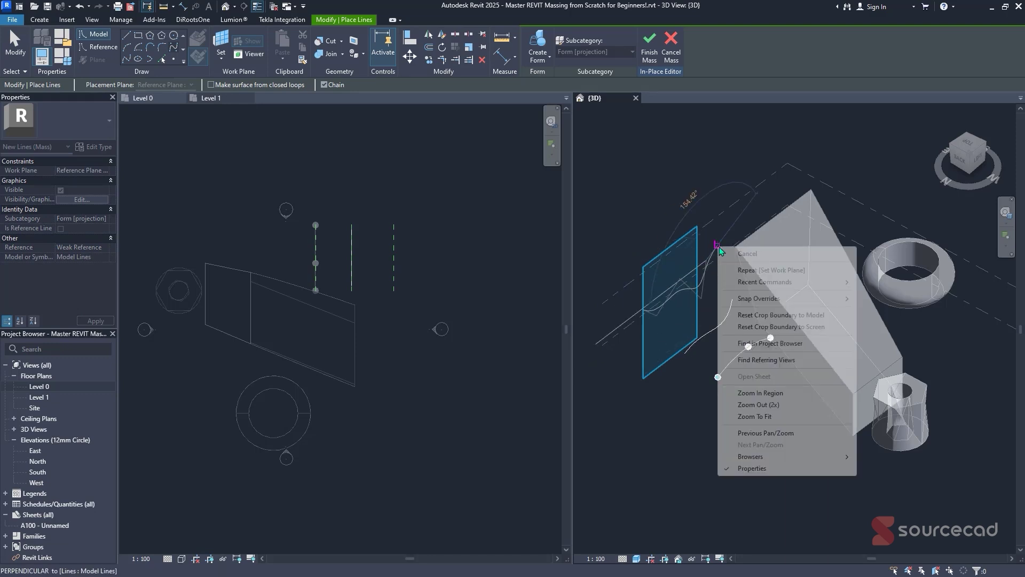
pyautogui.click(750, 257)
pyautogui.keyDown('shift'); pyautogui.moveTo(723, 260); pyautogui.dragTo(704, 205, button='middle'); pyautogui.keyUp('shift')
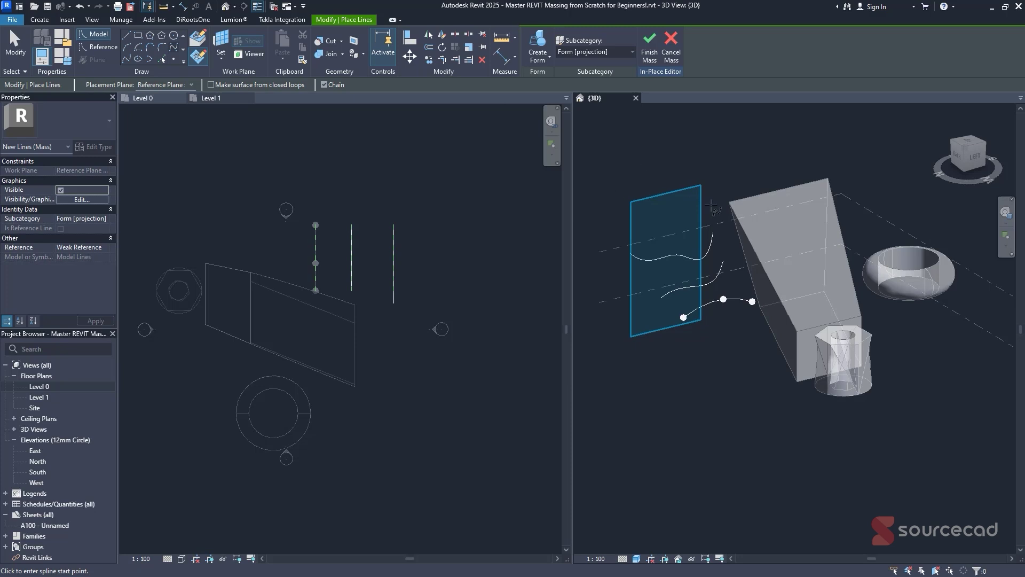
pyautogui.press('Escape')
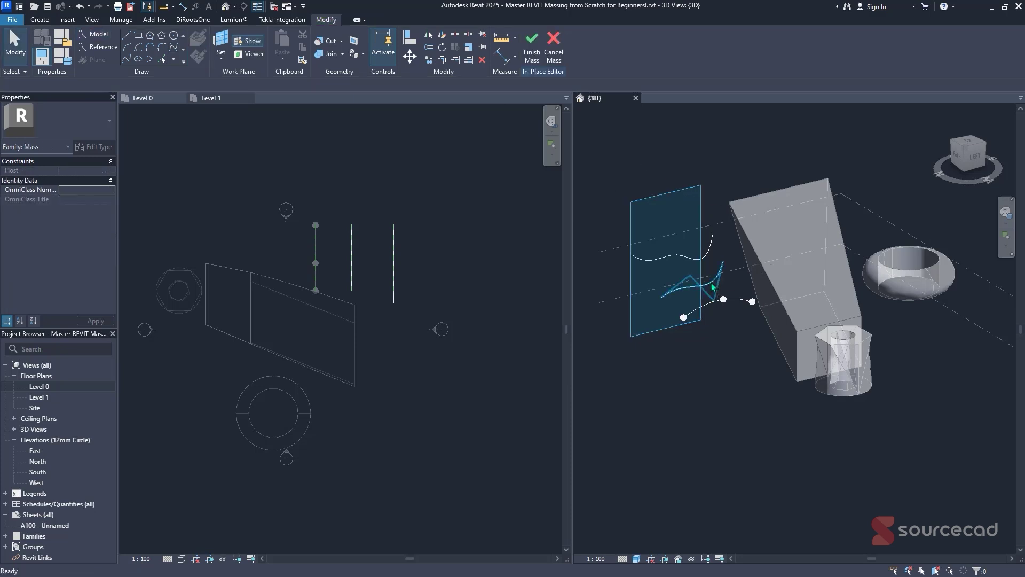
pyautogui.click(677, 260)
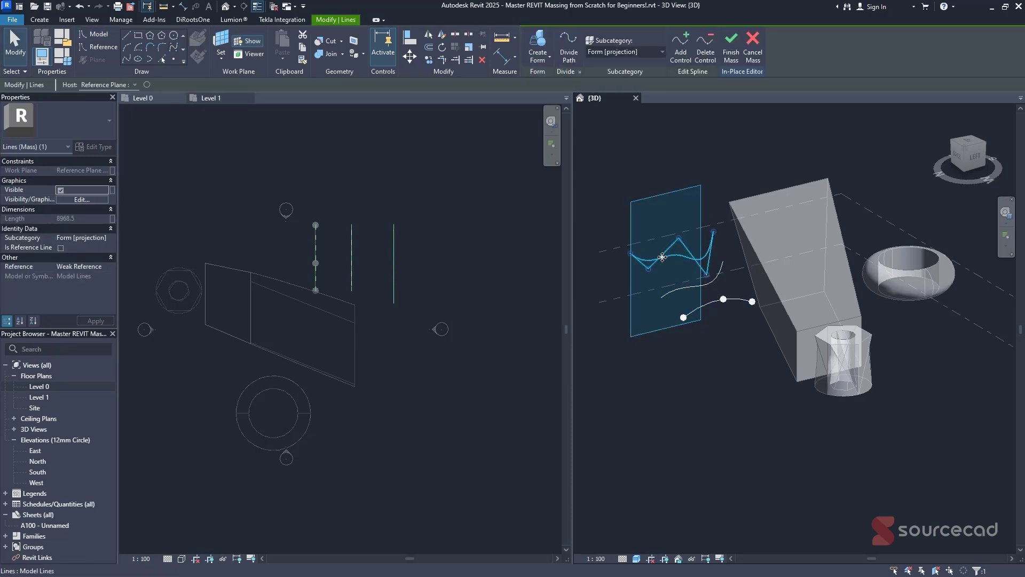
# Create a solid form from the three open splines on reference planes r1, r2 and r3.
pyautogui.keyDown('ctrl'); pyautogui.click(696, 291); pyautogui.keyUp('ctrl')
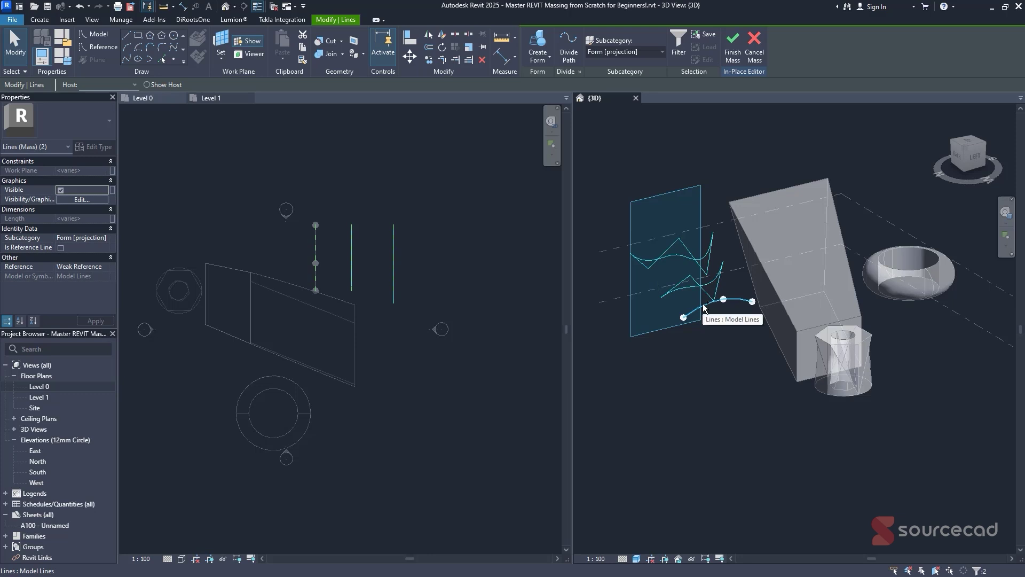
pyautogui.keyDown('ctrl'); pyautogui.click(704, 307); pyautogui.keyUp('ctrl')
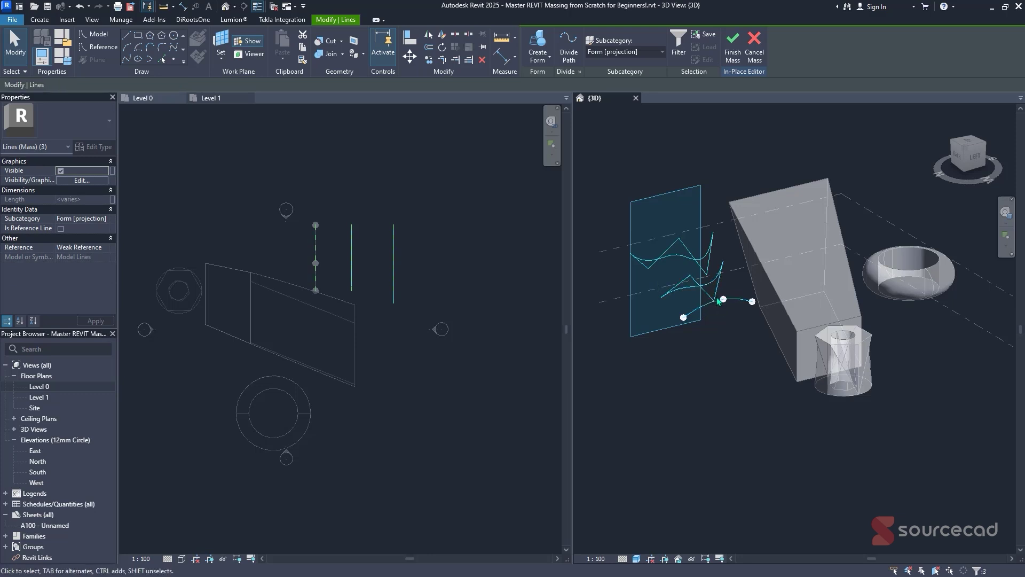
pyautogui.click(542, 59)
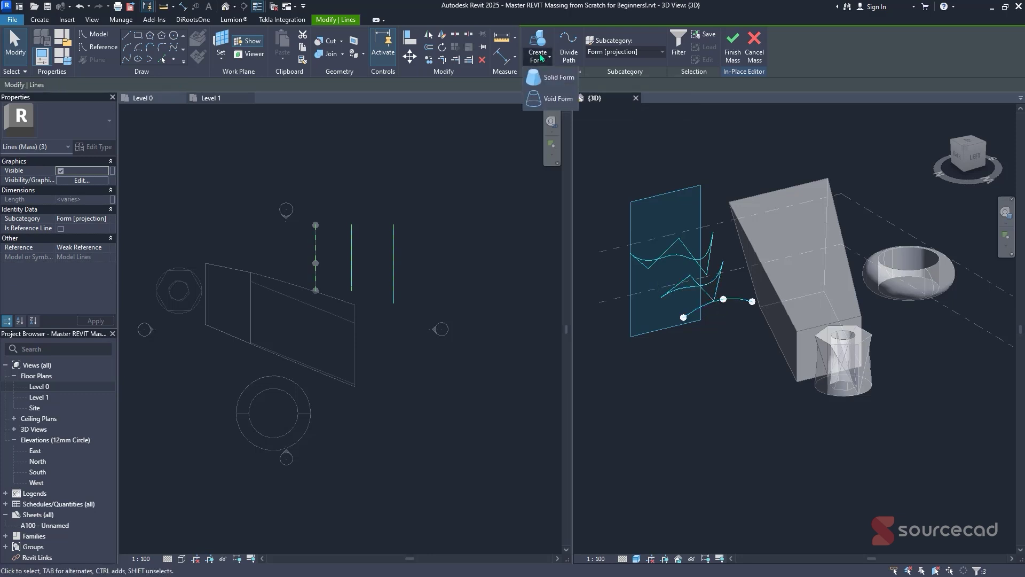
pyautogui.click(560, 76)
pyautogui.keyDown('shift'); pyautogui.moveTo(692, 295); pyautogui.dragTo(728, 355, button='middle'); pyautogui.keyUp('shift')
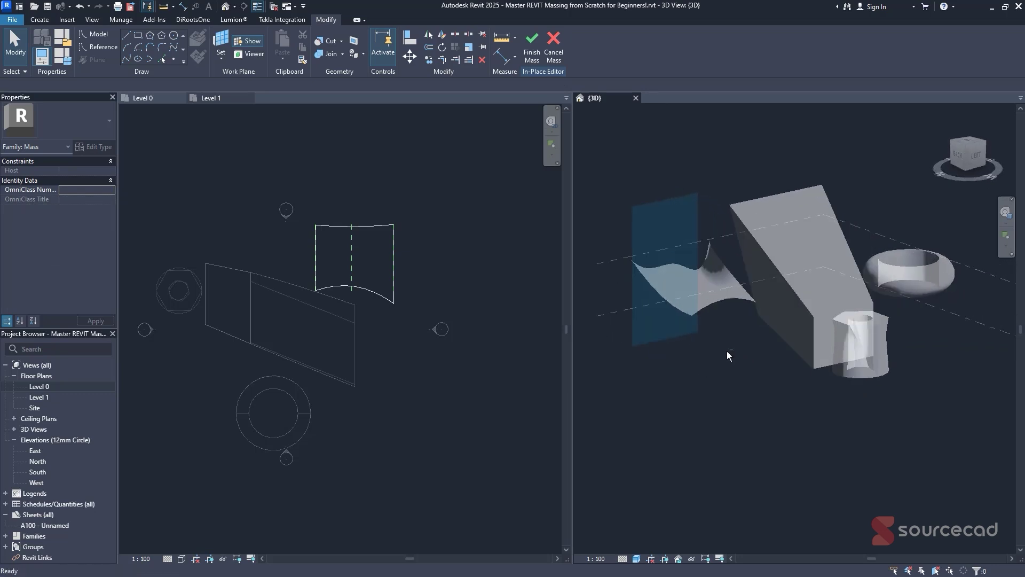
# Finish the curved roof's in-place mass and check it by selecting the completed surface.
pyautogui.click(533, 64)
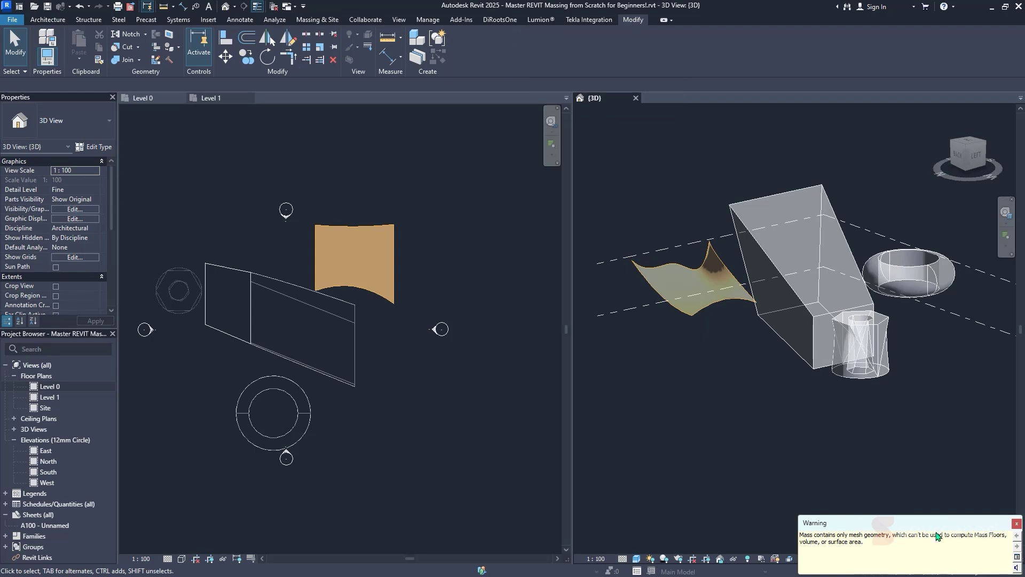
pyautogui.click(1017, 523)
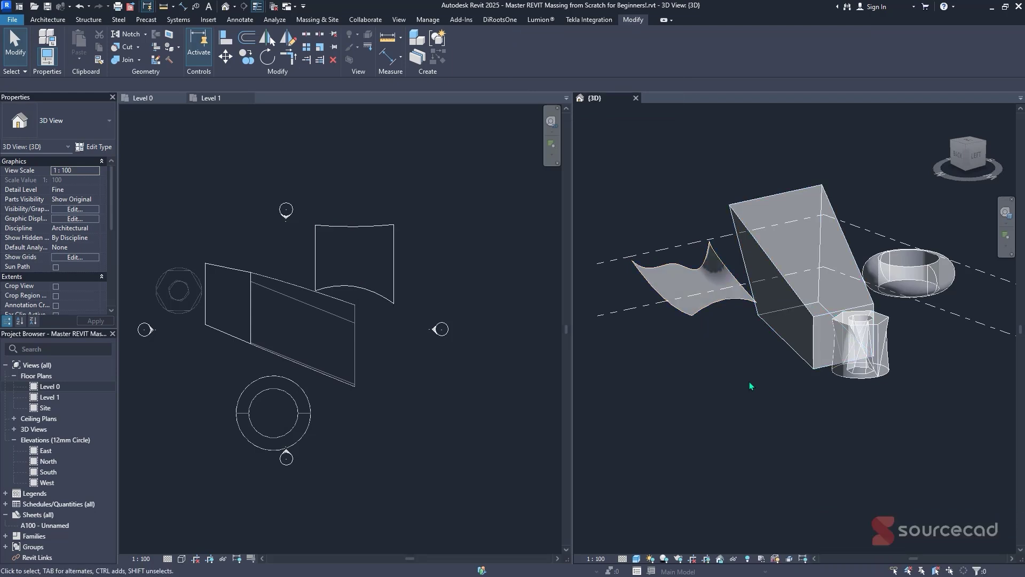
pyautogui.keyDown('shift'); pyautogui.moveTo(720, 329); pyautogui.dragTo(780, 278, button='middle'); pyautogui.keyUp('shift')
pyautogui.click(715, 272)
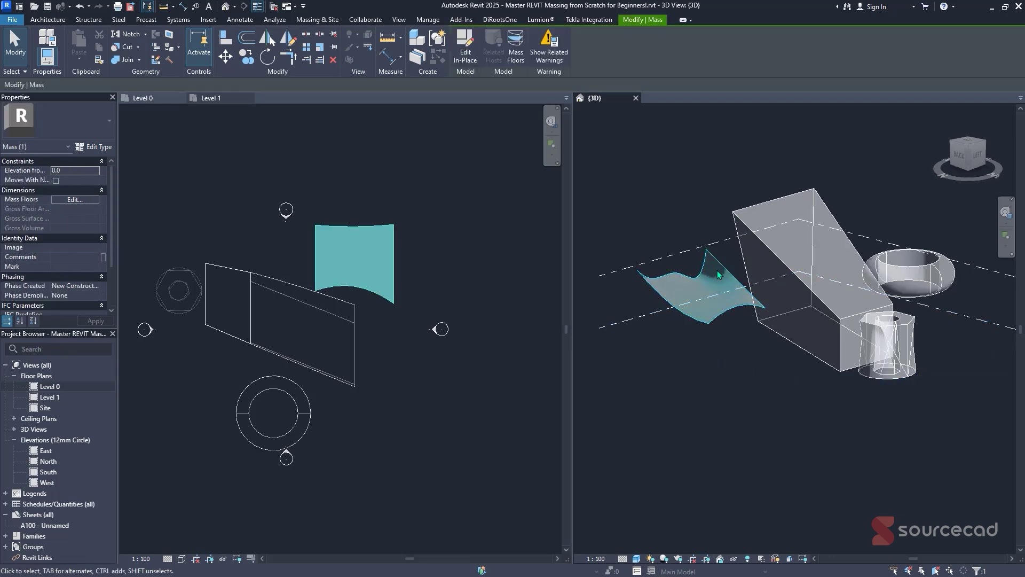
pyautogui.press('Escape')
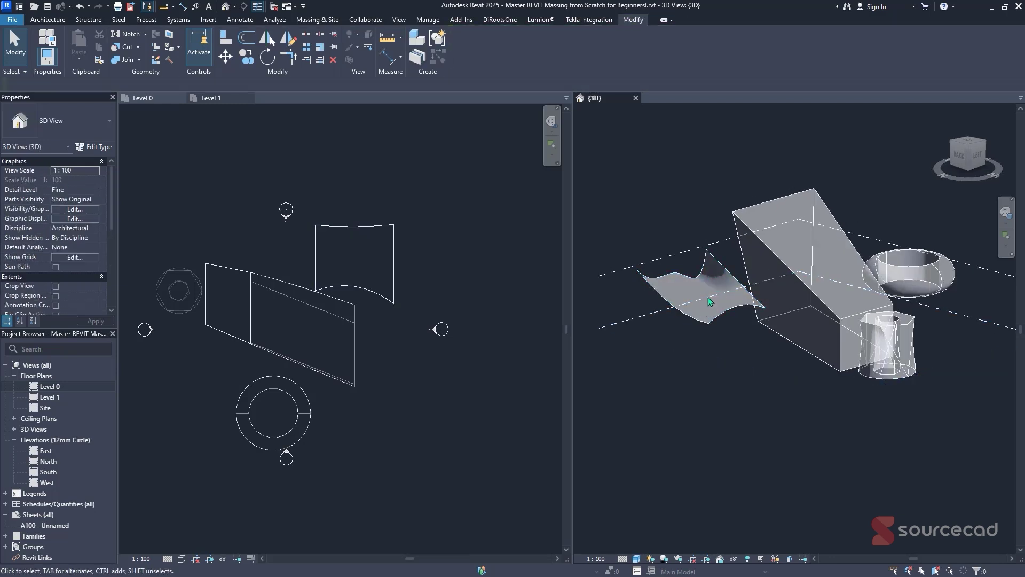
# Start creating walls by face with the Basic Wall type SC- Wall-Ext_102Bwk-75Ins-100LBlk-12P.
pyautogui.click(315, 21)
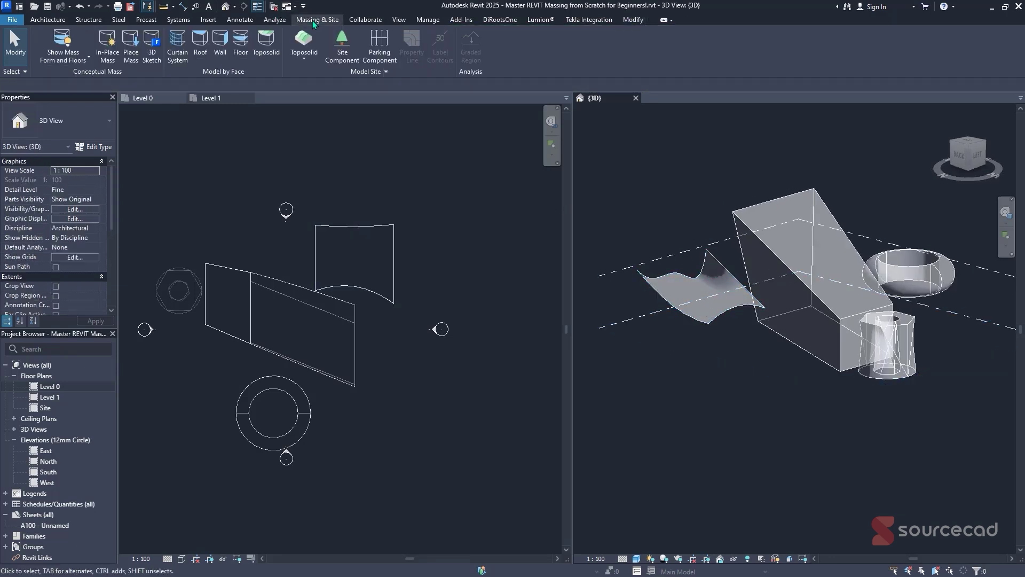
pyautogui.click(221, 48)
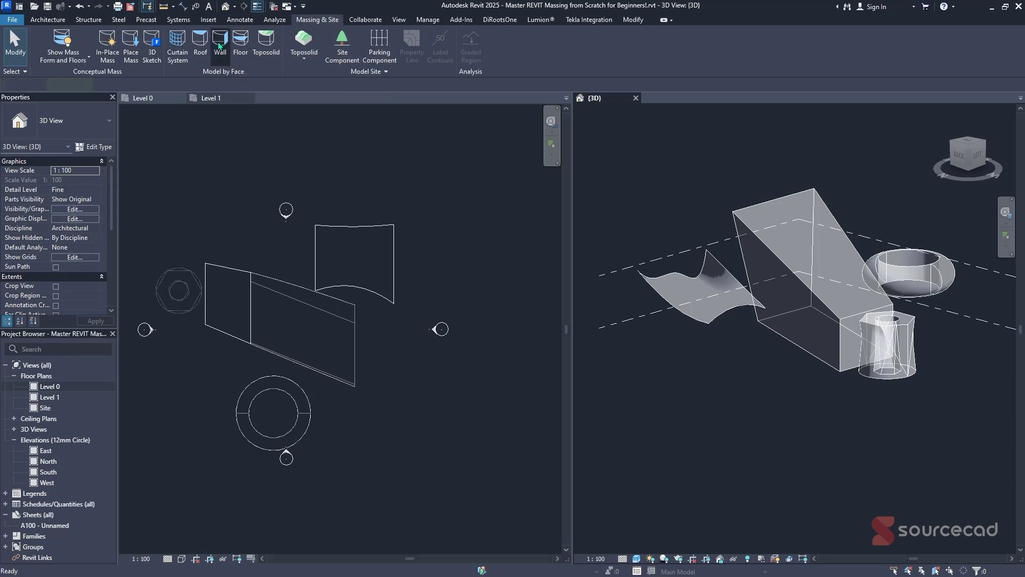
pyautogui.click(91, 149)
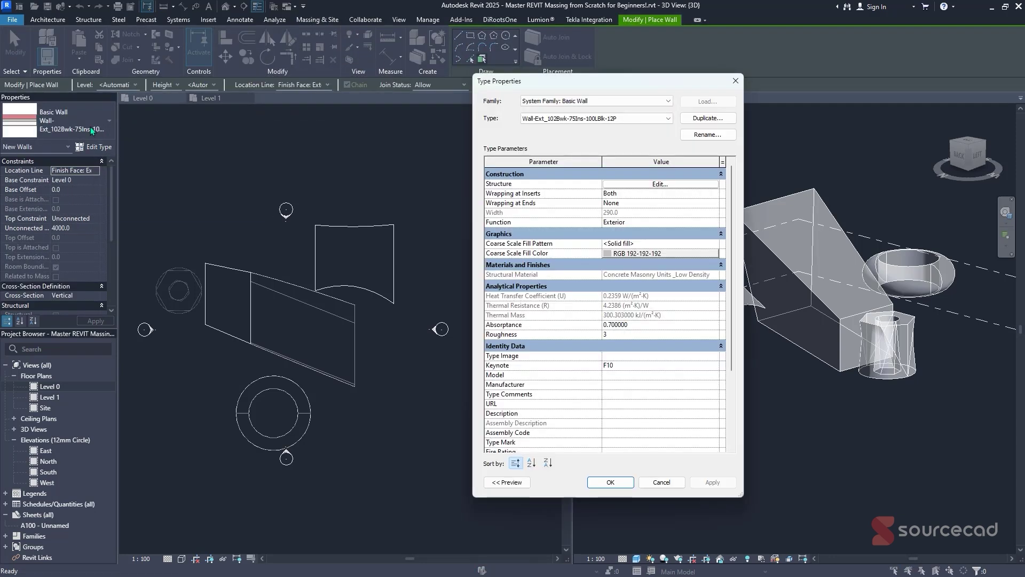
pyautogui.click(736, 82)
pyautogui.click(64, 120)
pyautogui.scroll(-5, 96, 256)
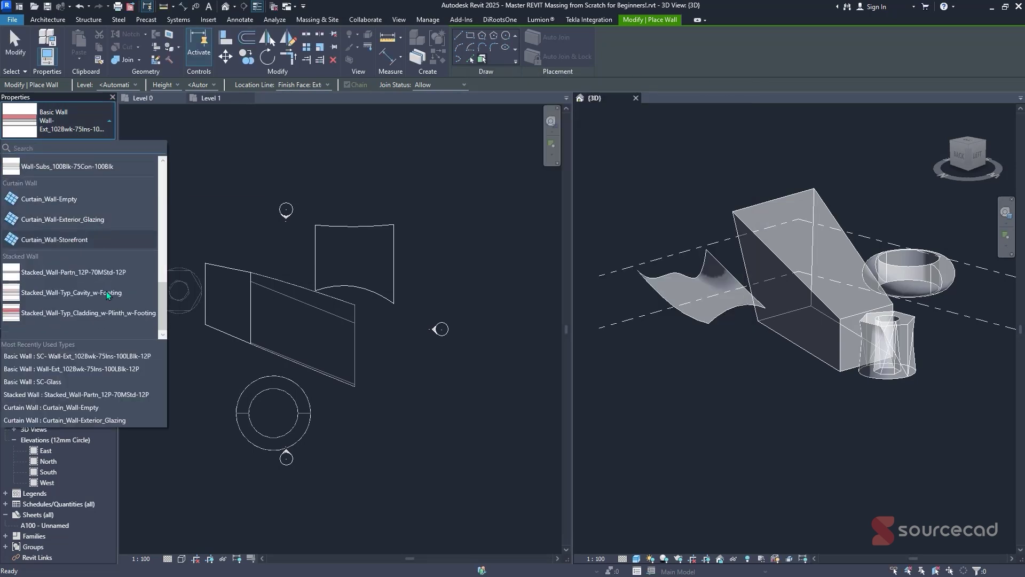
pyautogui.scroll(5, 76, 312)
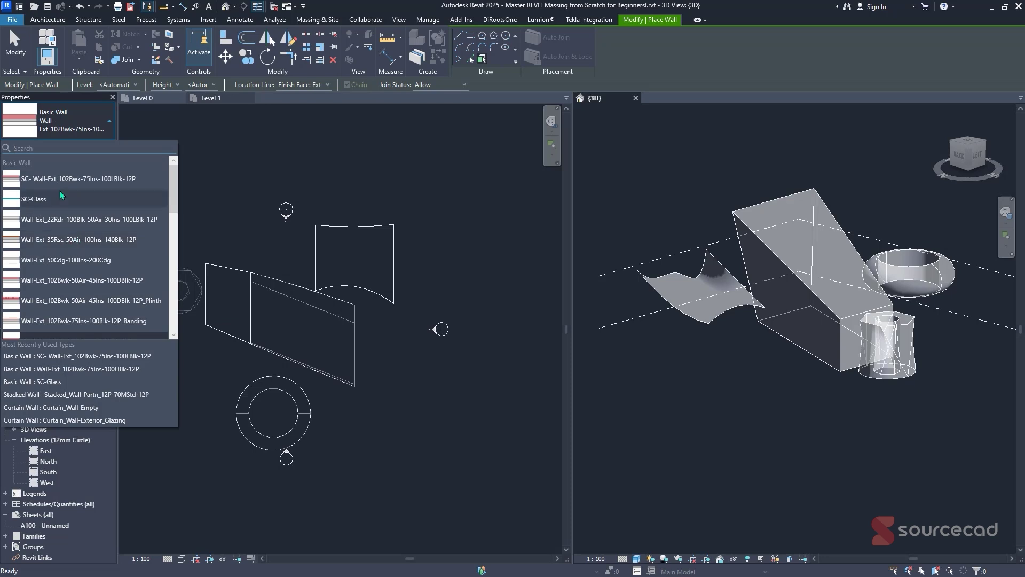
pyautogui.scroll(-2, 67, 261)
pyautogui.scroll(2, 67, 256)
pyautogui.click(71, 181)
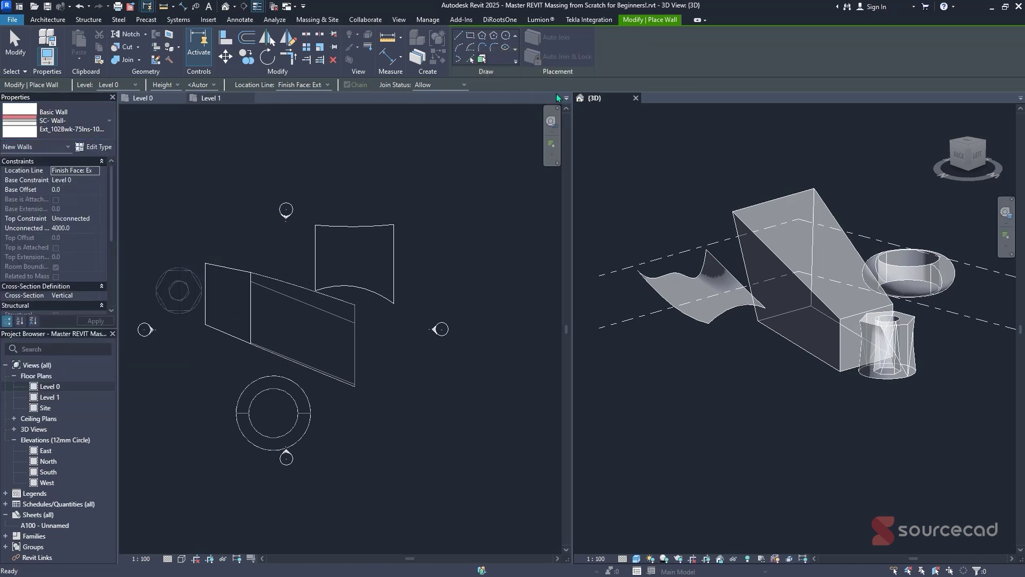
# Place a wall by face on the curved roof surface.
pyautogui.click(483, 59)
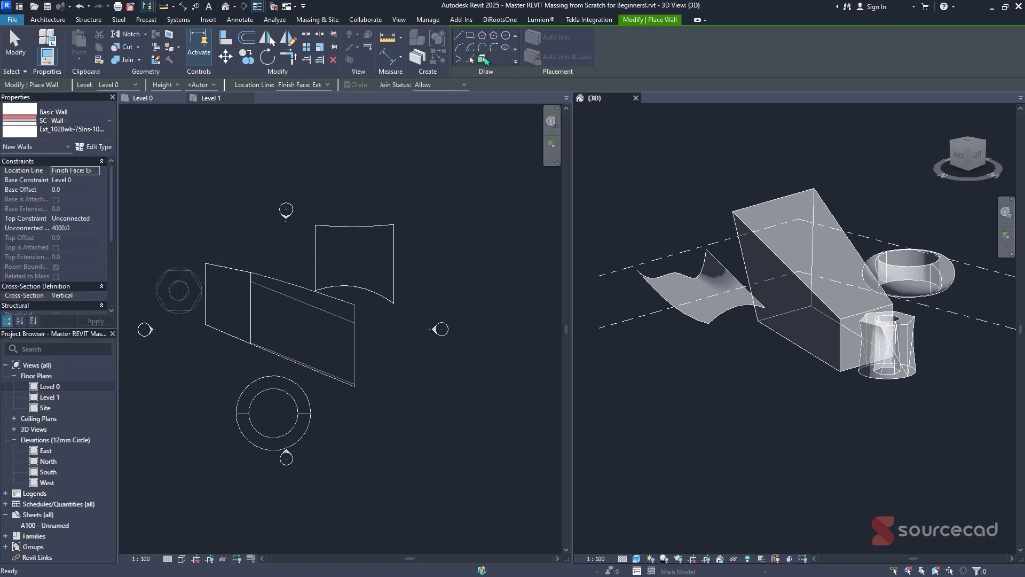
pyautogui.click(674, 274)
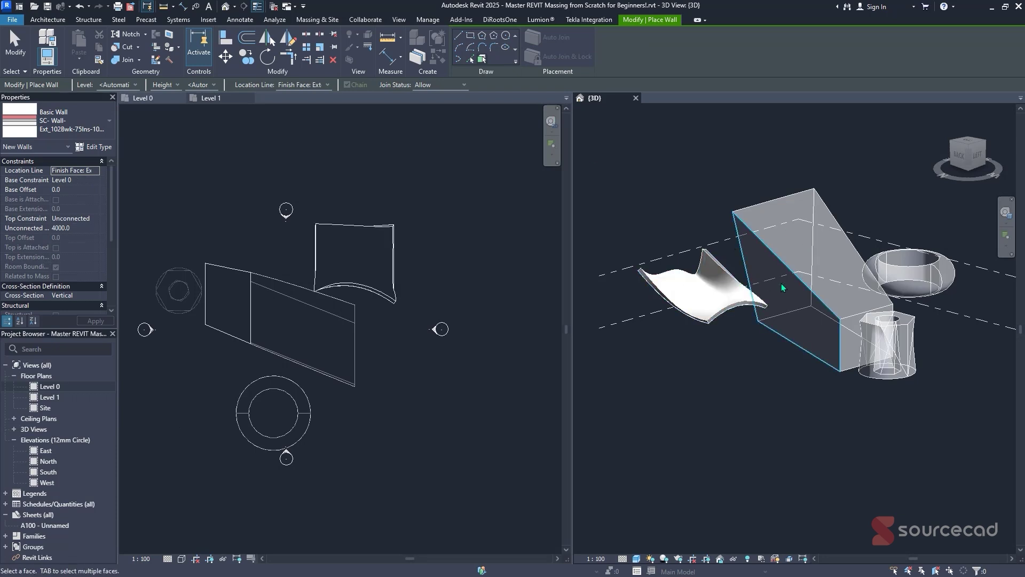
pyautogui.keyDown('shift'); pyautogui.moveTo(783, 287); pyautogui.dragTo(690, 262, button='middle'); pyautogui.keyUp('shift')
pyautogui.keyDown('shift'); pyautogui.moveTo(752, 285); pyautogui.dragTo(752, 237, button='middle'); pyautogui.keyUp('shift')
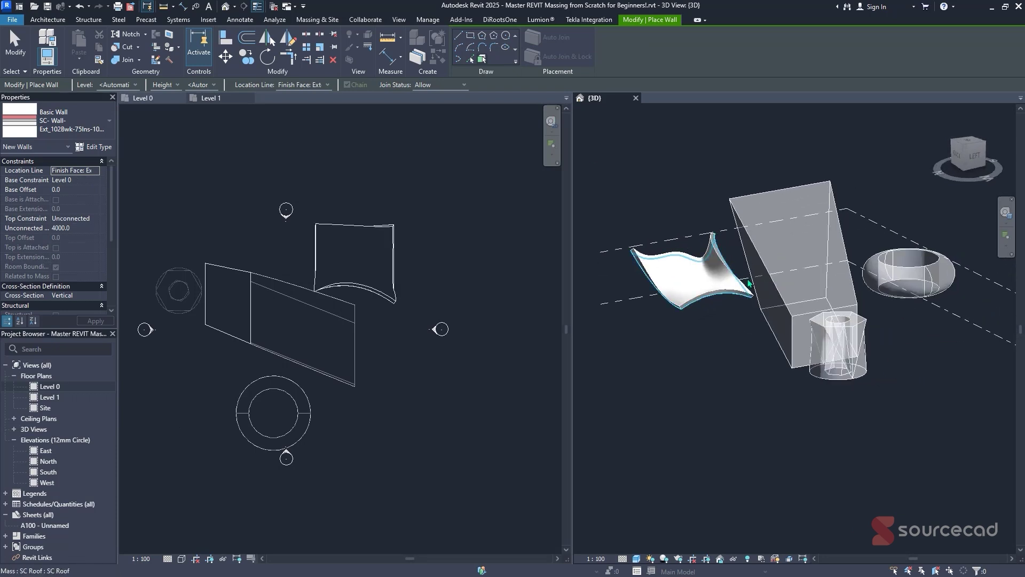
# Place walls on the tapered mass's faces and on the small twisted polygonal mass, unjoining any conflicting elements.
pyautogui.click(750, 237)
pyautogui.click(766, 200)
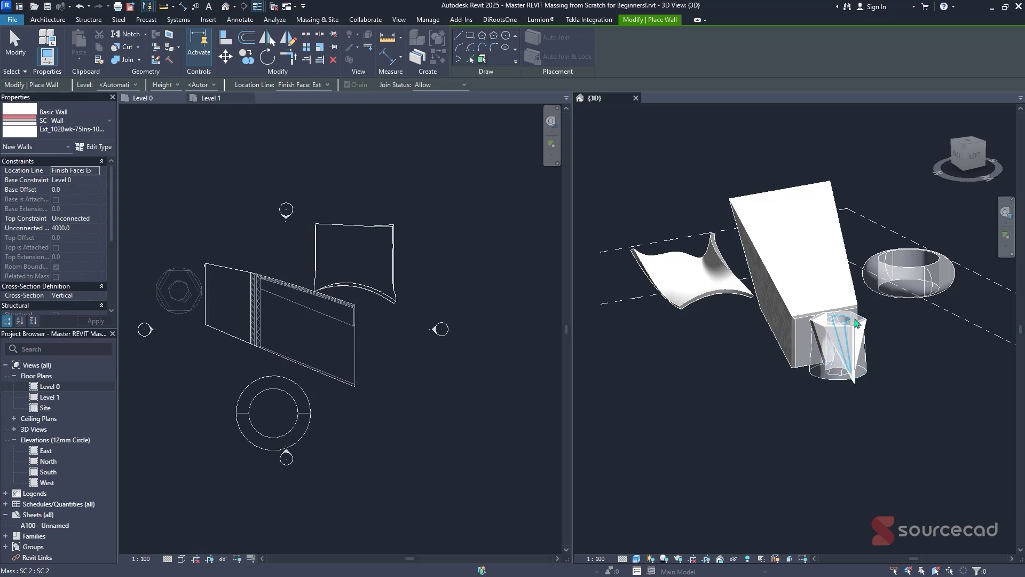
pyautogui.click(844, 320)
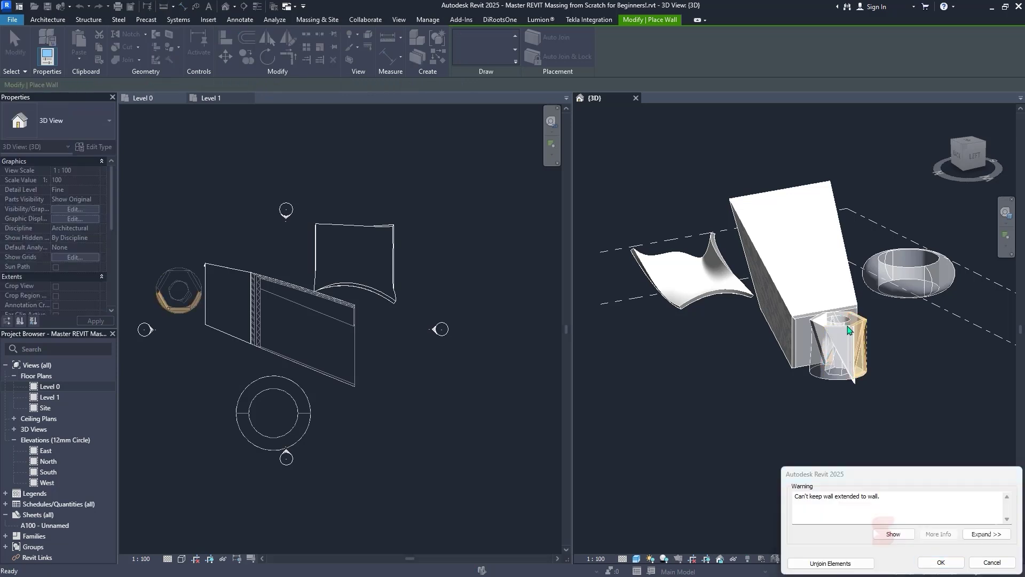
pyautogui.click(830, 562)
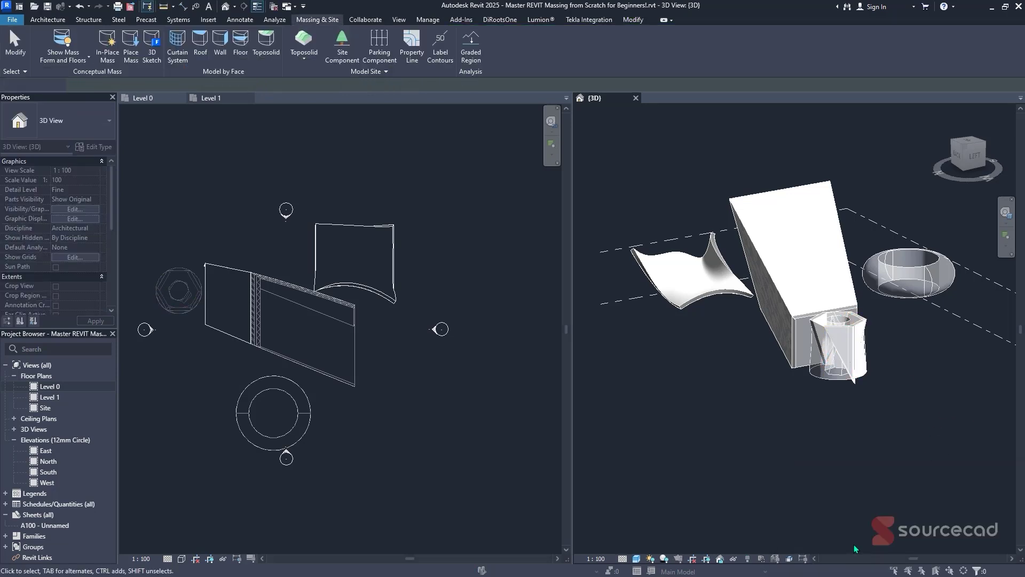
pyautogui.keyDown('shift'); pyautogui.moveTo(902, 321); pyautogui.dragTo(947, 287, button='middle'); pyautogui.keyUp('shift')
pyautogui.click(946, 283)
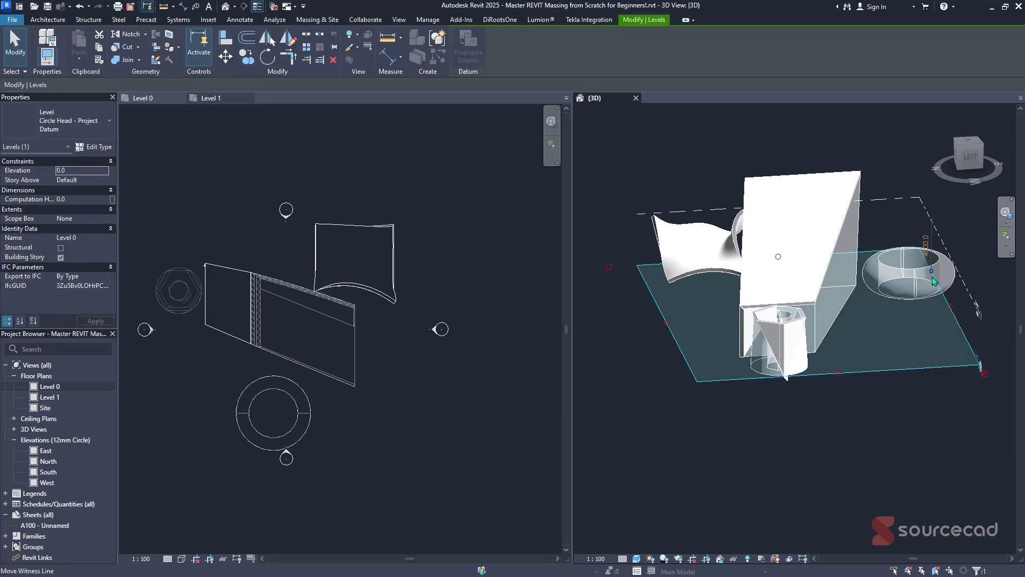
pyautogui.press('Escape')
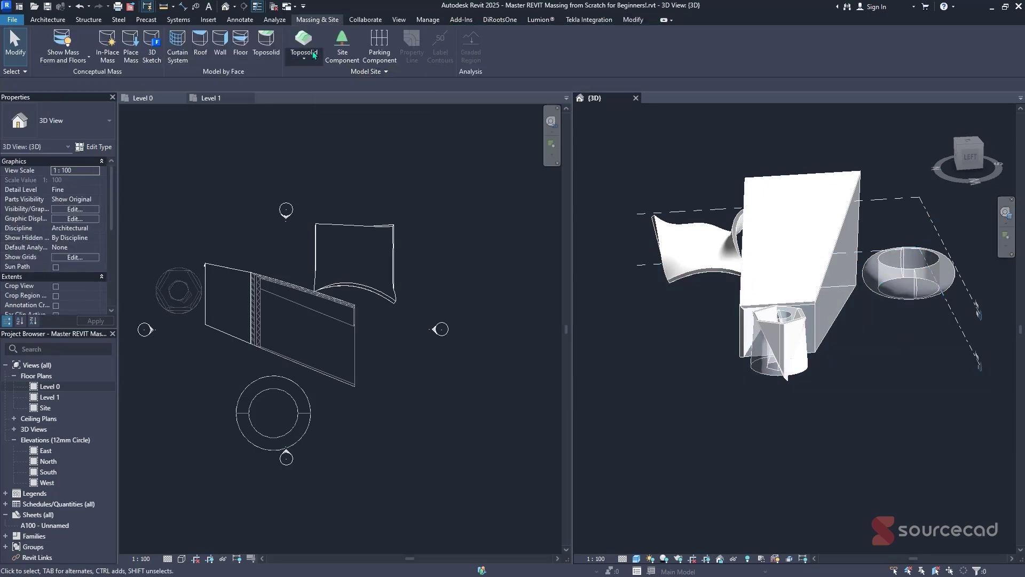
# Review the SC- Wall type's layer structure and place that wall by face on the ring mass and the tapered mass's remaining side.
pyautogui.press('w')
pyautogui.press('a')
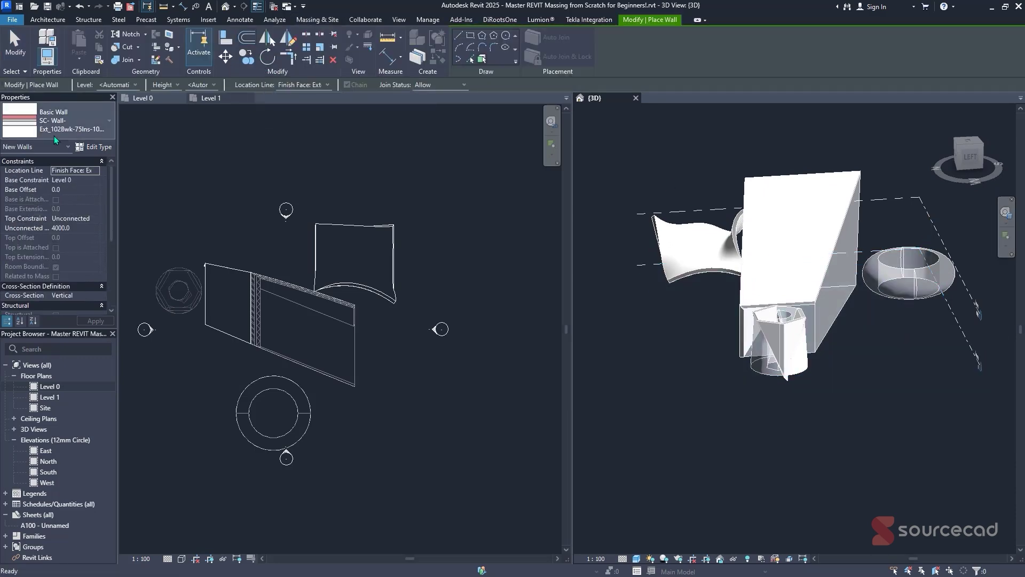
pyautogui.click(94, 147)
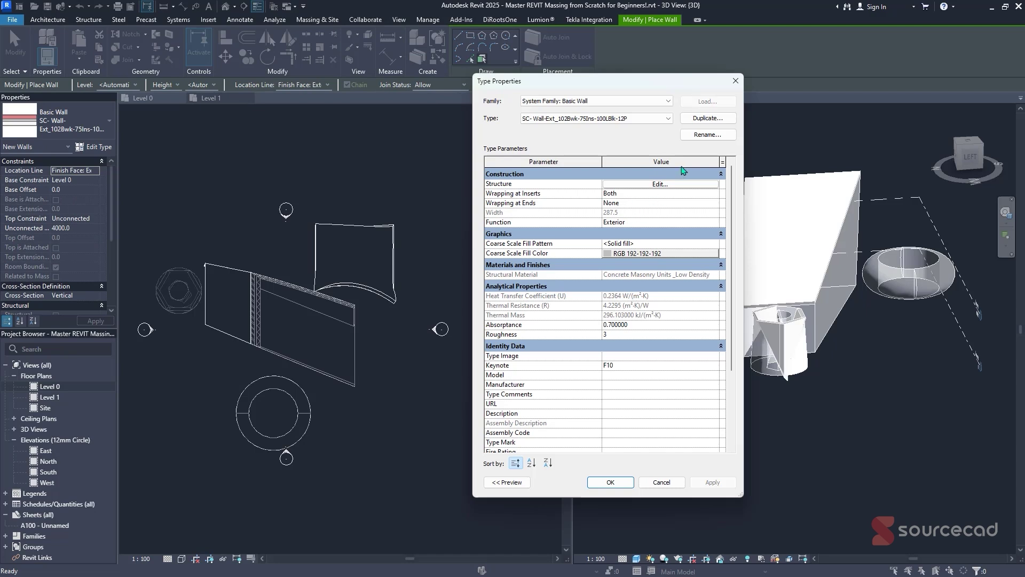
pyautogui.click(660, 184)
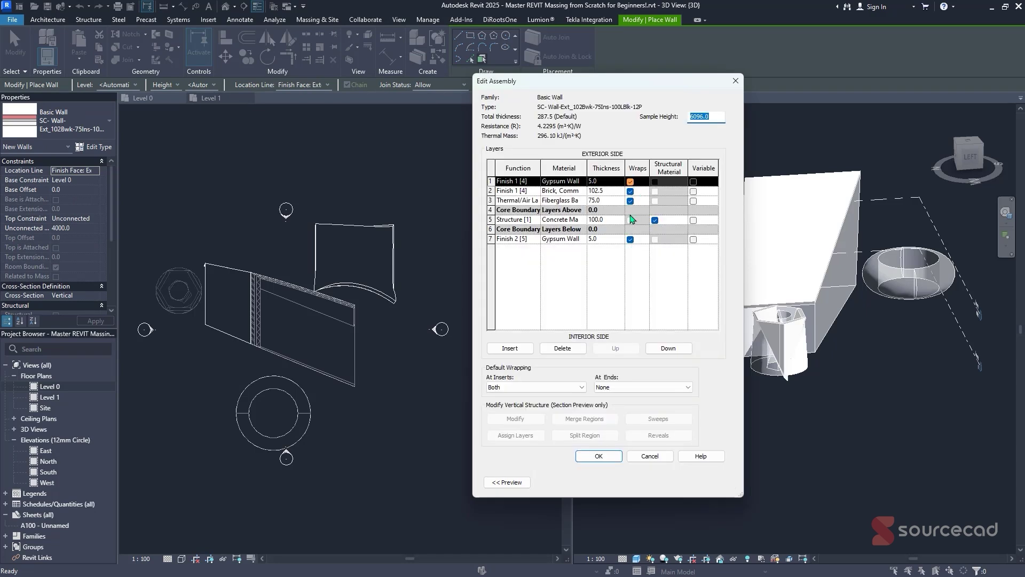
pyautogui.click(735, 81)
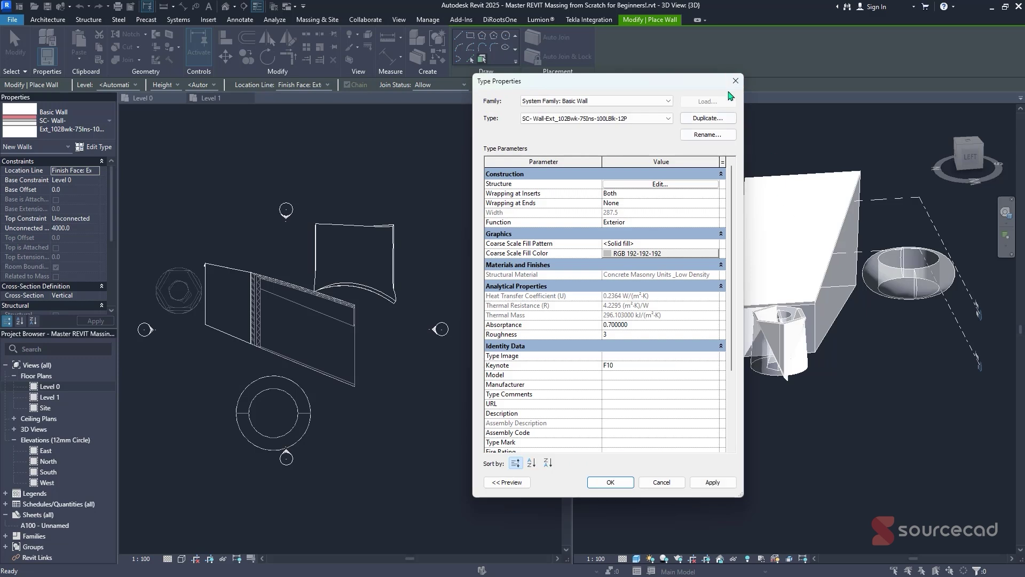
pyautogui.click(734, 78)
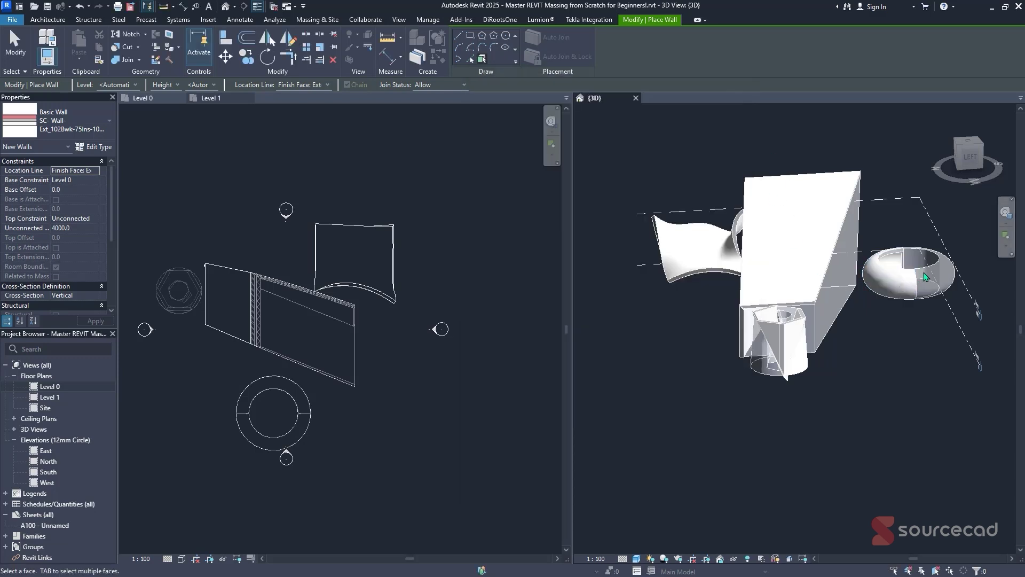
pyautogui.keyDown('shift'); pyautogui.moveTo(918, 269); pyautogui.dragTo(784, 369, button='middle'); pyautogui.keyUp('shift')
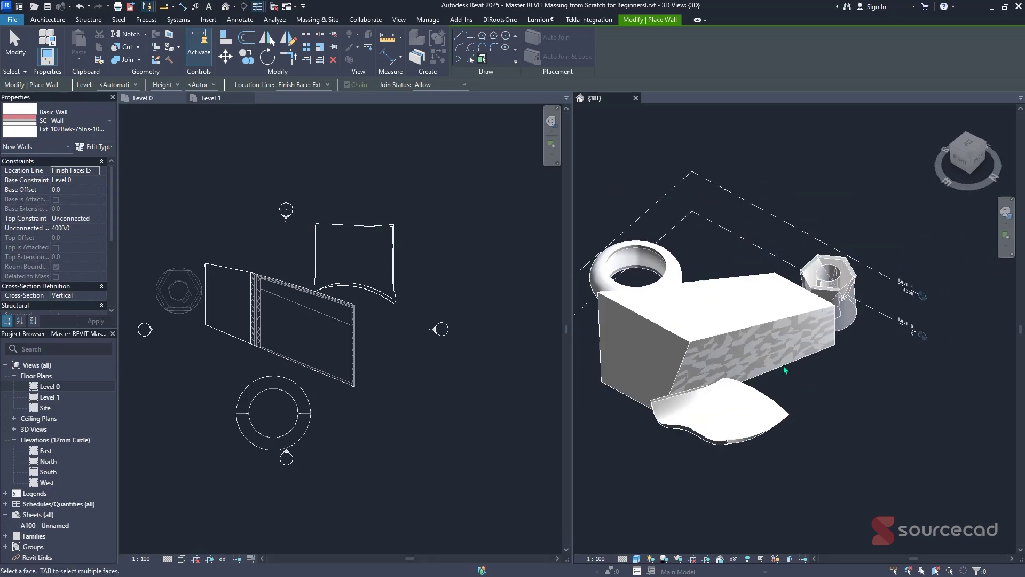
pyautogui.press('Escape')
pyautogui.press('Escape')
# Change the 3D view's visual style to show the walls on the masses, and switch to the Level 1 floor plan.
pyautogui.scroll(5, 704, 431)
pyautogui.keyDown('shift'); pyautogui.moveTo(703, 432); pyautogui.dragTo(806, 404, button='middle'); pyautogui.keyUp('shift')
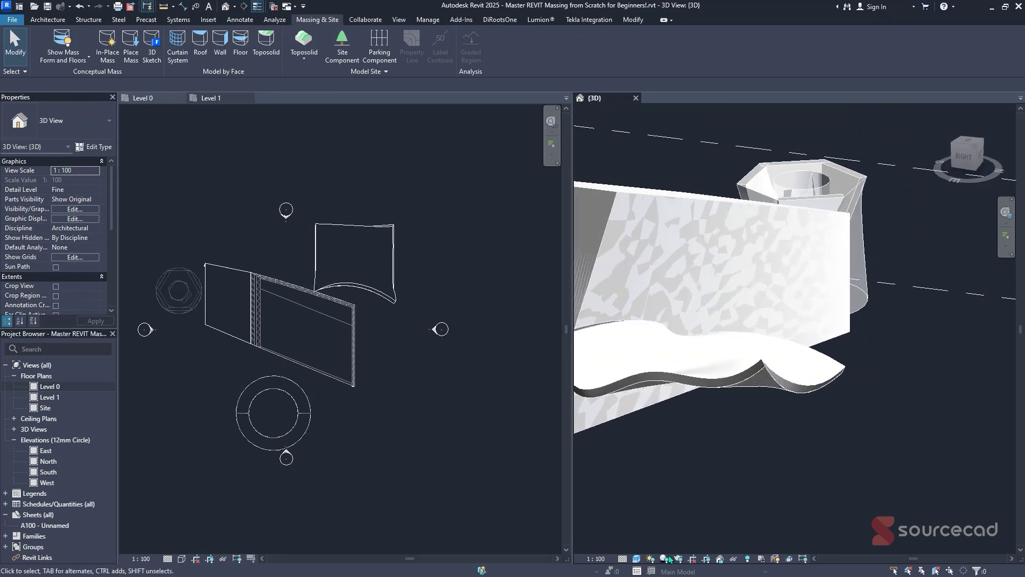
pyautogui.click(641, 562)
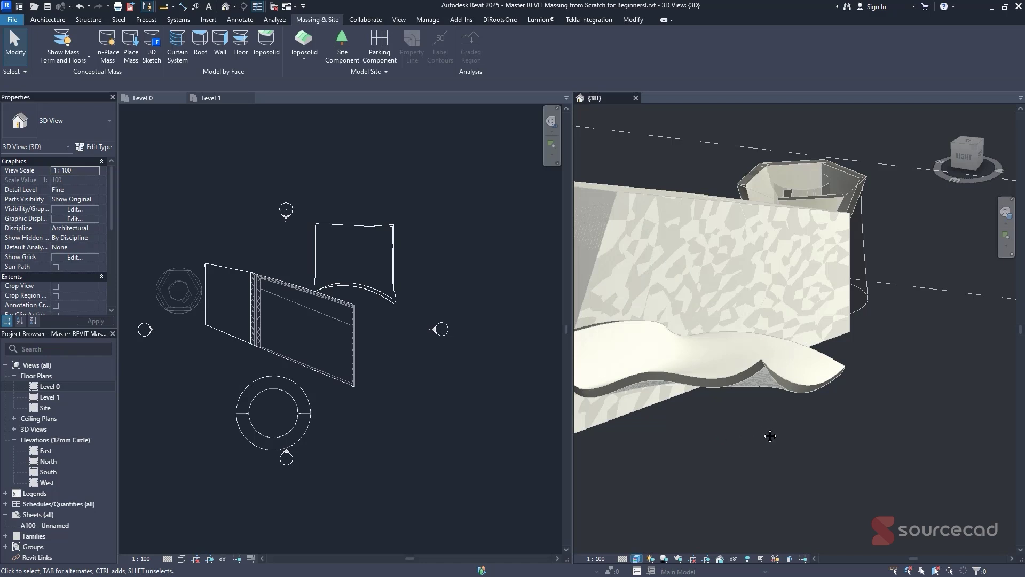
pyautogui.keyDown('shift'); pyautogui.moveTo(770, 435); pyautogui.dragTo(710, 416, button='middle'); pyautogui.keyUp('shift')
pyautogui.click(376, 371)
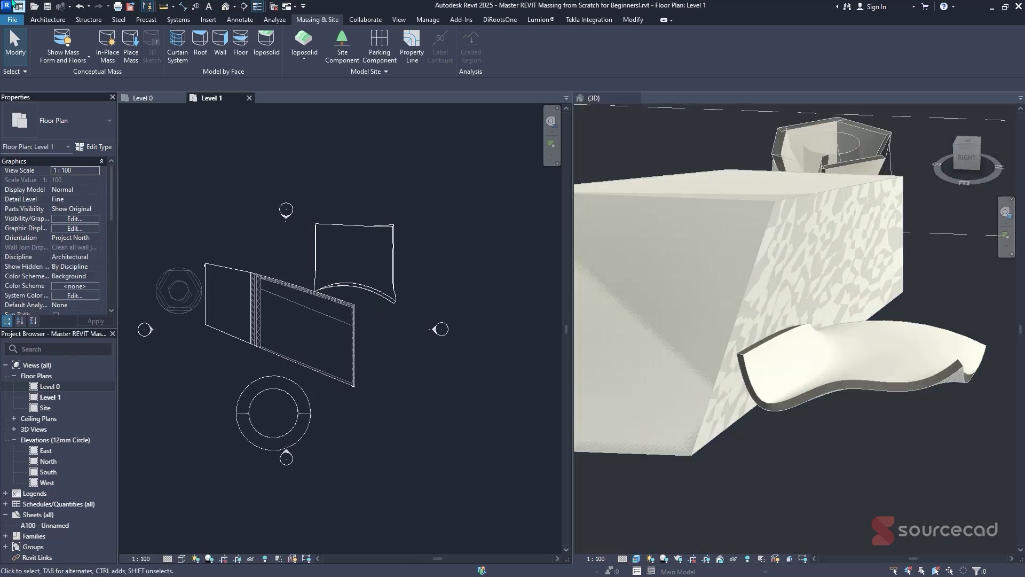